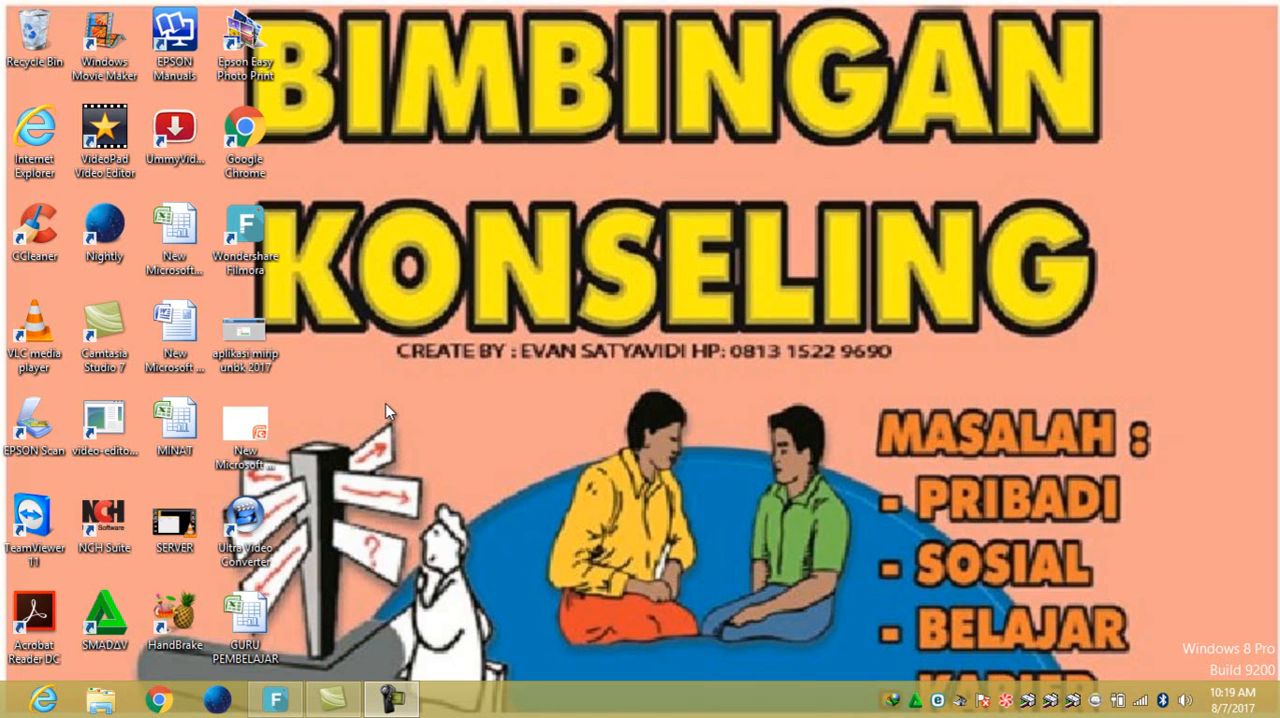
- Open the BK HARIAN folder inside PROGRAM BK M1 TH 2017 - 2018 on the DATA (D:) drive
left_click(101, 702)
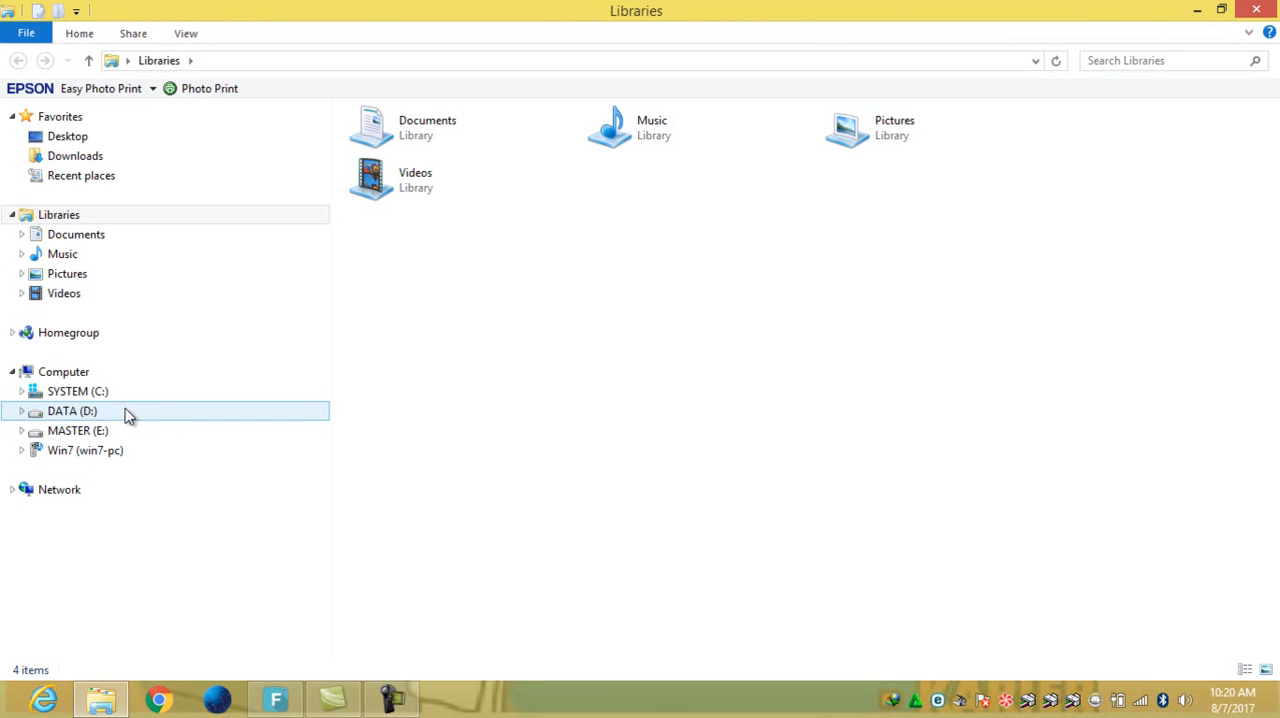
left_click(95, 391)
left_click(72, 411)
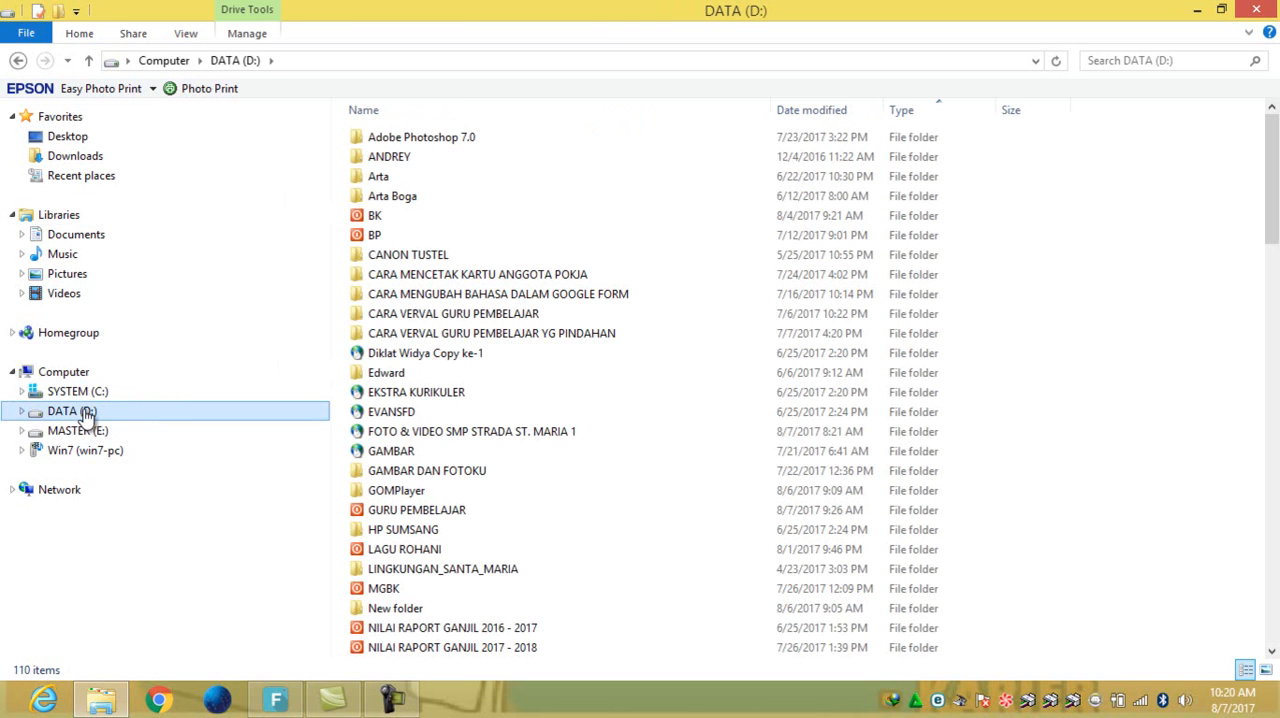
left_click(420, 610)
scroll(474, 611, "down", 5)
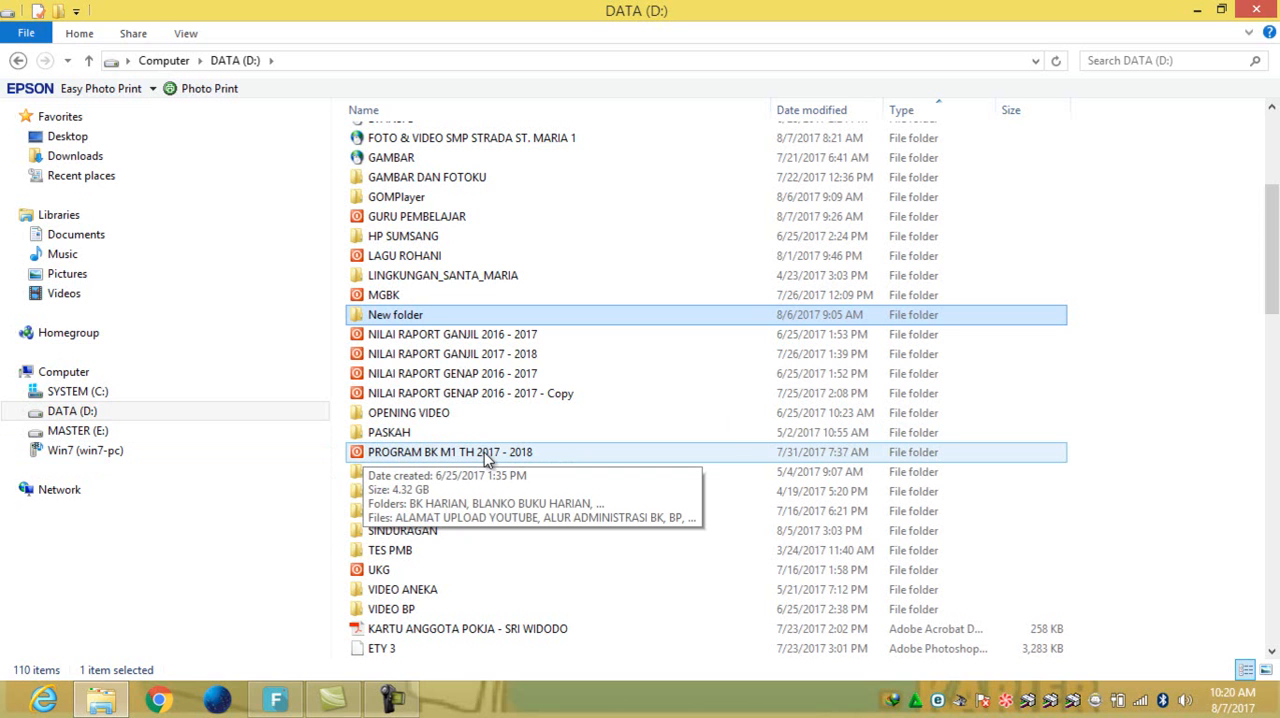
double_click(430, 452)
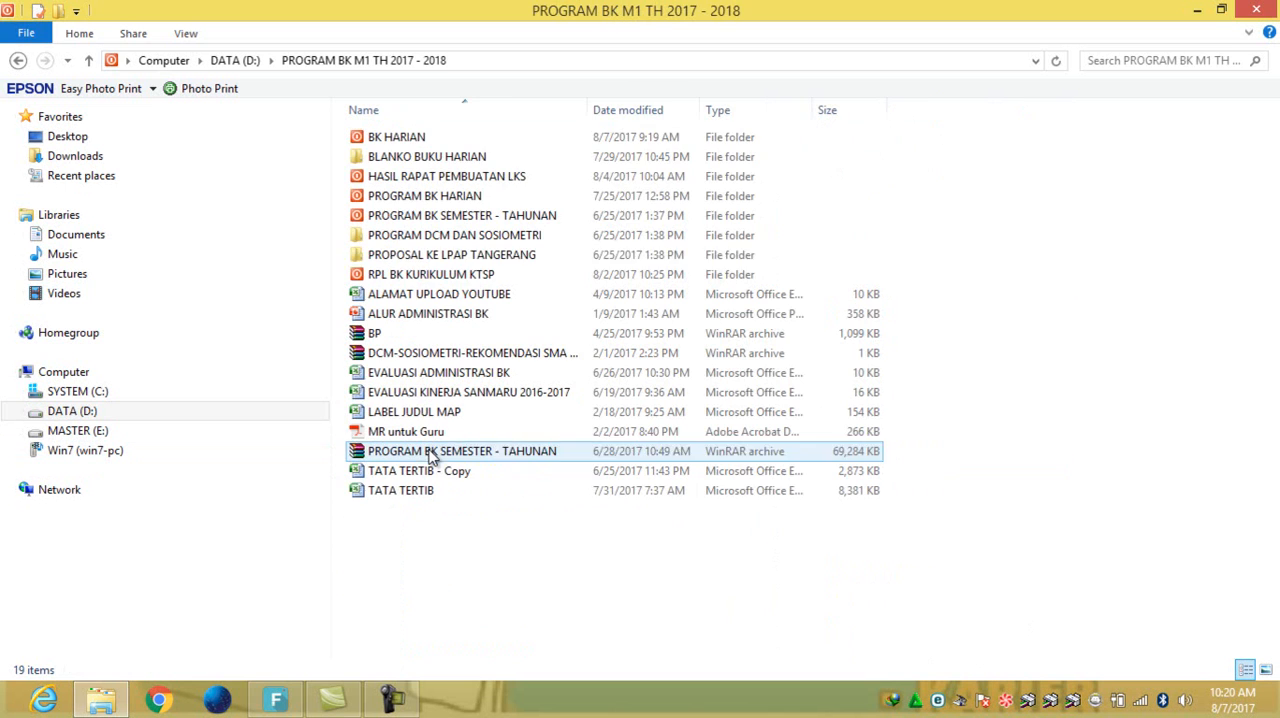
double_click(396, 140)
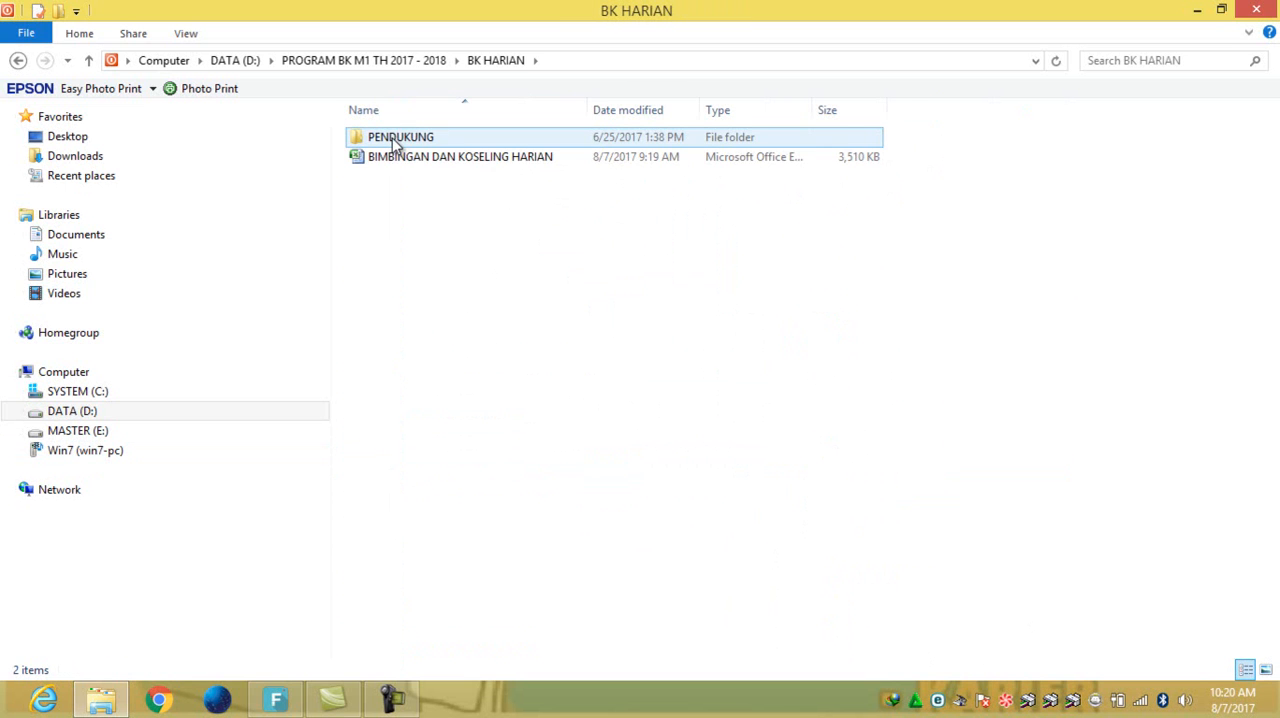
- Open the protected workbook BIMBINGAN DAN KOSELING HARIAN by entering its password
double_click(476, 162)
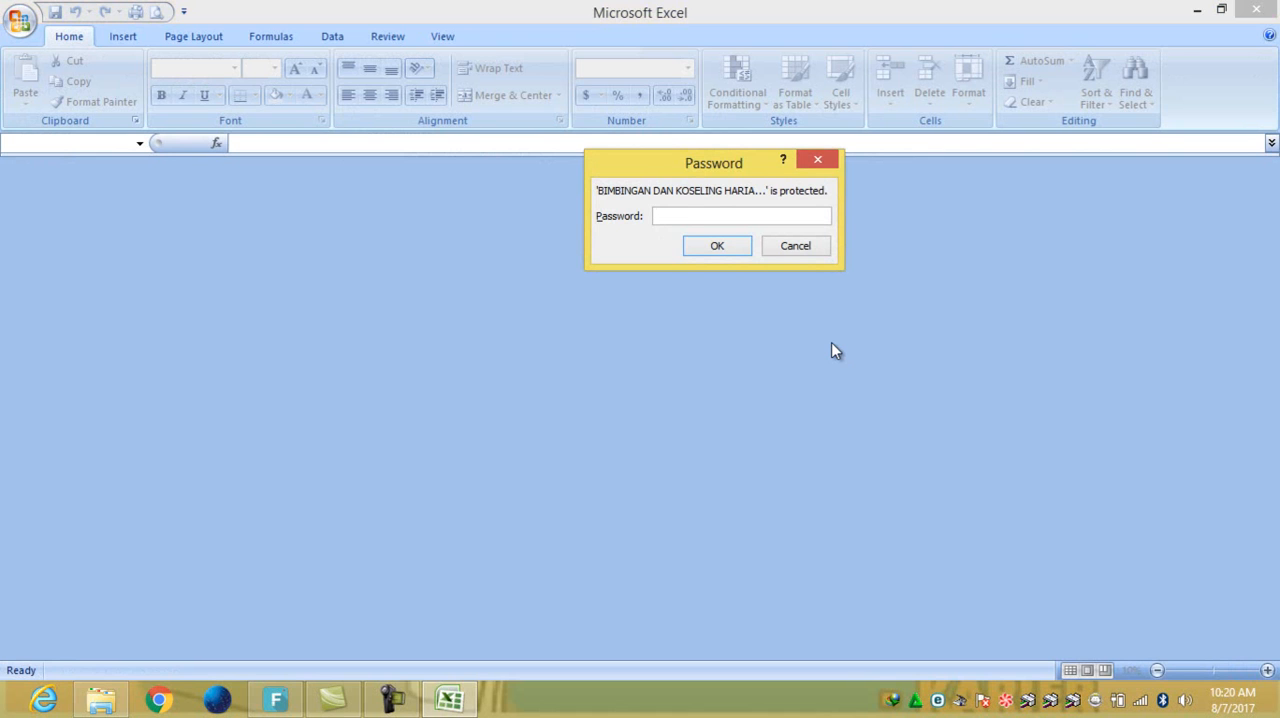
type("123")
left_click(717, 246)
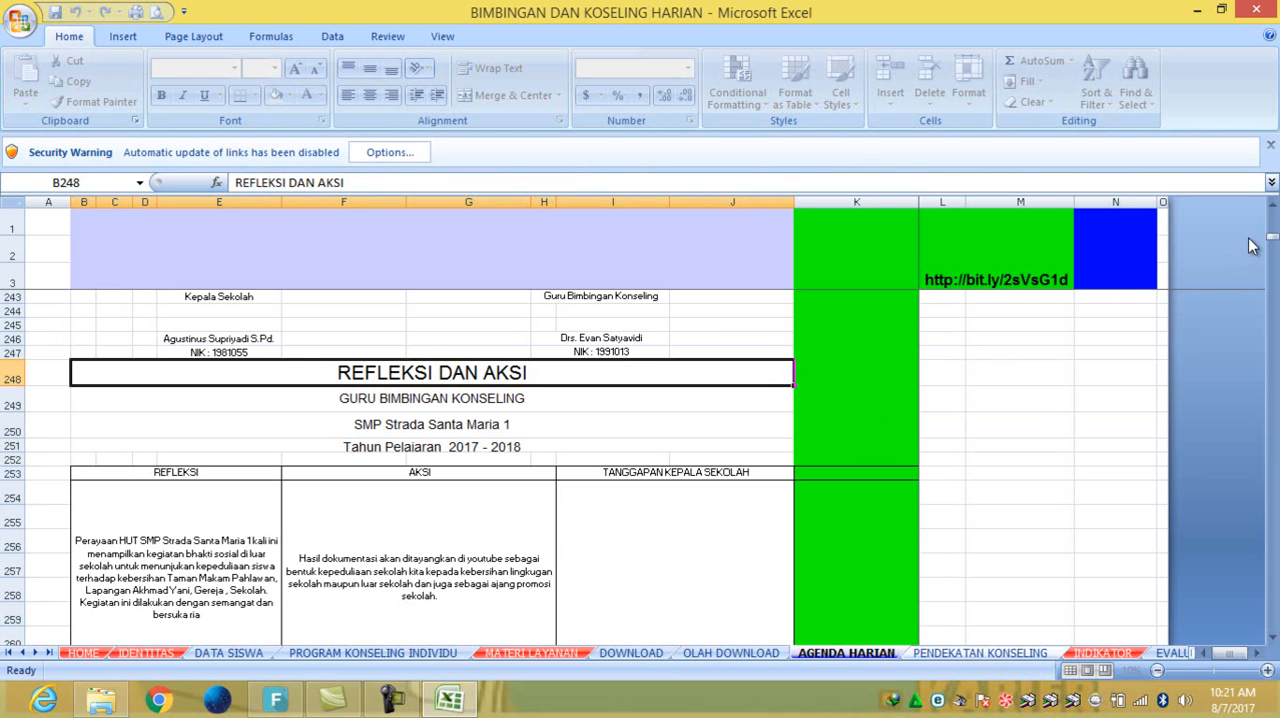
- Go from the AGENDA HARIAN sheet to the workbook's HOME sheet using its navigation link
left_click_drag(1272, 237, 1274, 217)
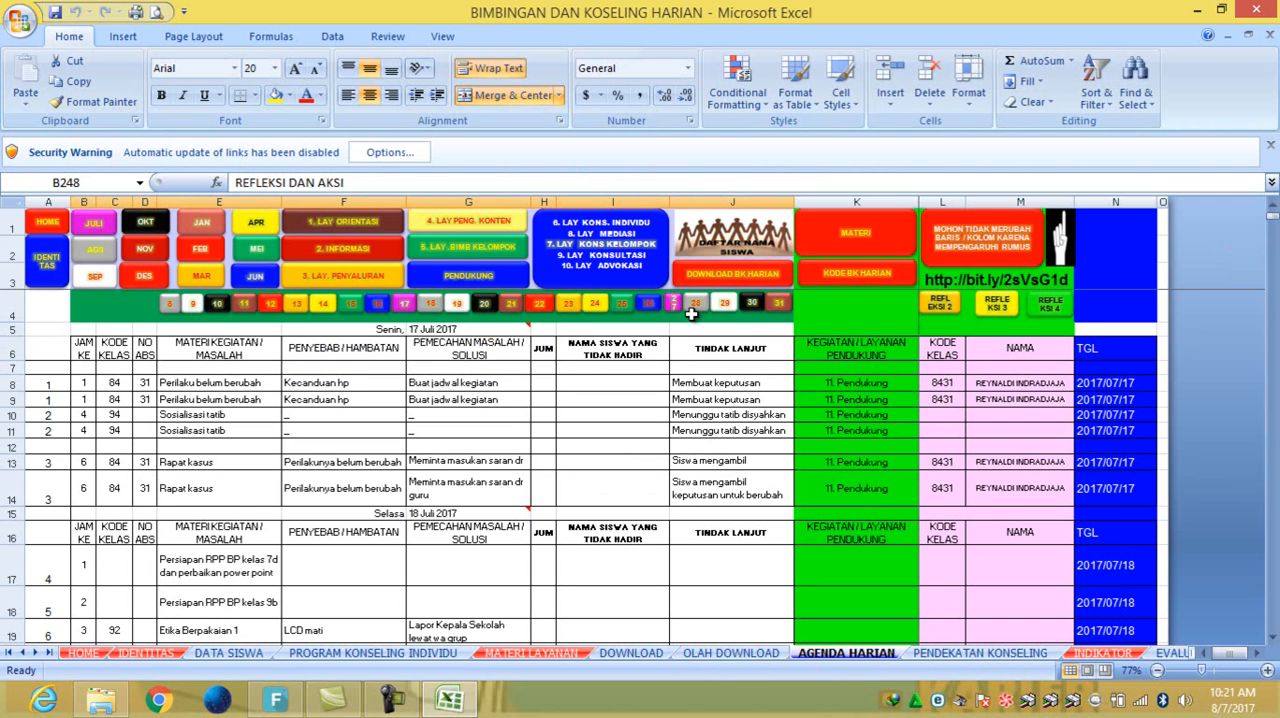
left_click(57, 229)
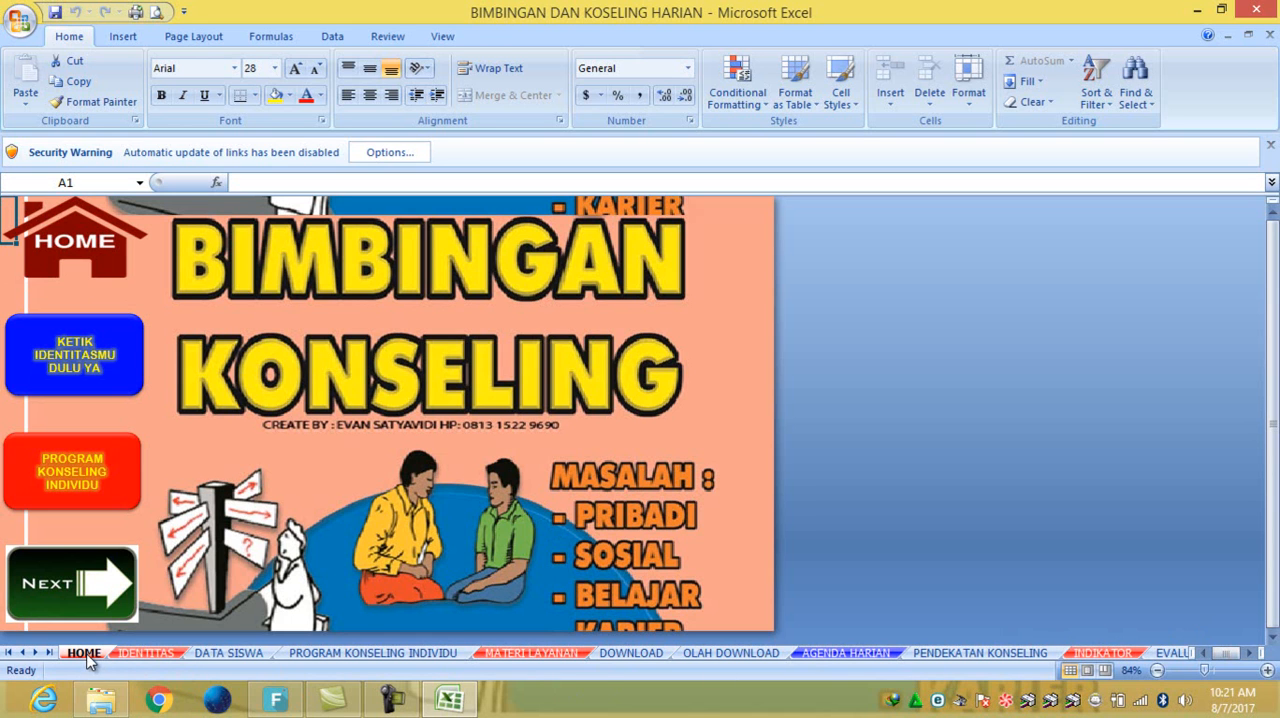
- Look through the sheets from MATERI LAYANAN to EVALUASI & TINDAK LANJUT and return to the HOME sheet
left_click(505, 653)
left_click(632, 655)
left_click(728, 658)
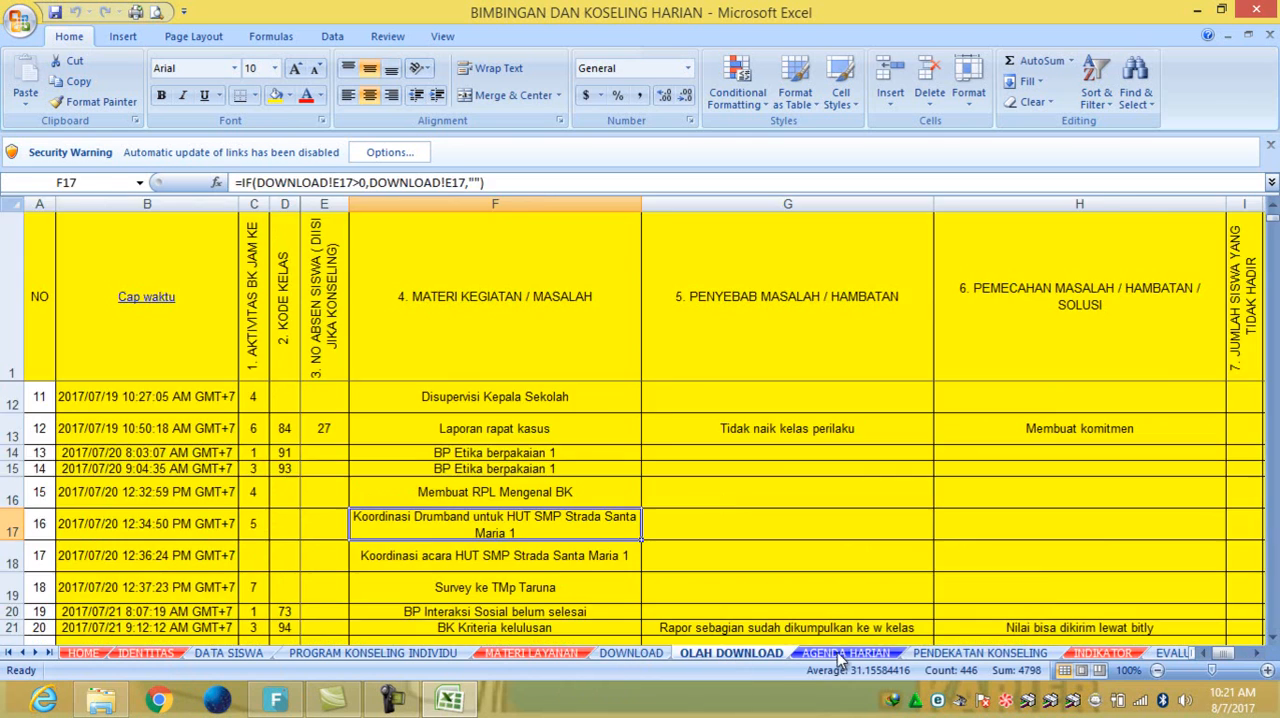
left_click(846, 655)
left_click(955, 655)
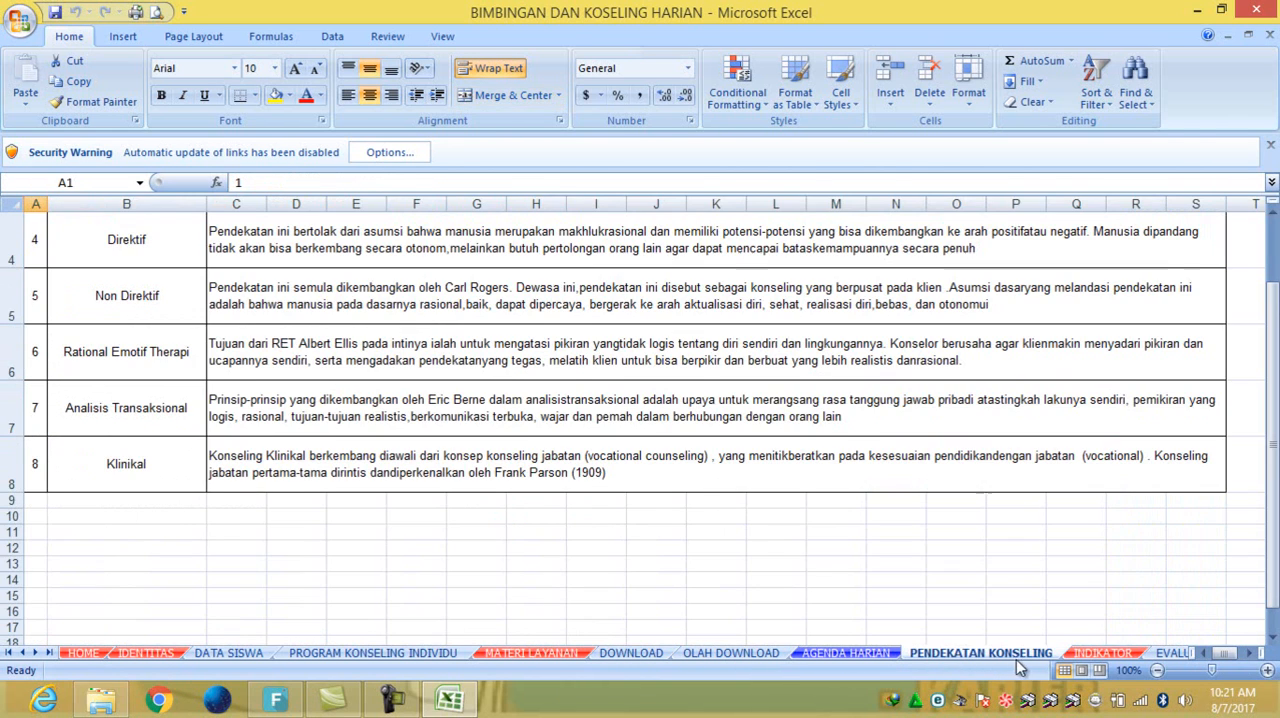
left_click(1095, 655)
left_click(1168, 655)
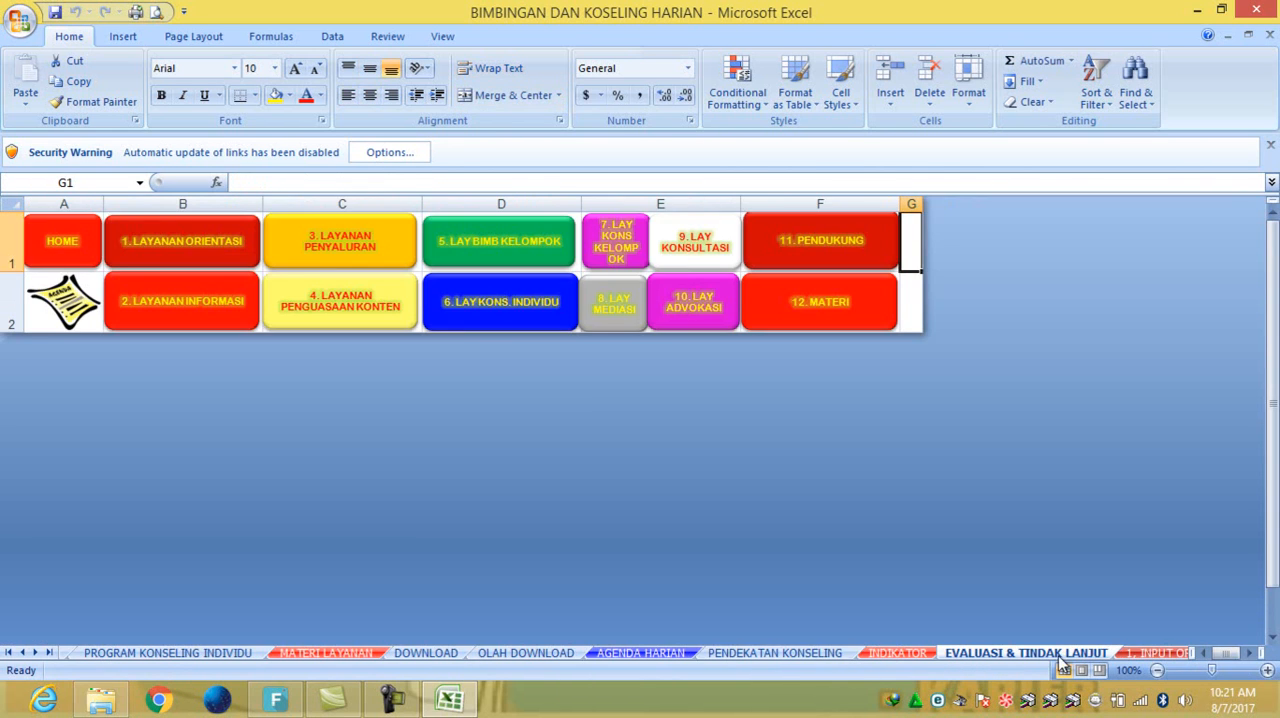
left_click(355, 660)
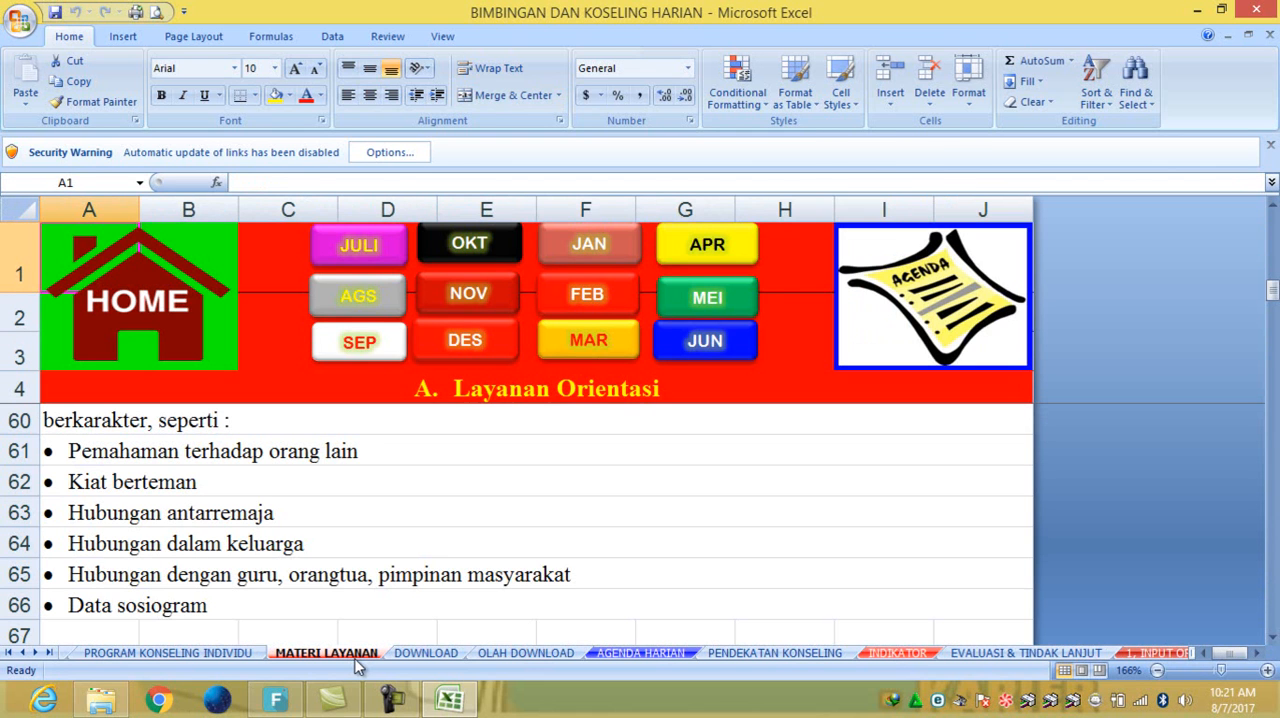
left_click(170, 312)
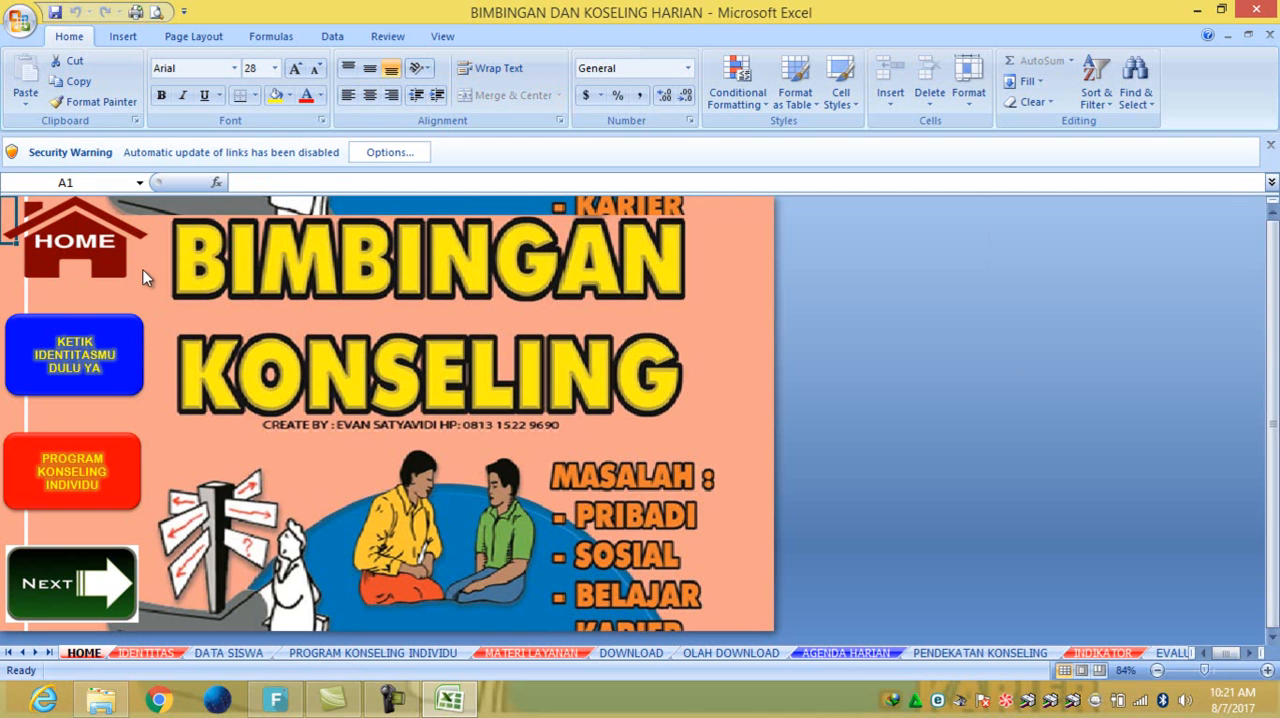
- Go to the IDENTITAS sheet and review the school identity entries in E2:E9 and the class student counts in E10:E21
left_click(117, 352)
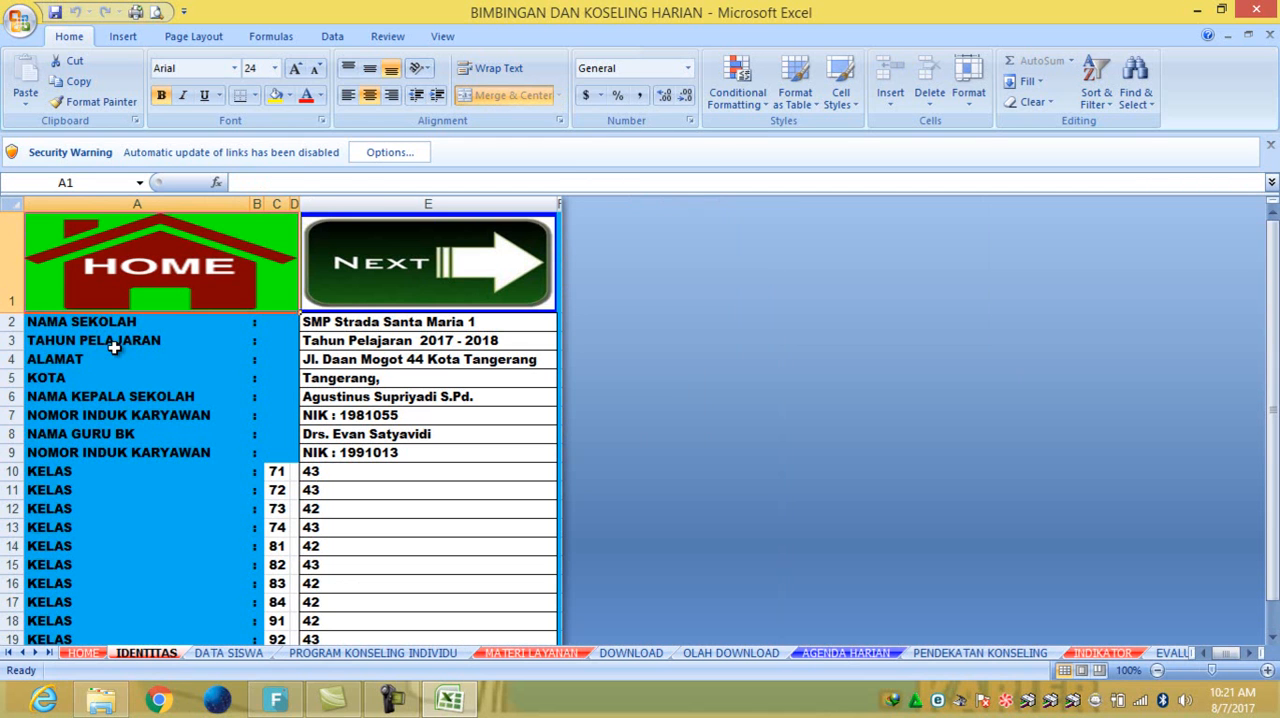
left_click_drag(315, 320, 405, 453)
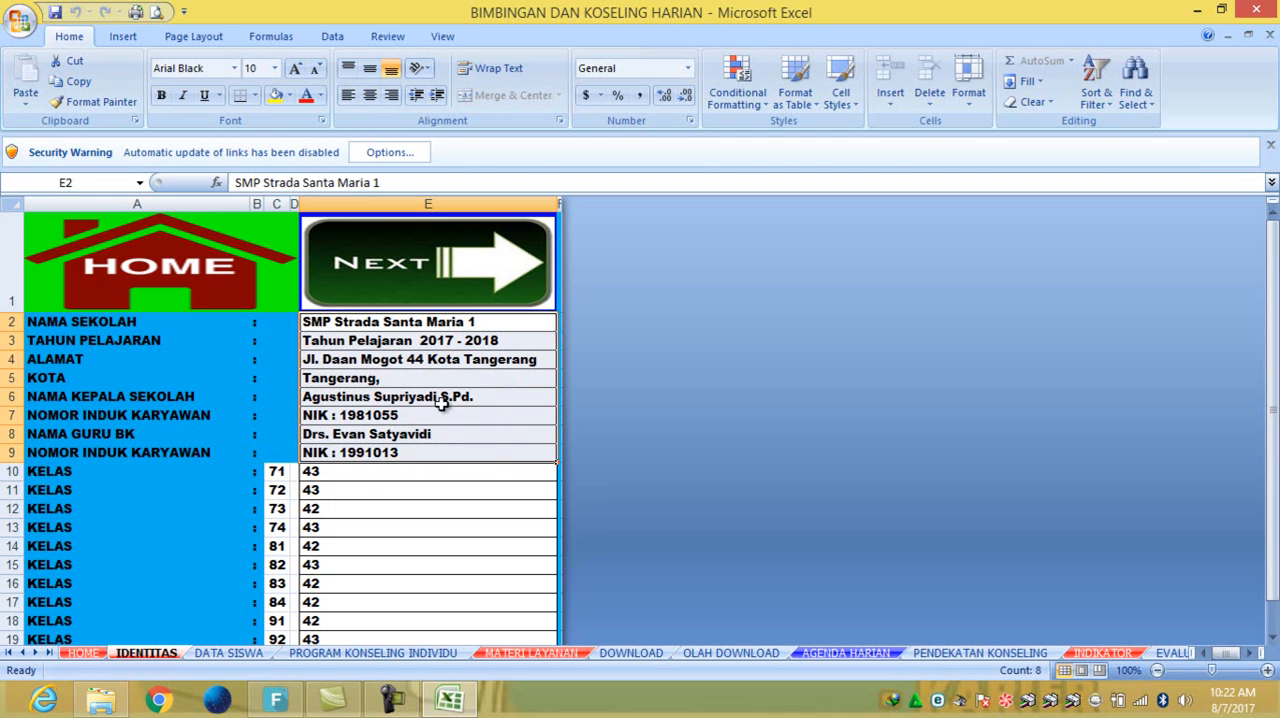
scroll(325, 479, "down", 2)
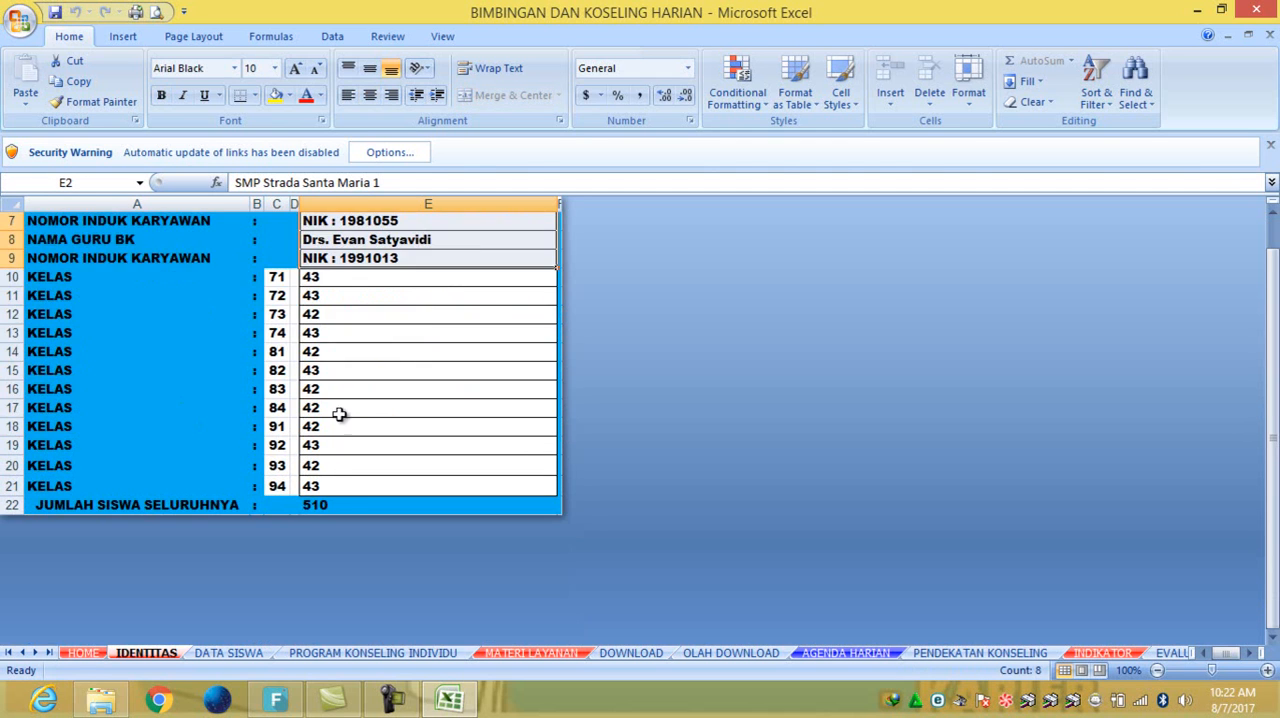
left_click(375, 279)
left_click_drag(379, 288, 383, 480)
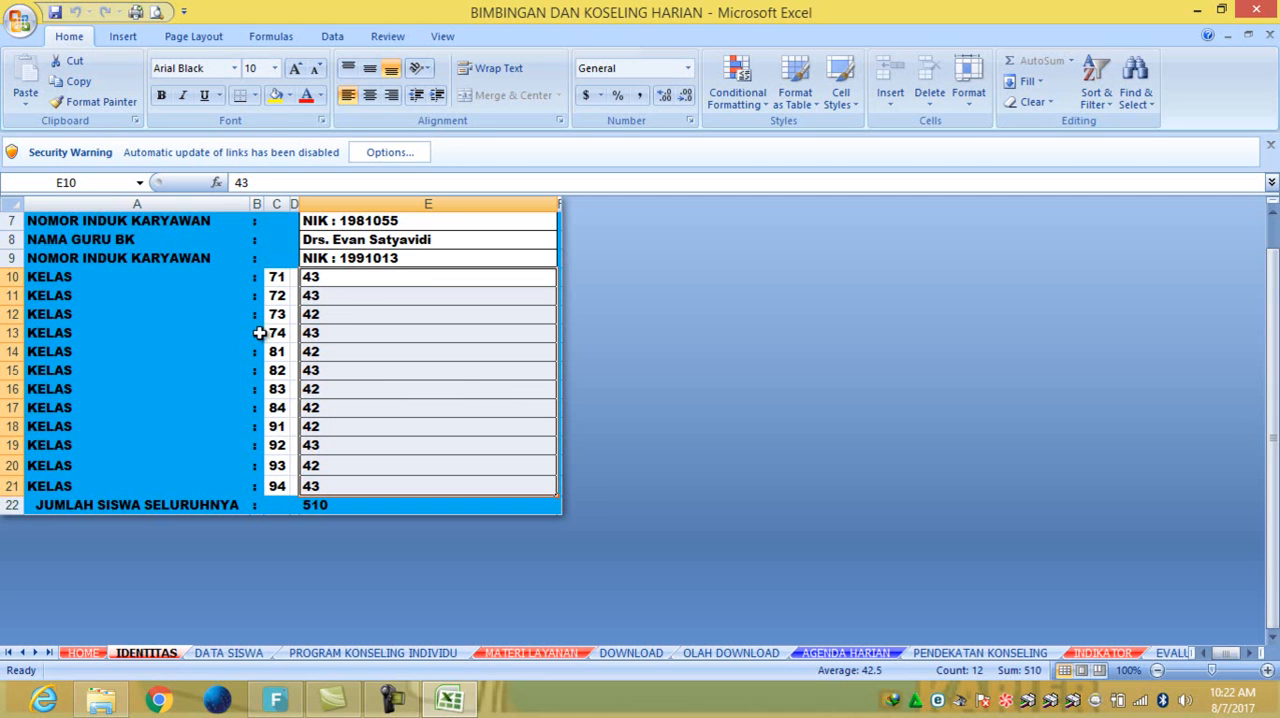
- Try clearing the class numbers and student counts for classes 71 to 72 and 81 to 84, and undo both deletions
left_click_drag(276, 283, 334, 292)
key("Delete")
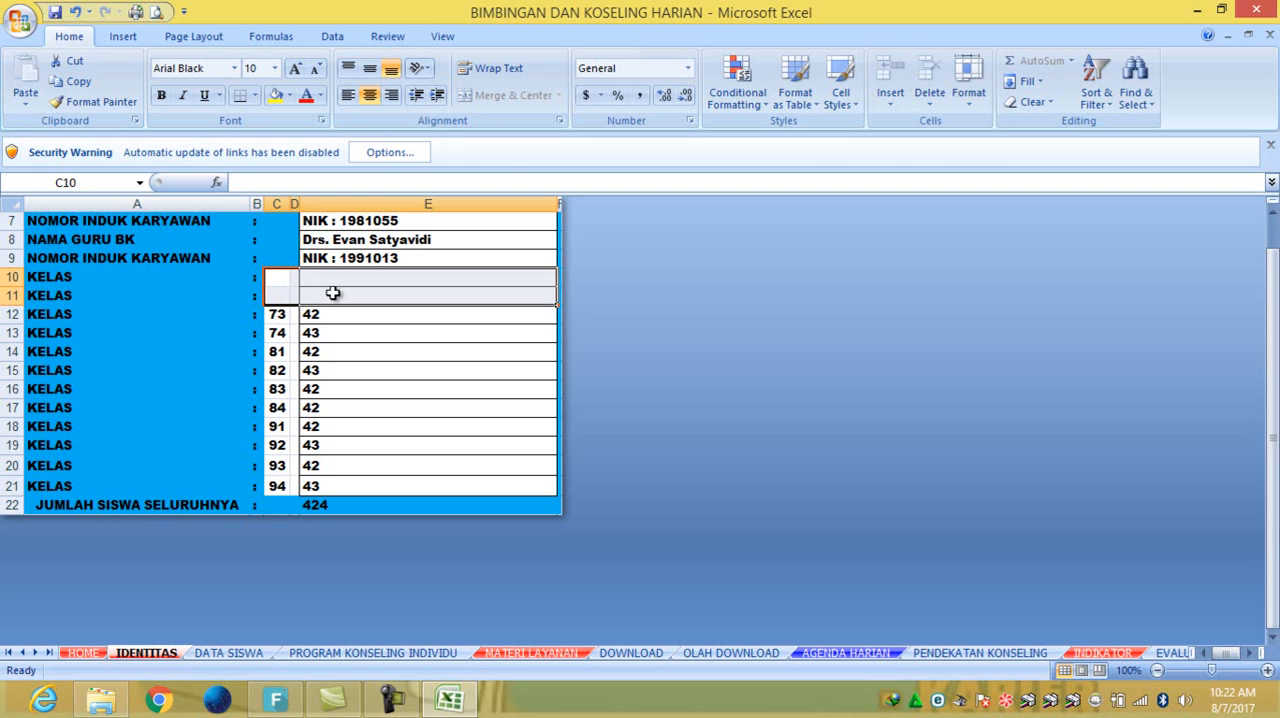
left_click(282, 354)
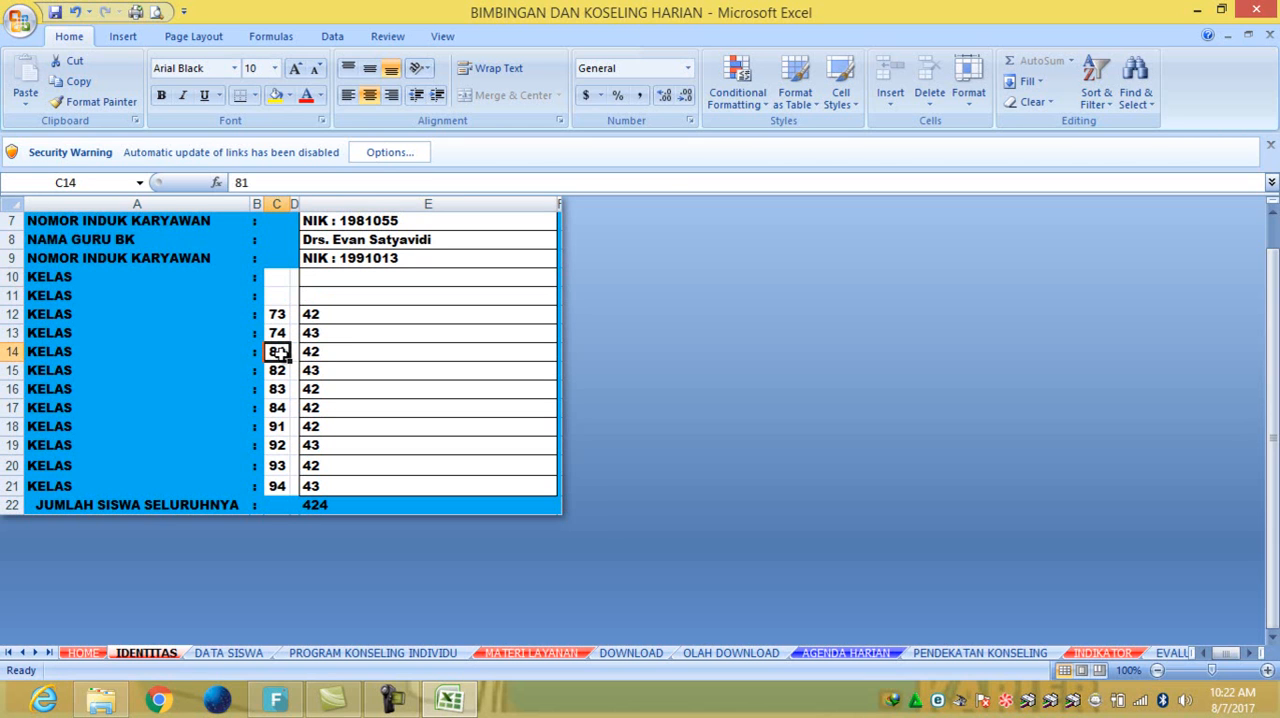
left_click_drag(282, 354, 390, 410)
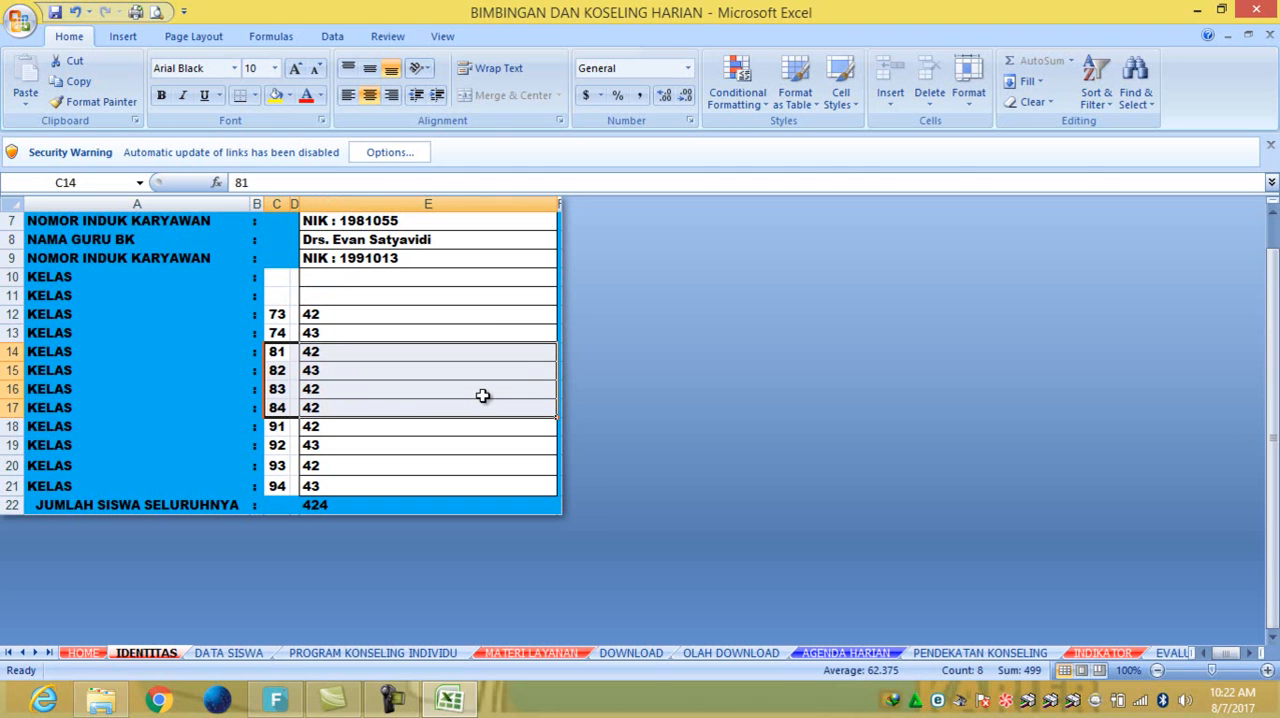
key("Delete")
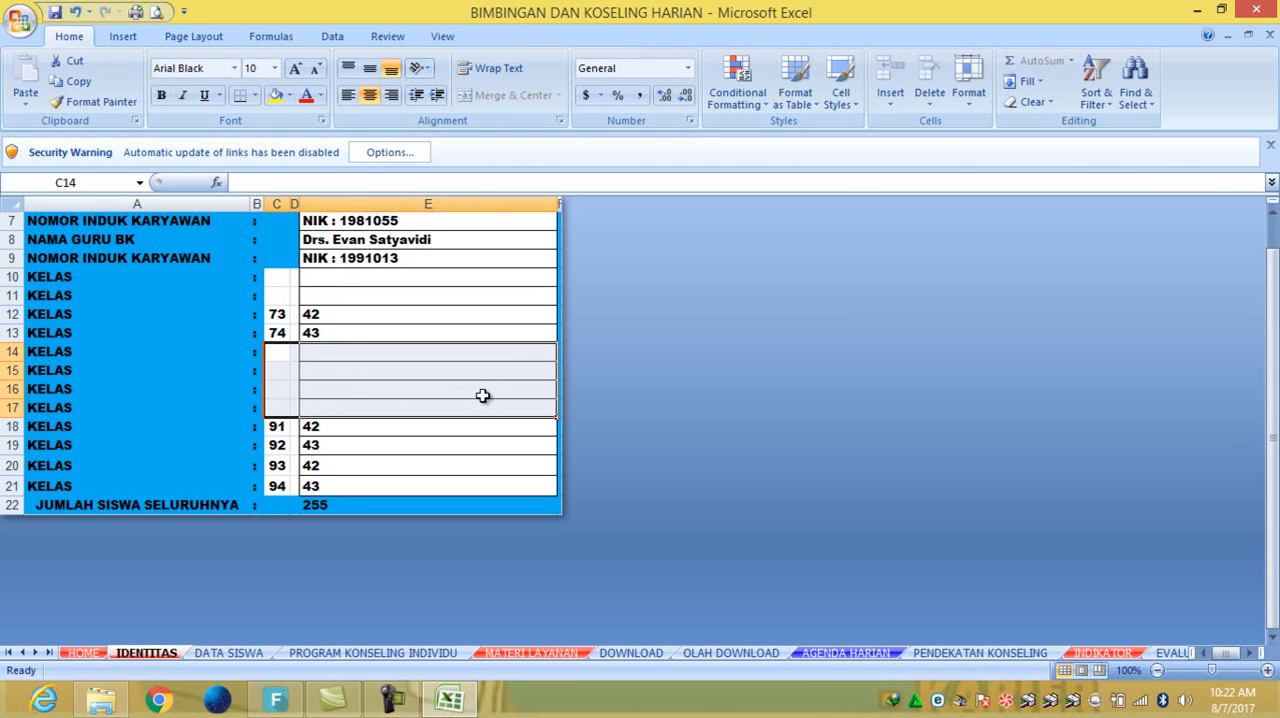
left_click(73, 14)
left_click(73, 14)
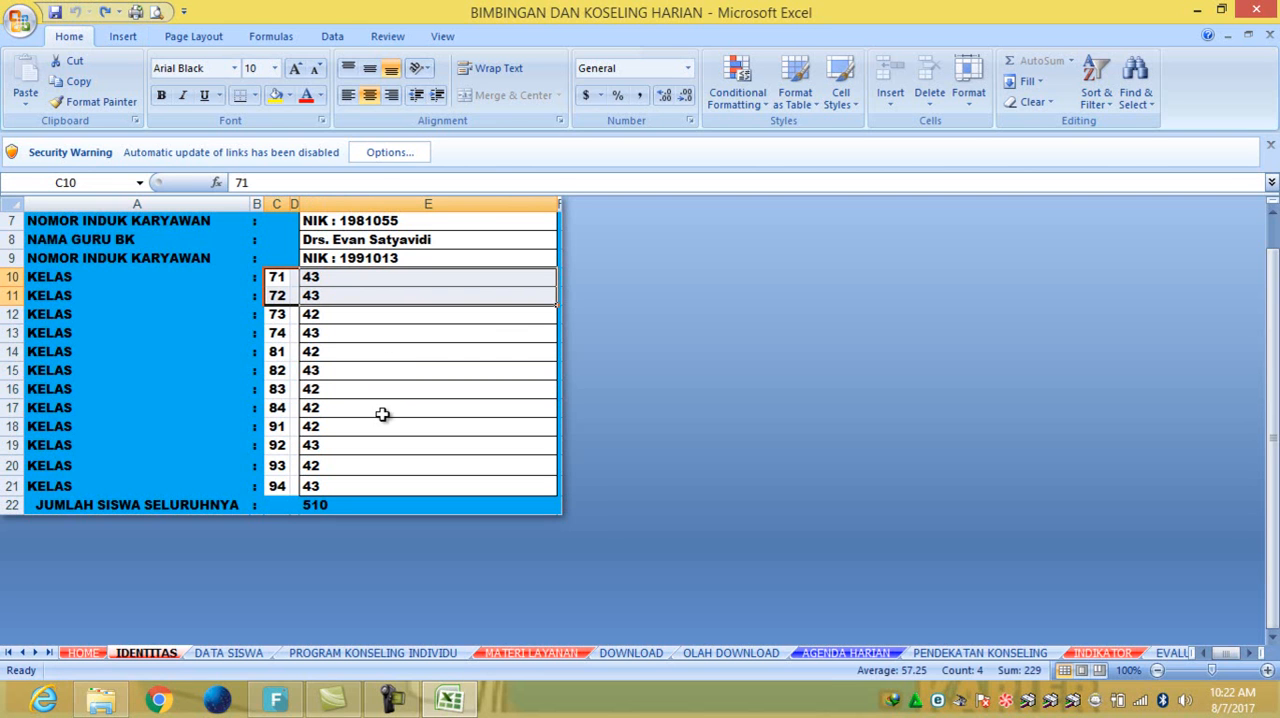
- Go to the DATA SISWA sheet, select the first class's student rows from B8 through column F, and review the following class list
scroll(370, 380, "up", 2)
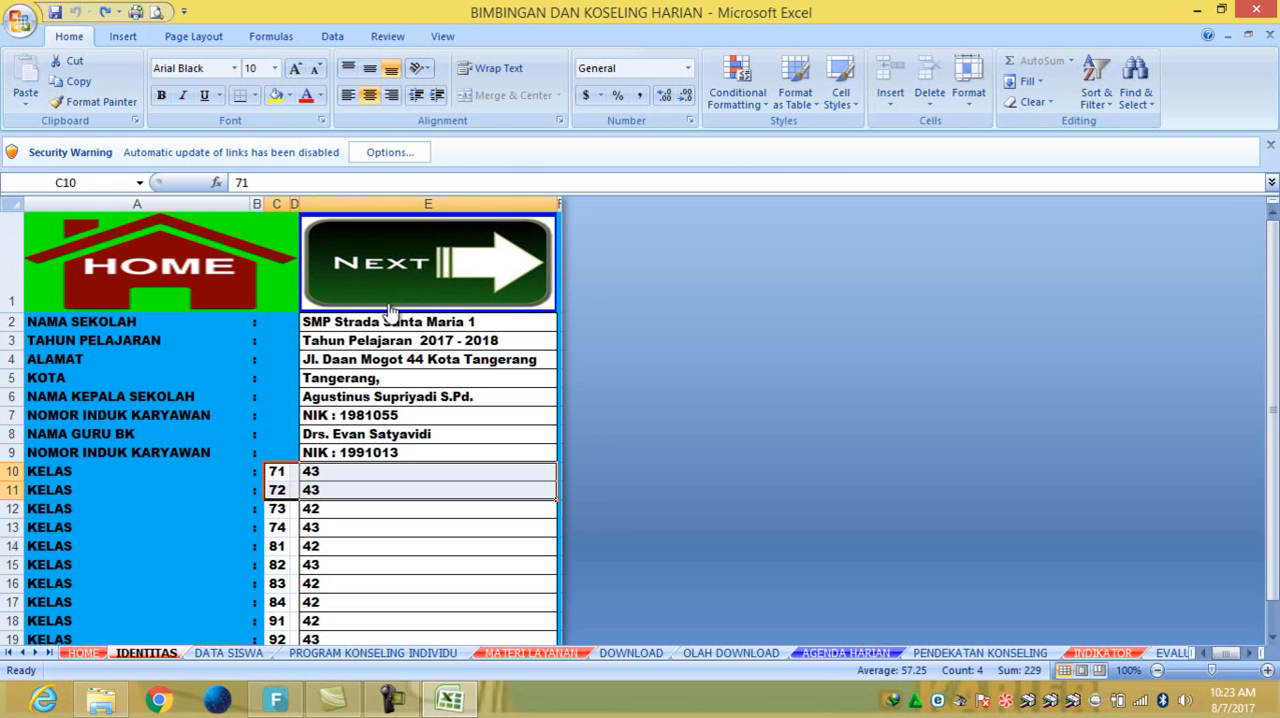
left_click(454, 272)
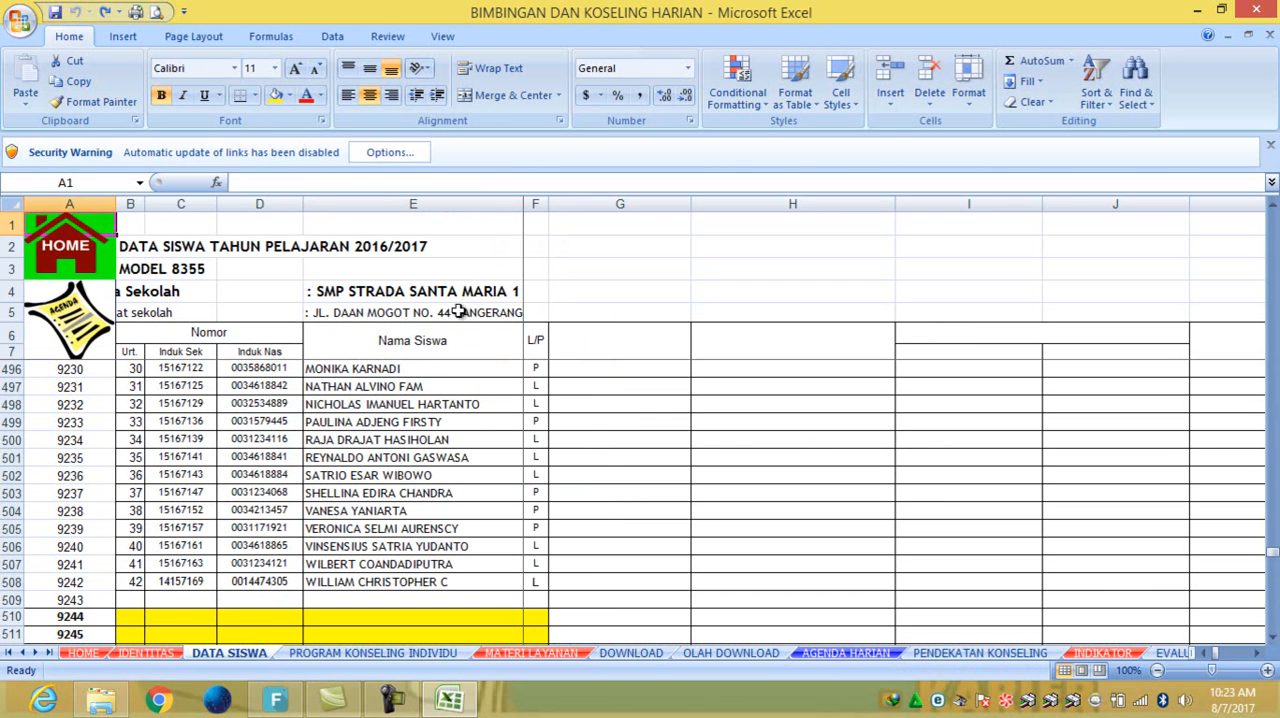
scroll(400, 443, "up", 6)
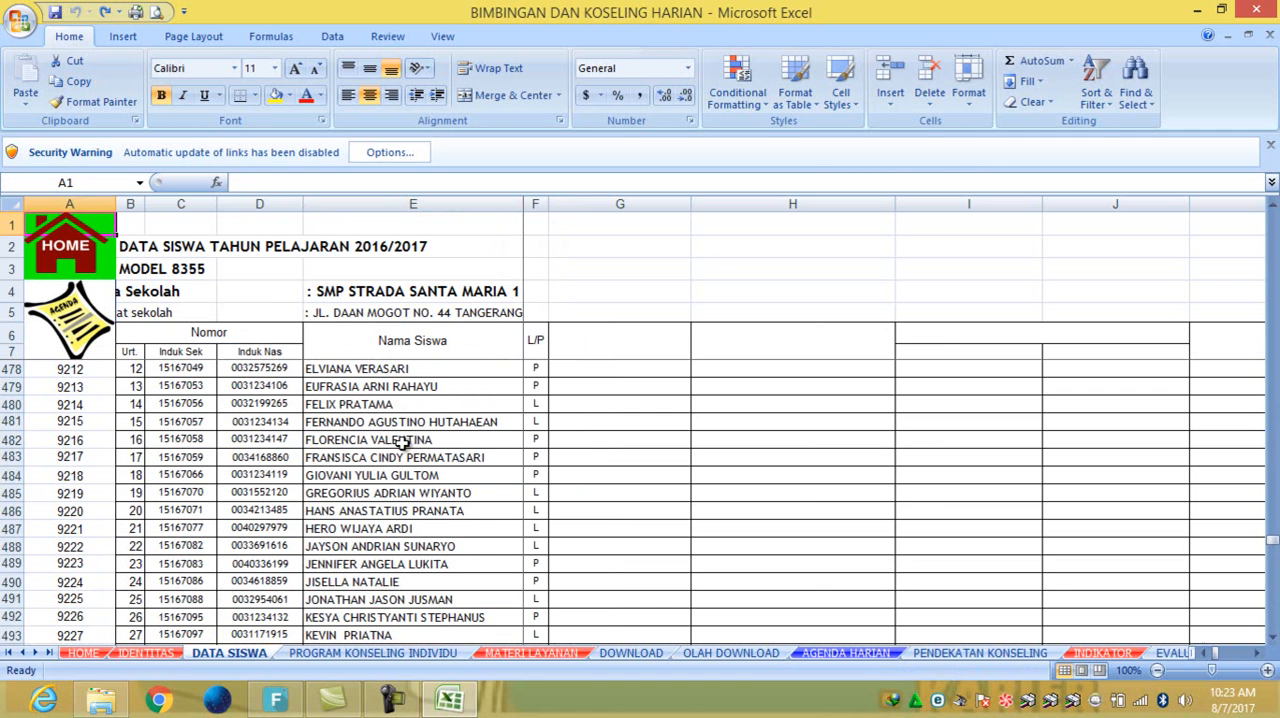
left_click_drag(1272, 541, 1268, 216)
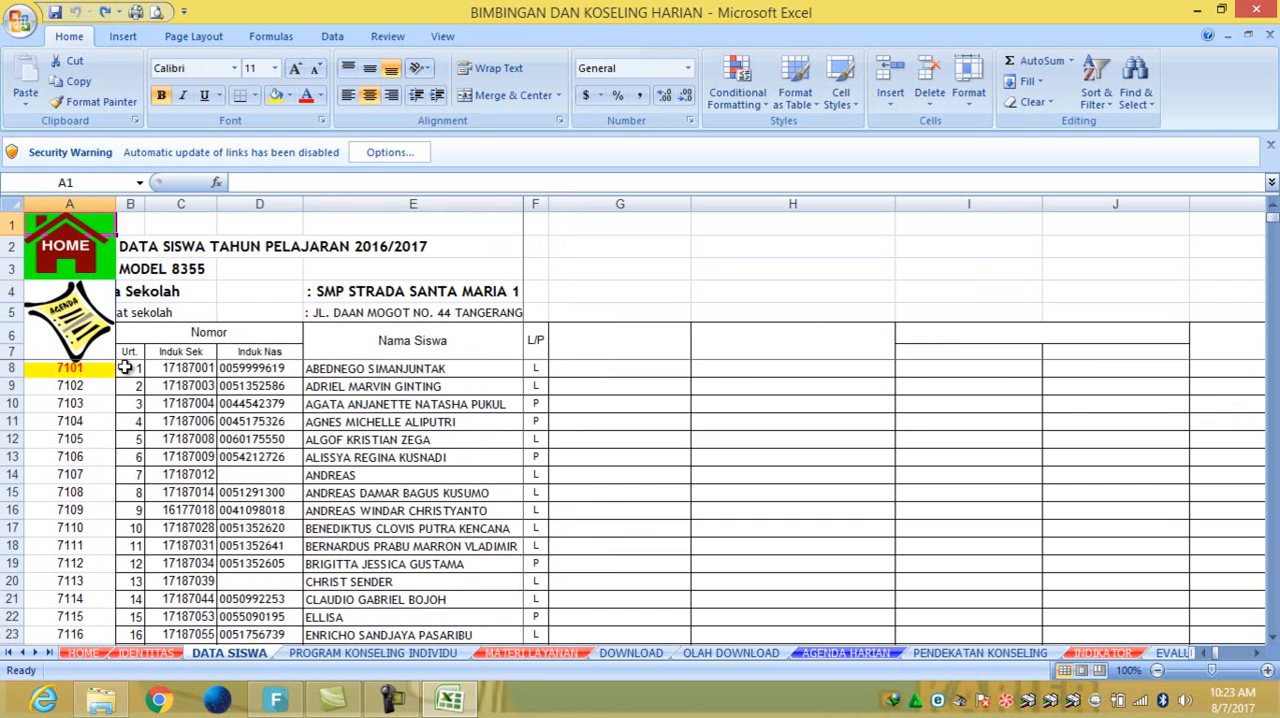
left_click_drag(124, 368, 538, 638)
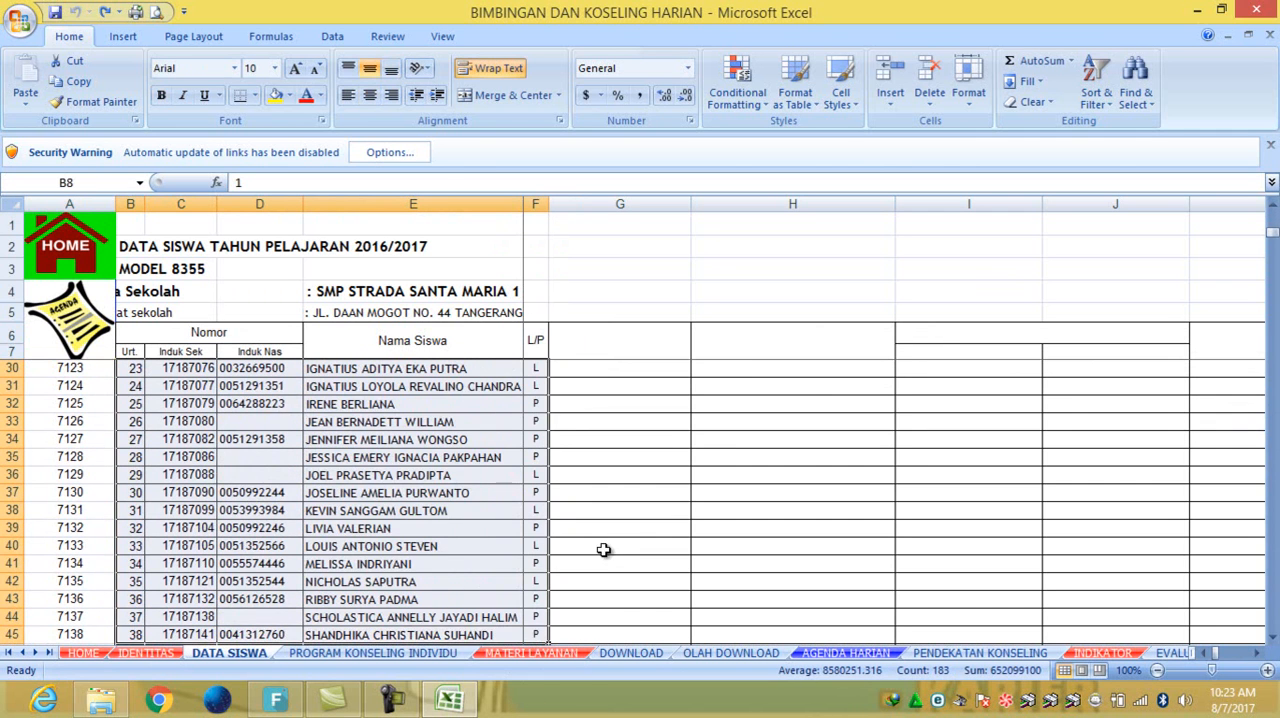
scroll(601, 559, "down", 12)
scroll(595, 556, "down", 2)
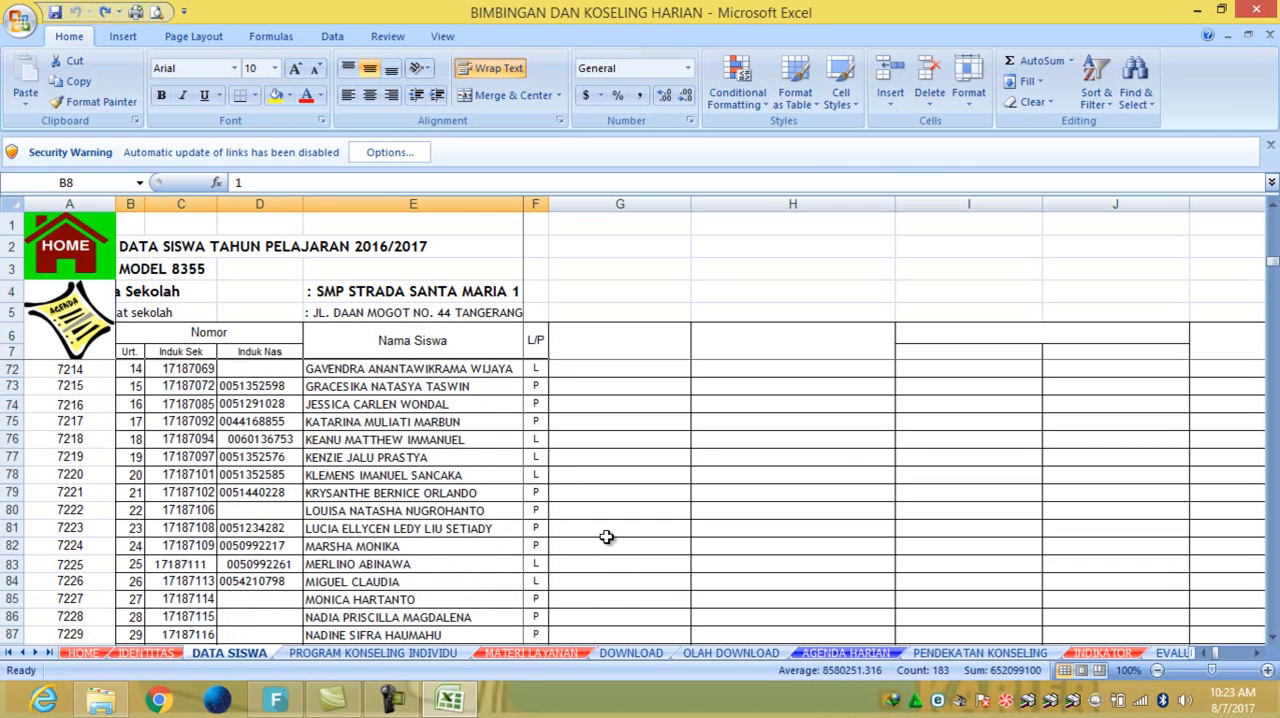
scroll(606, 537, "up", 6)
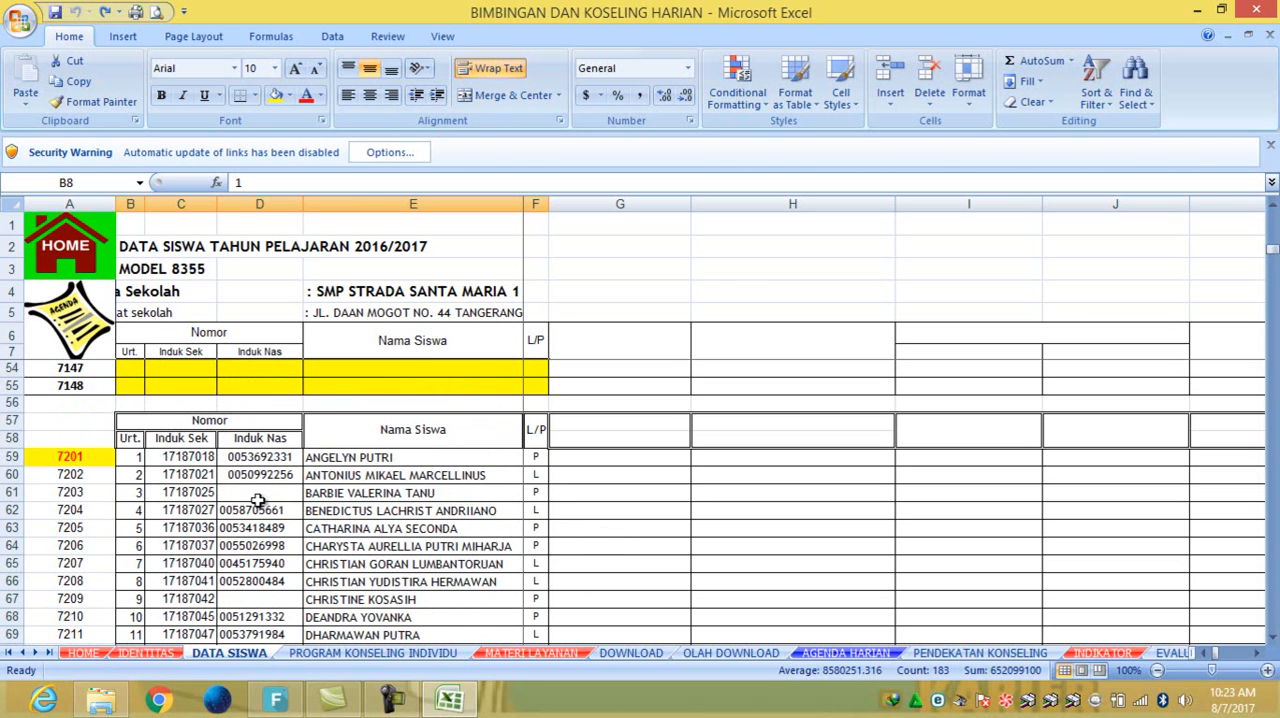
- Examine the student codes in column A against the Urt. numbers in the class list starting at code 7201
left_click(78, 206)
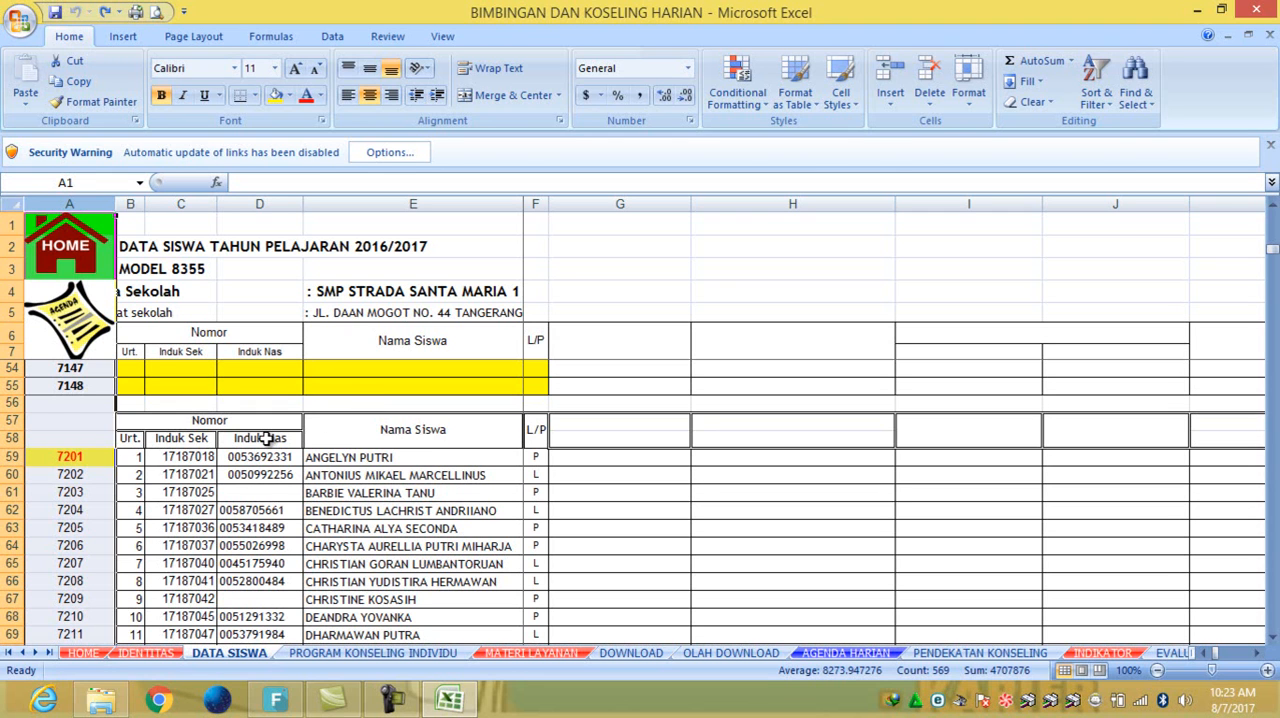
left_click_drag(97, 456, 84, 545)
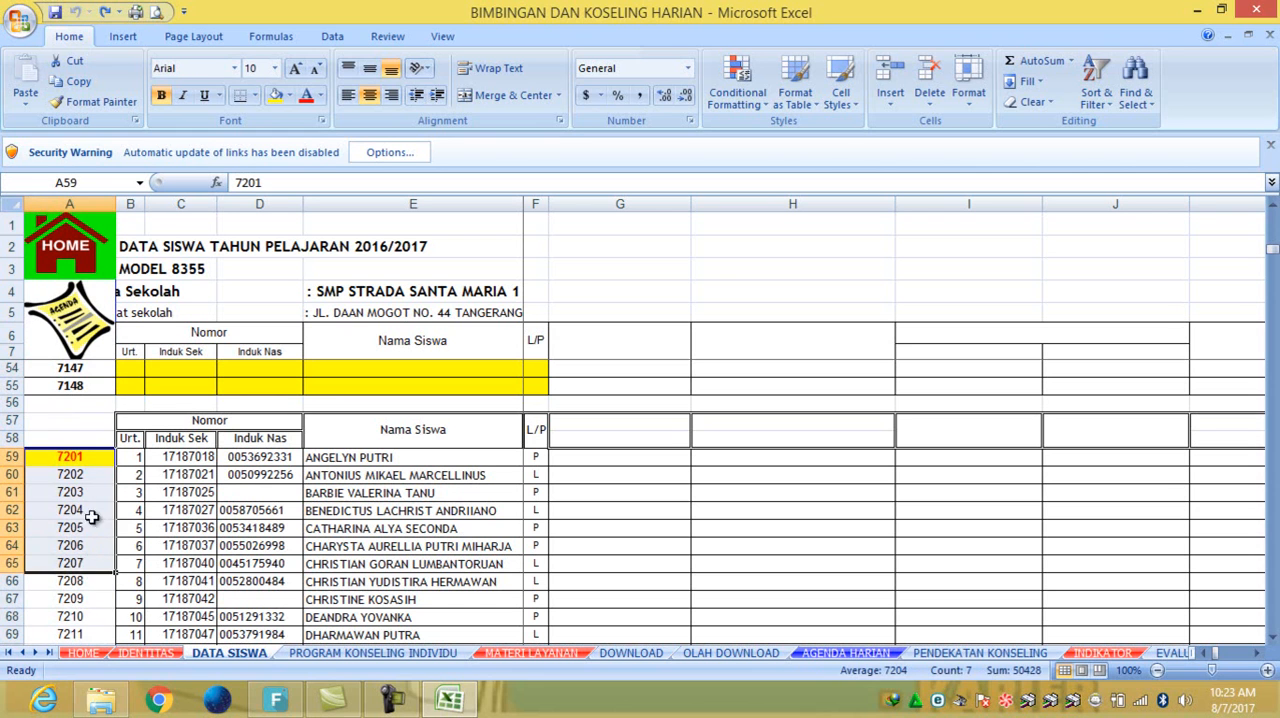
left_click(104, 457)
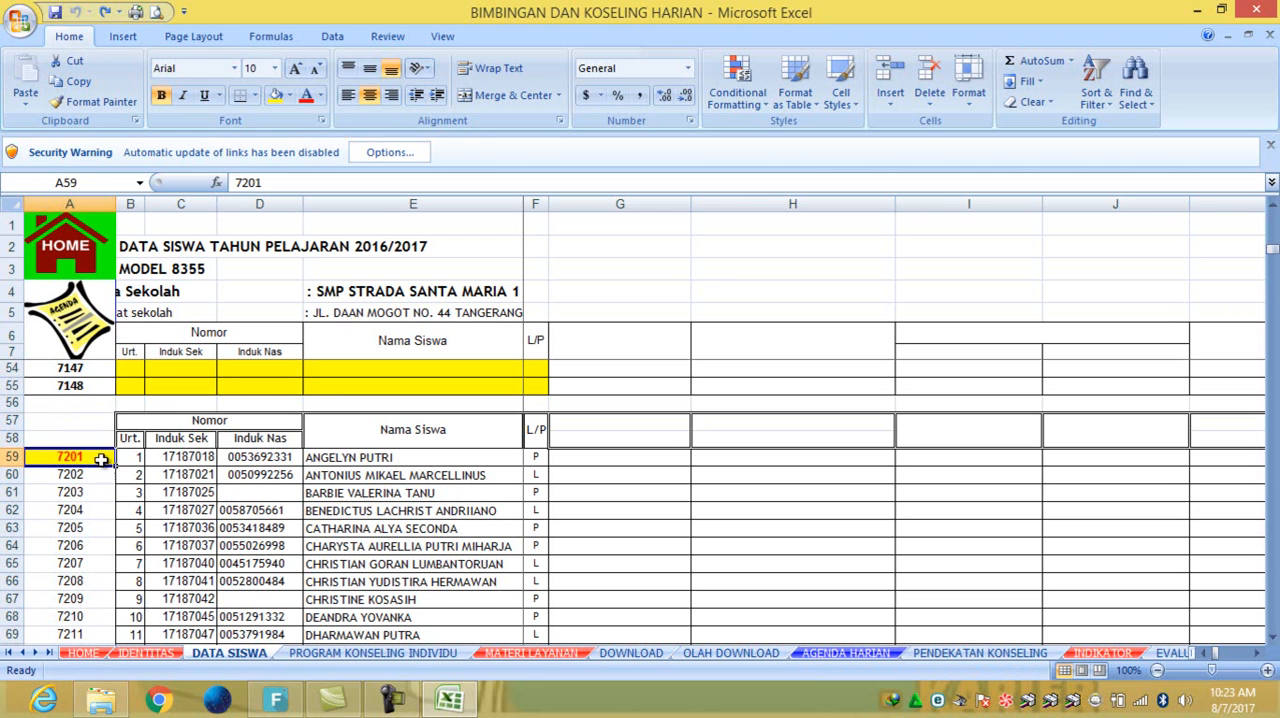
left_click(128, 458)
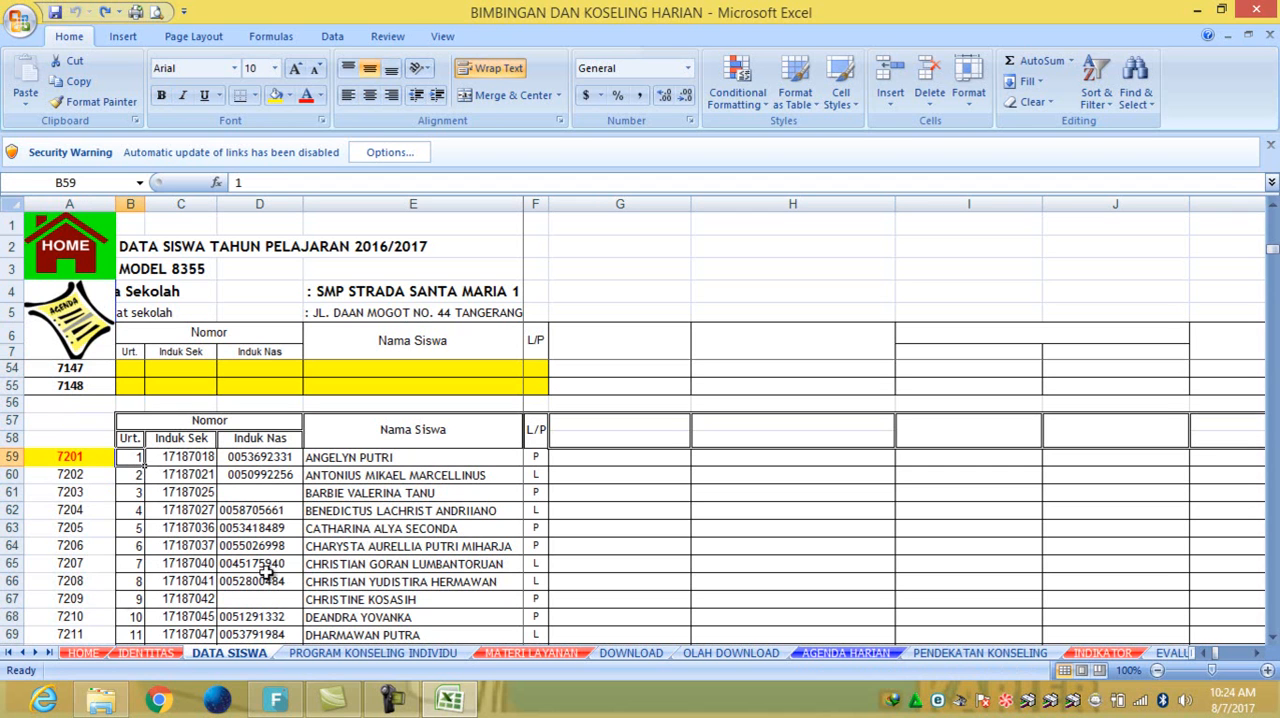
left_click(60, 583)
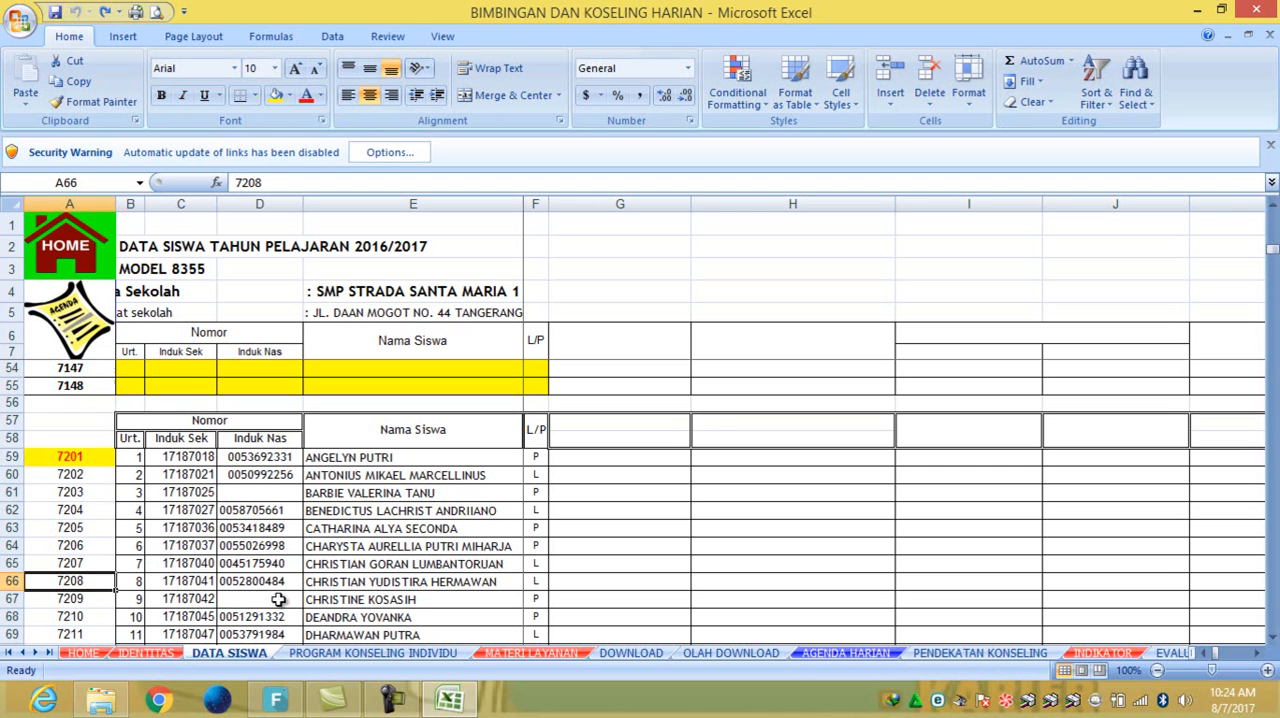
- Check the student entry for code 7208, and follow the workbook links through AGENDA HARIAN, HOME, IDENTITAS and DATA SISWA back to HOME
left_click(136, 585)
left_click(330, 584)
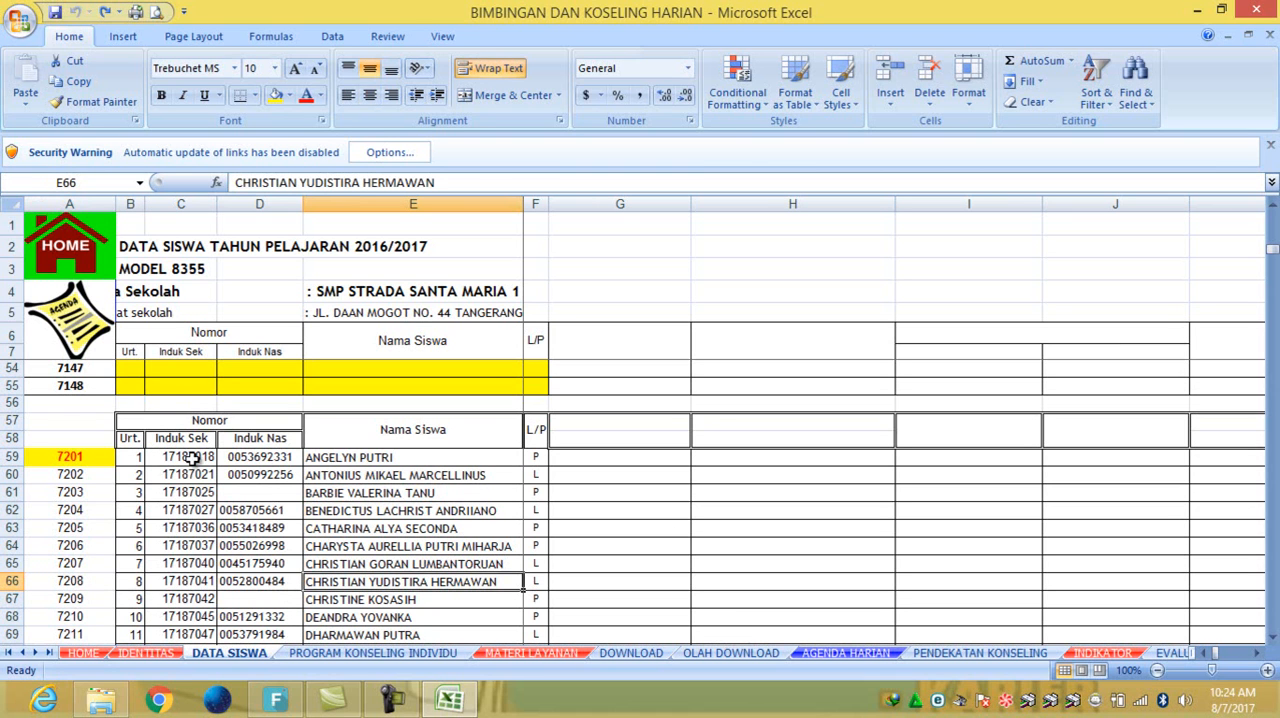
left_click(78, 338)
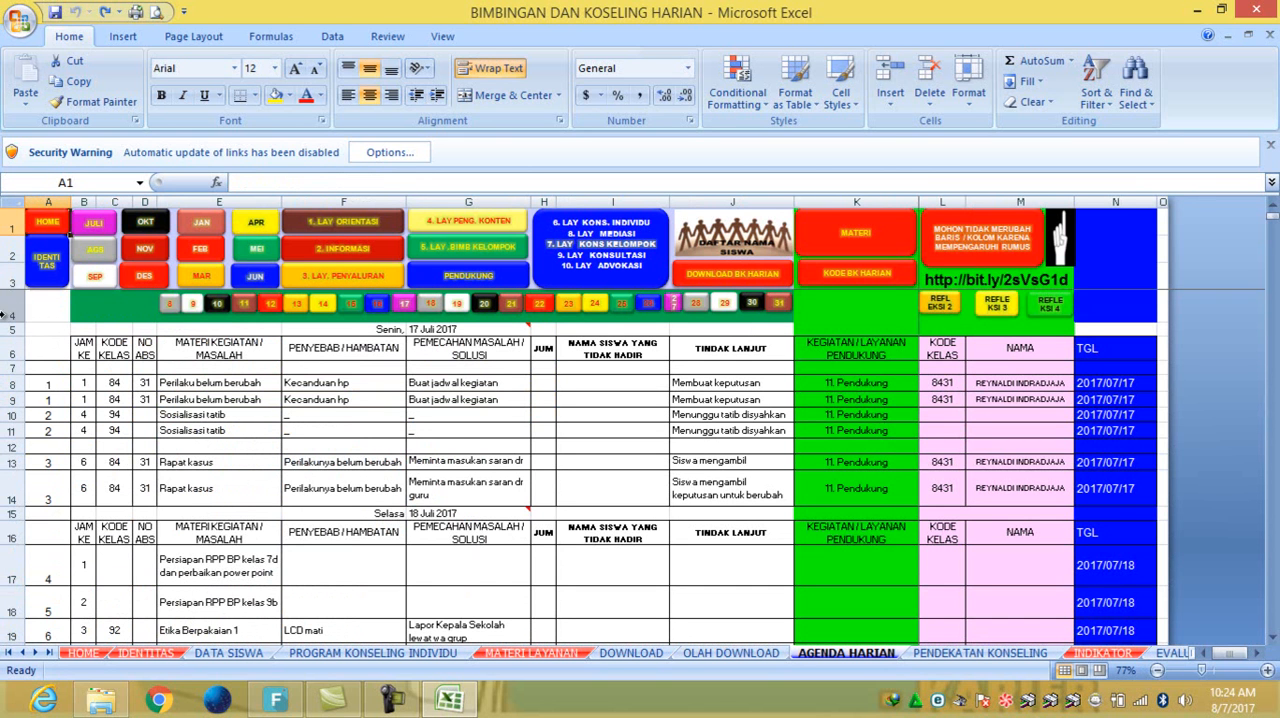
left_click(57, 226)
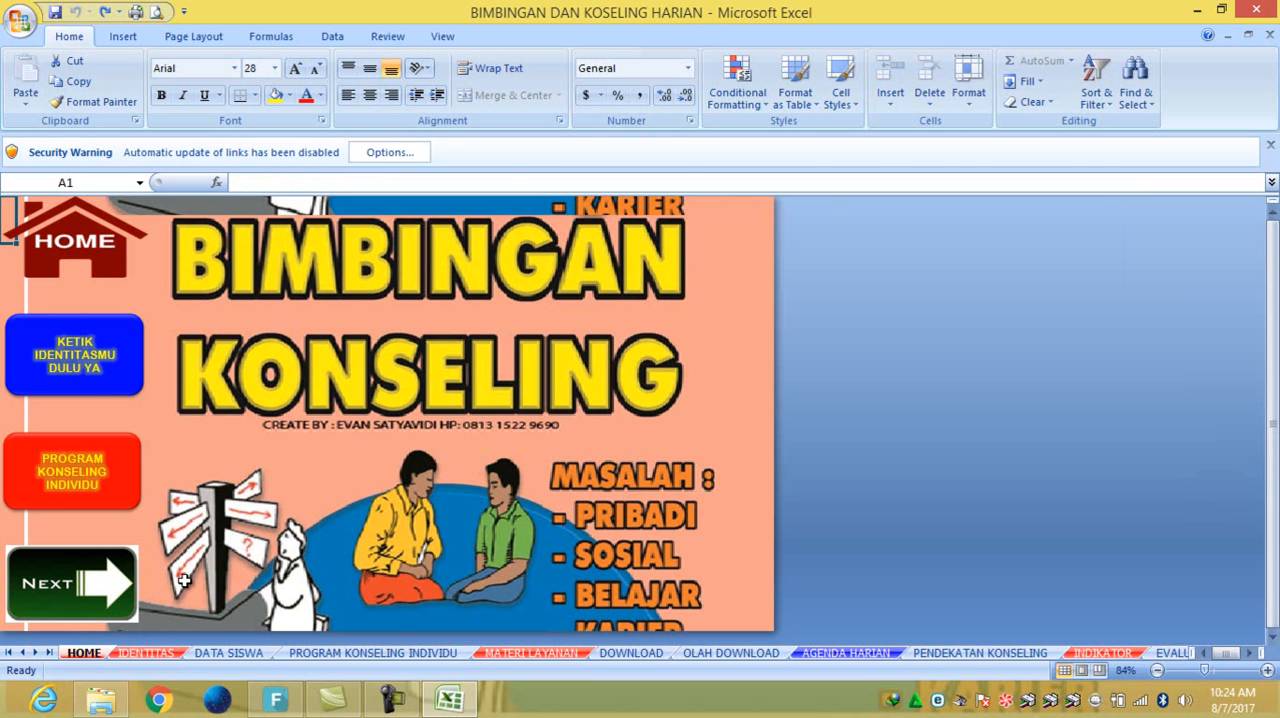
left_click(94, 350)
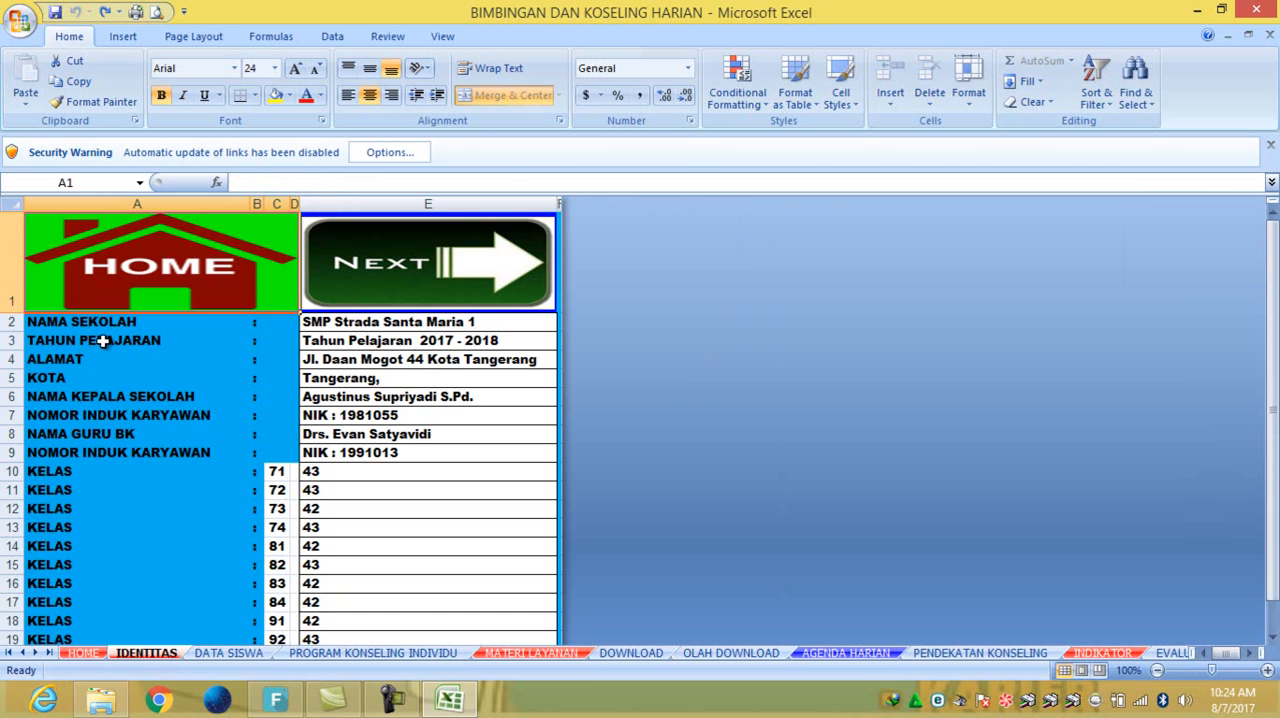
left_click(419, 275)
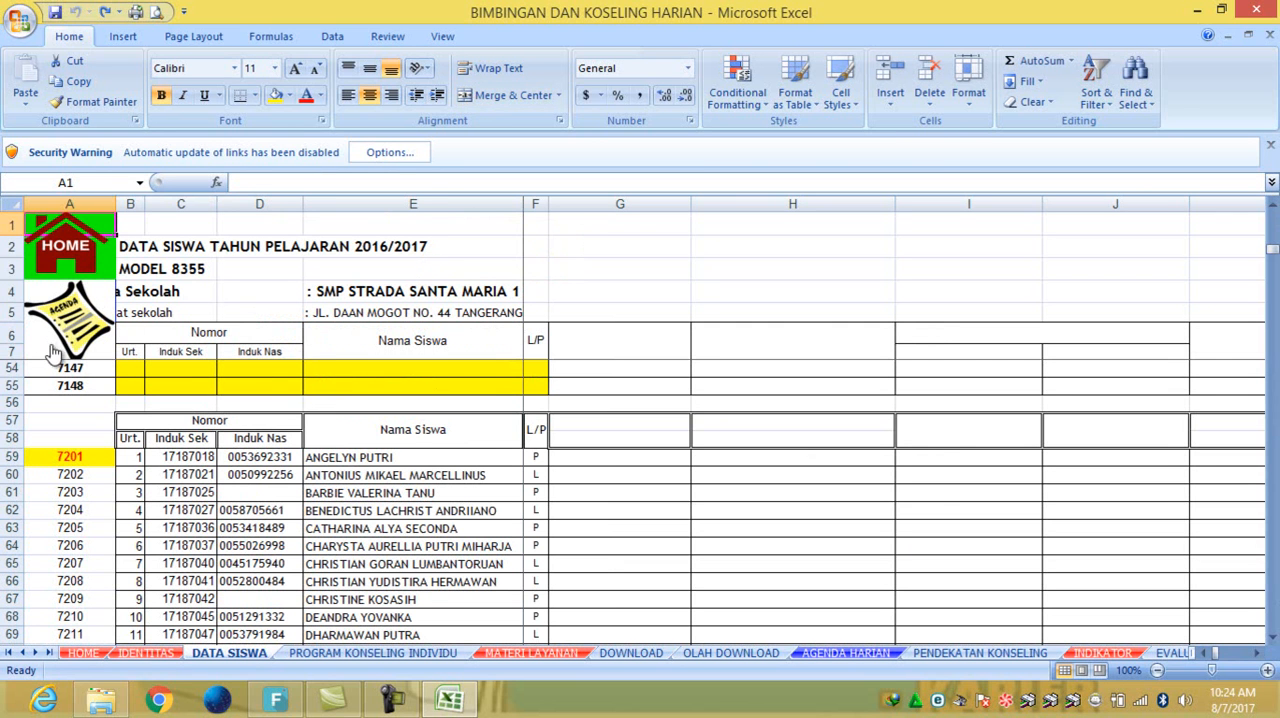
left_click(66, 256)
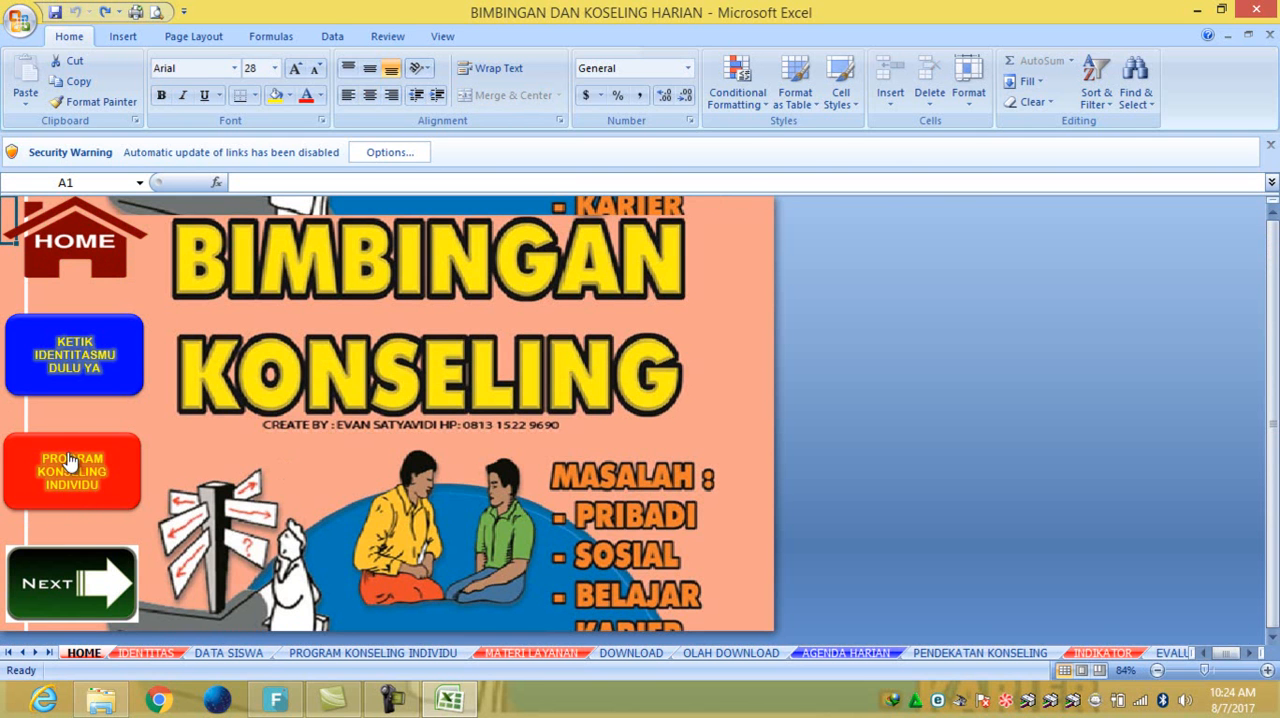
- Go to the PROGRAM KONSELING INDIVIDU sheet and review the listed students and their MASALAH entries, including cells J8 and C8
left_click(91, 470)
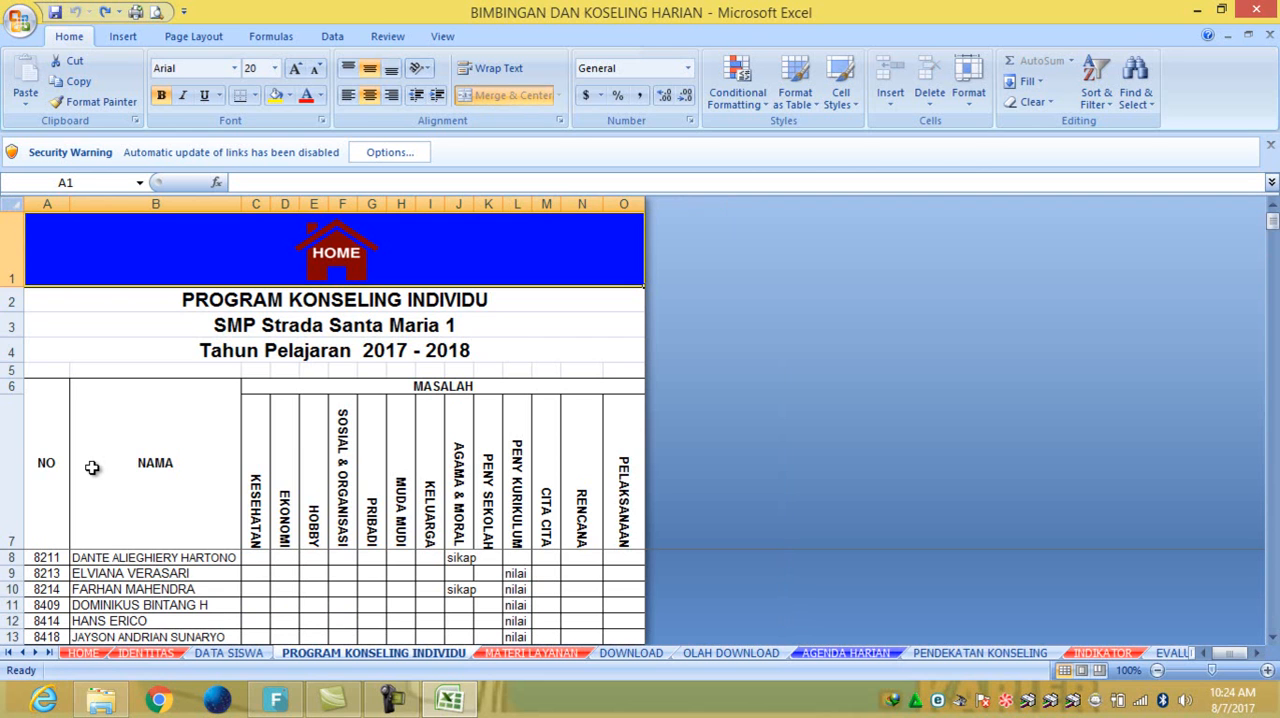
scroll(376, 472, "down", 2)
scroll(376, 472, "up", 2)
left_click(455, 559)
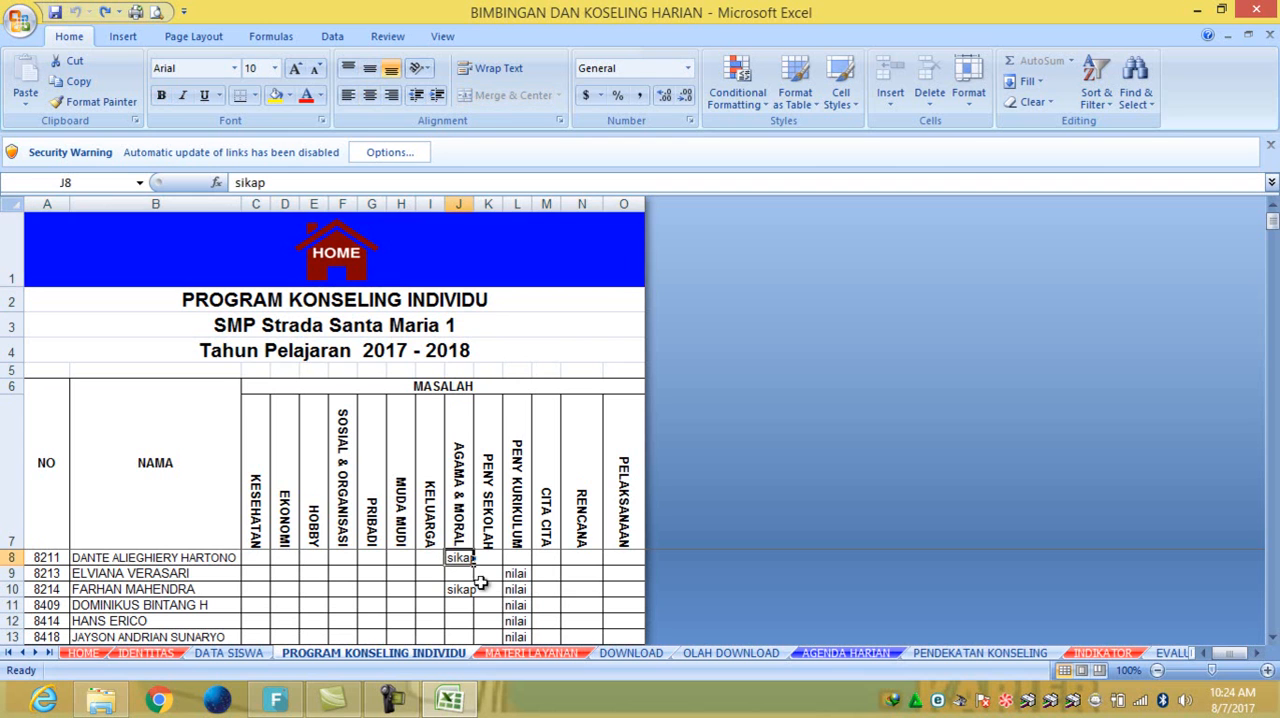
left_click(258, 560)
scroll(155, 556, "down", 4)
scroll(155, 556, "down", 14)
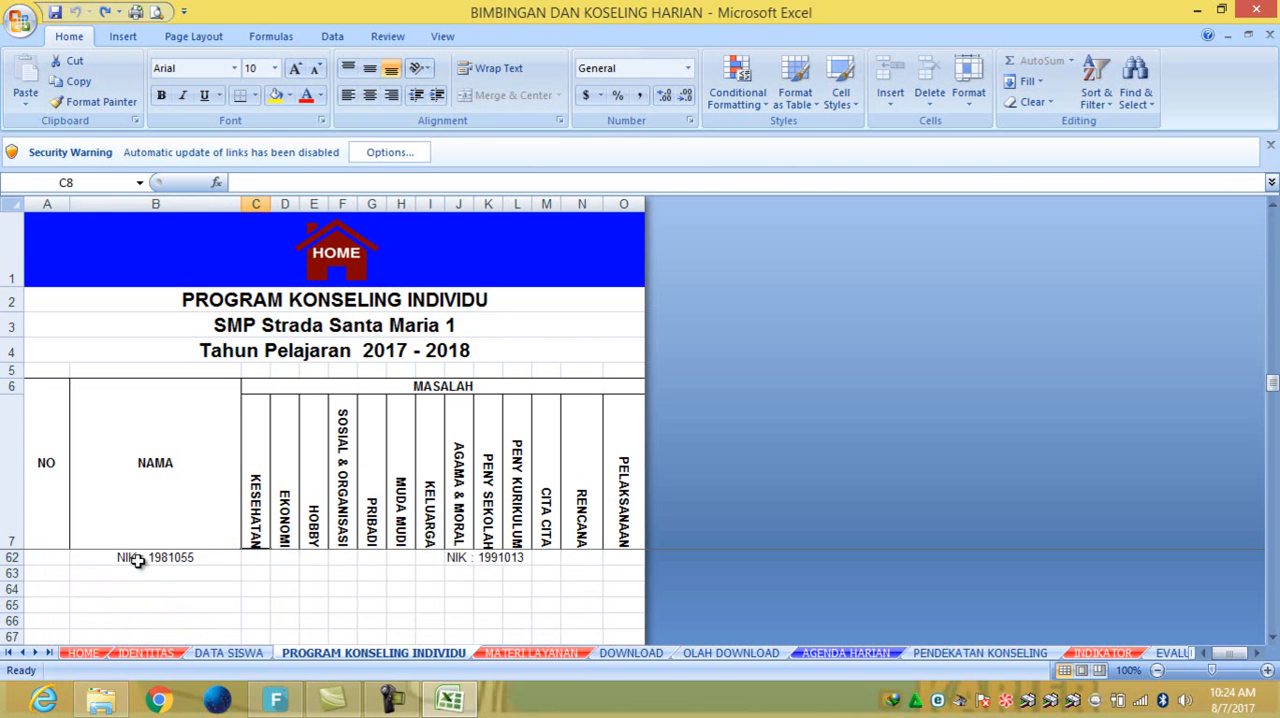
scroll(137, 560, "up", 18)
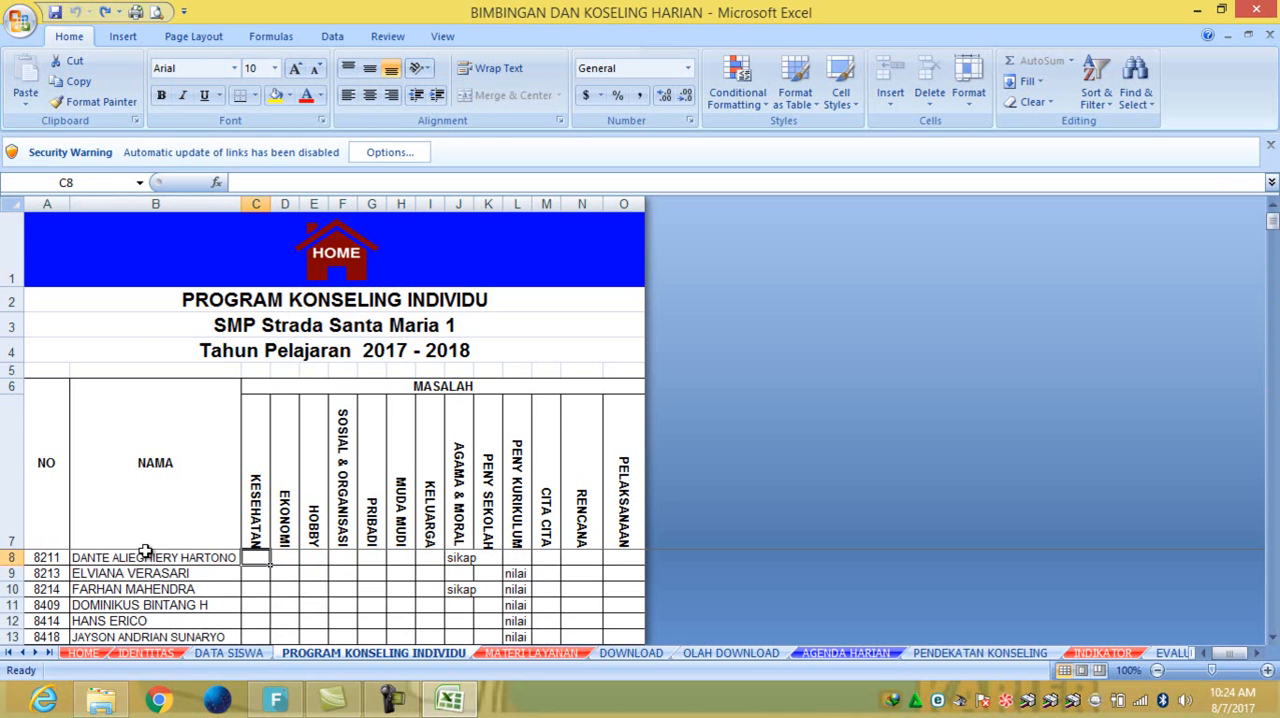
- Try reducing the height of header row 1, and restore it
left_click_drag(10, 287, 10, 270)
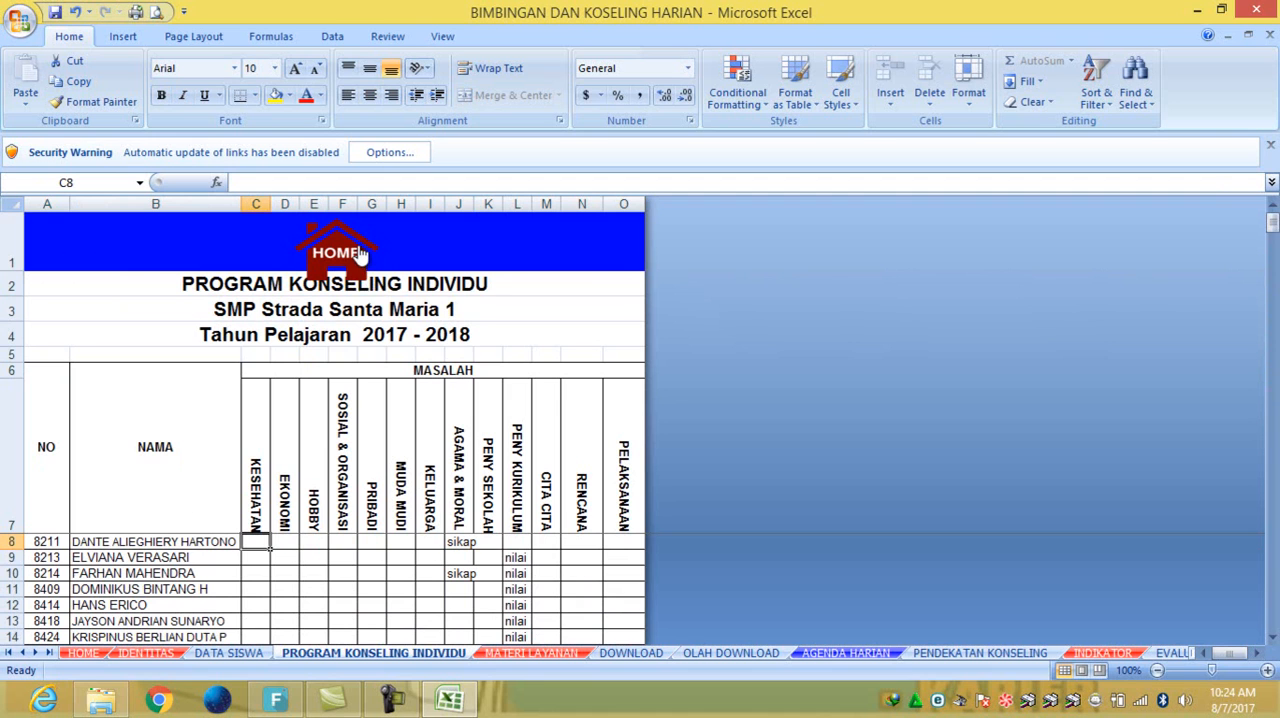
left_click_drag(12, 270, 6, 286)
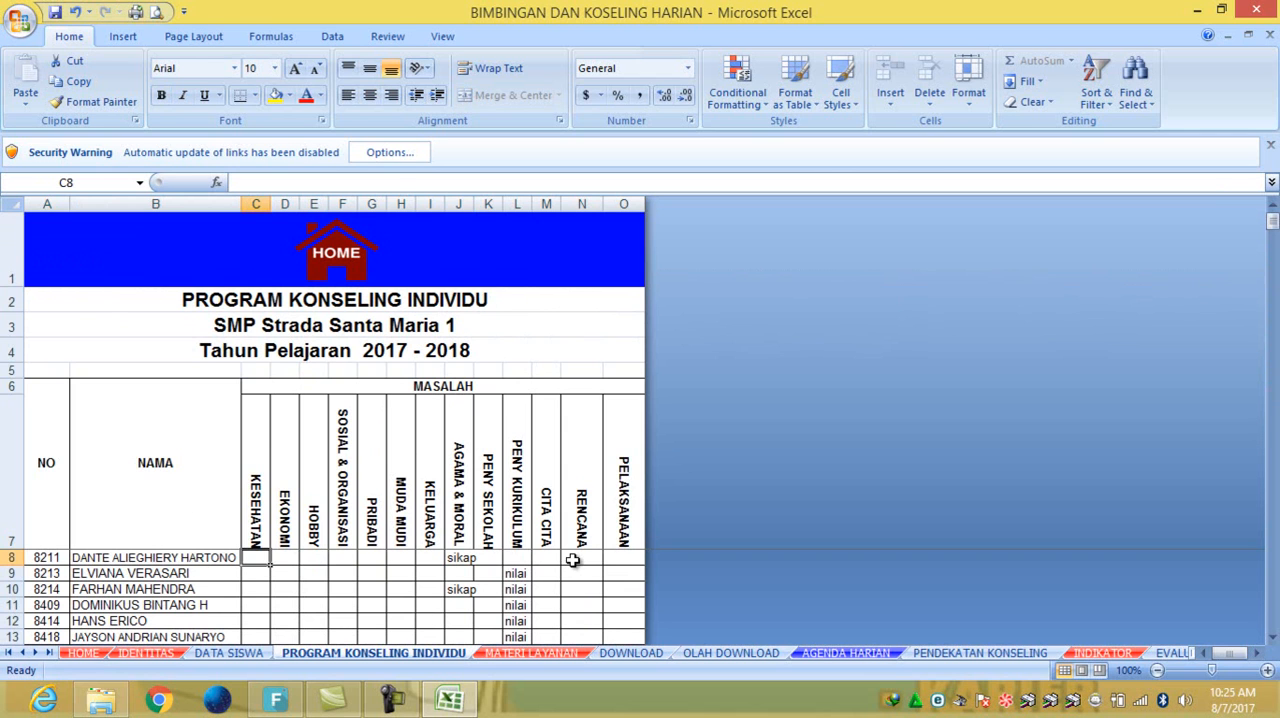
- Inspect the student name formula in B8, and go through the HOME sheet to AGENDA HARIAN
left_click(150, 561)
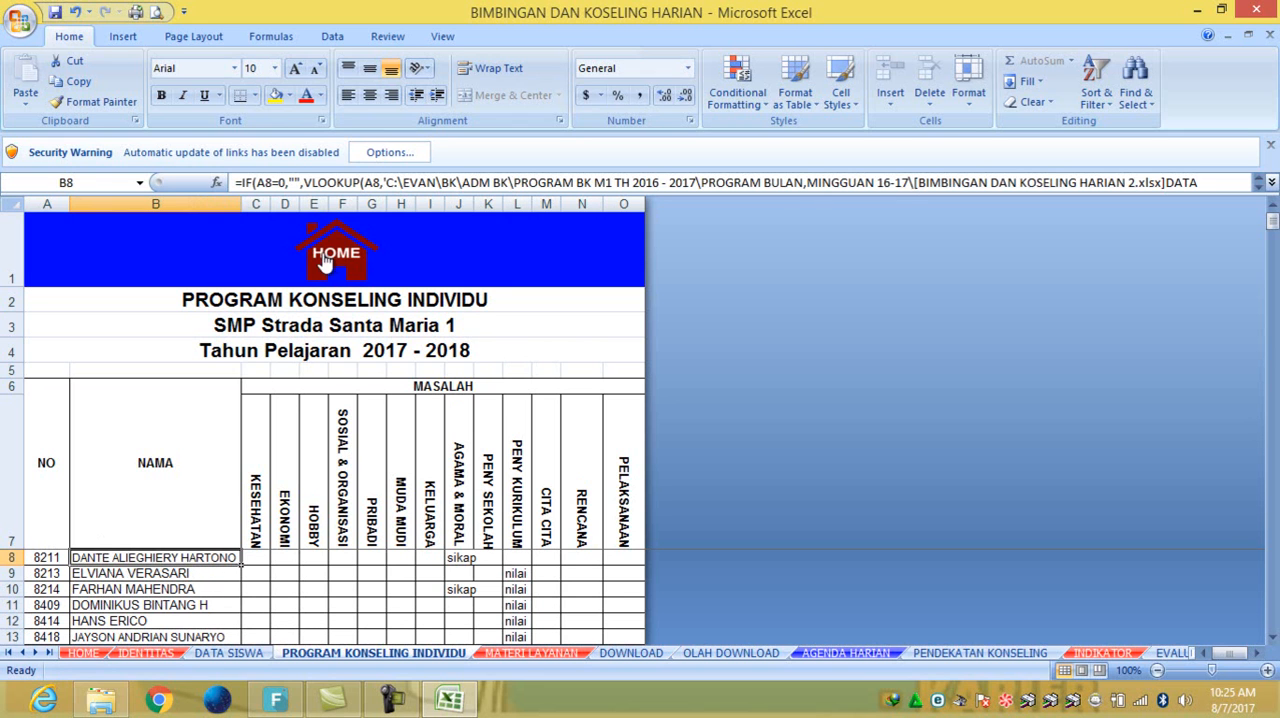
left_click(356, 250)
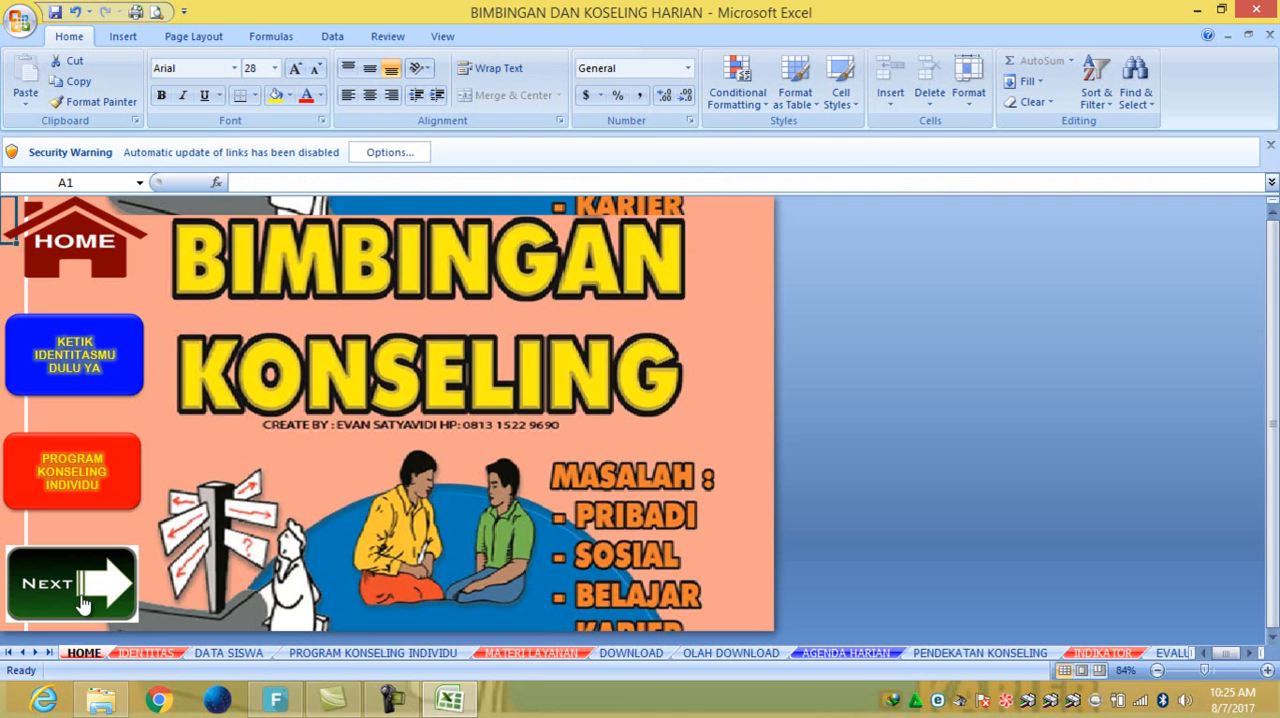
left_click(88, 603)
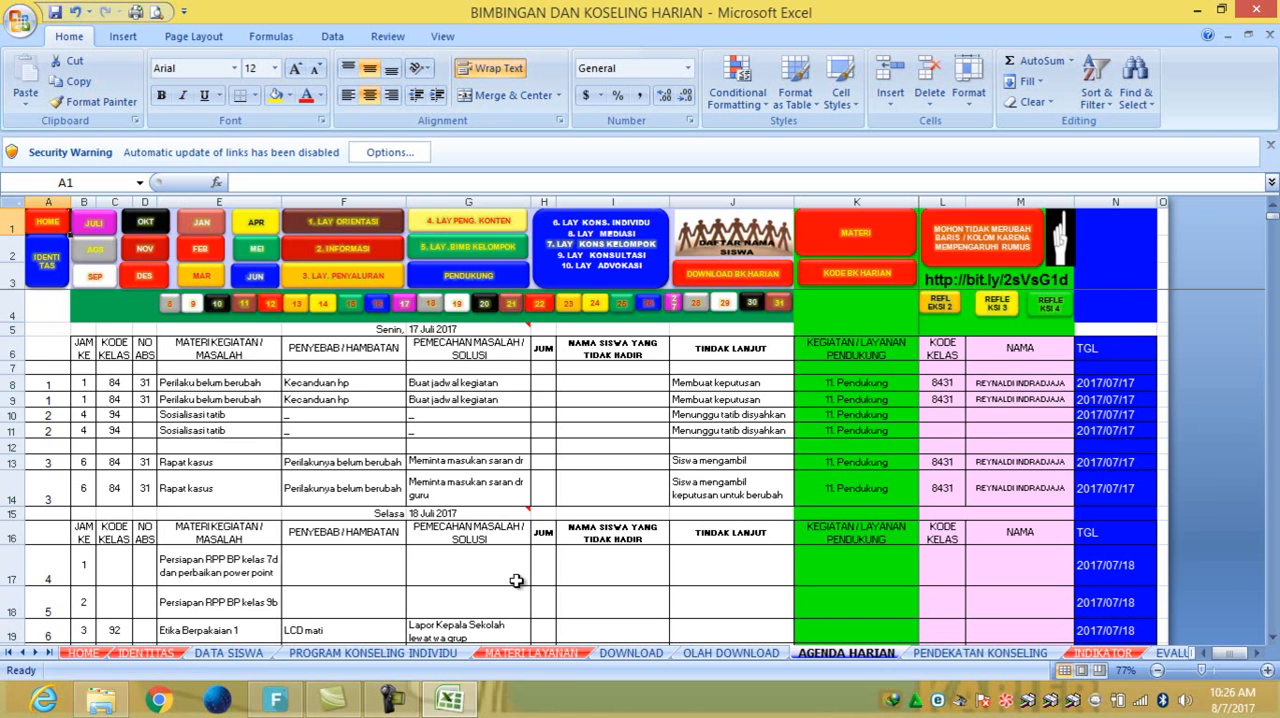
- Review the daily agenda entries from Senin, 17 Juli 2017 to Sabtu 22 Juli 2017, including the signature block
scroll(516, 581, "down", 5)
scroll(516, 581, "down", 3)
scroll(516, 581, "down", 8)
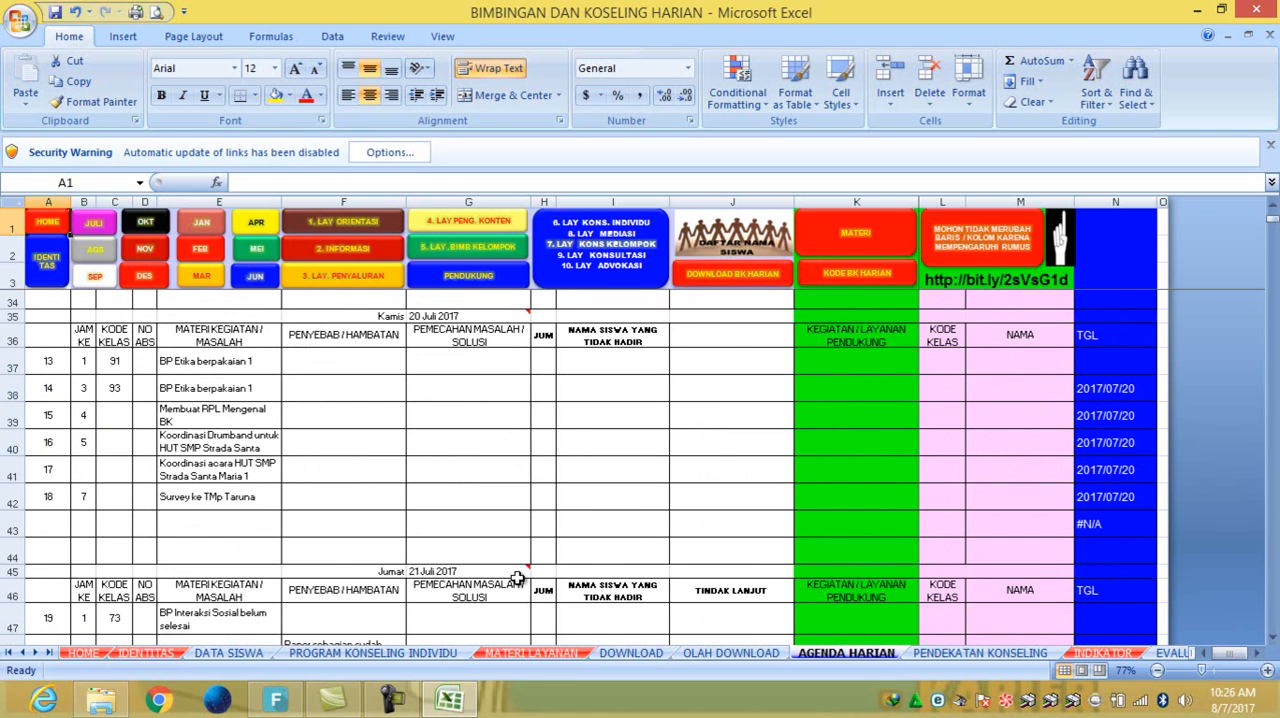
scroll(517, 578, "down", 5)
scroll(537, 493, "up", 4)
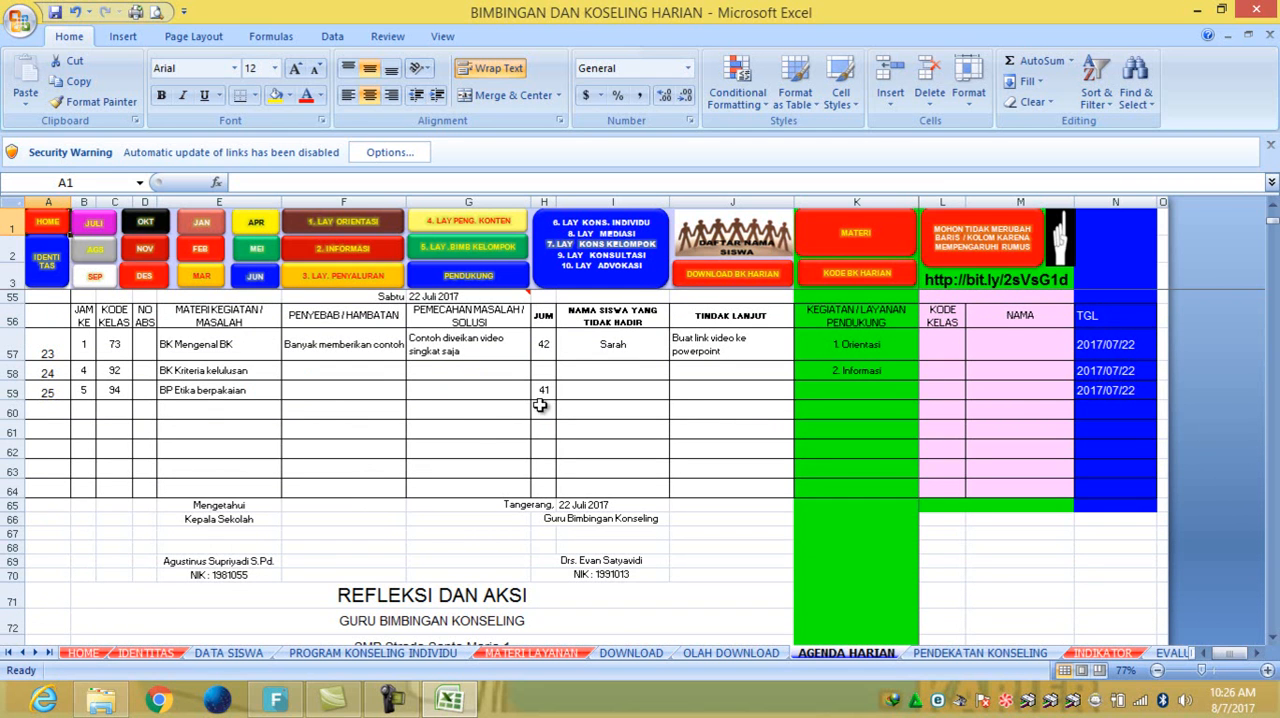
scroll(538, 405, "up", 6)
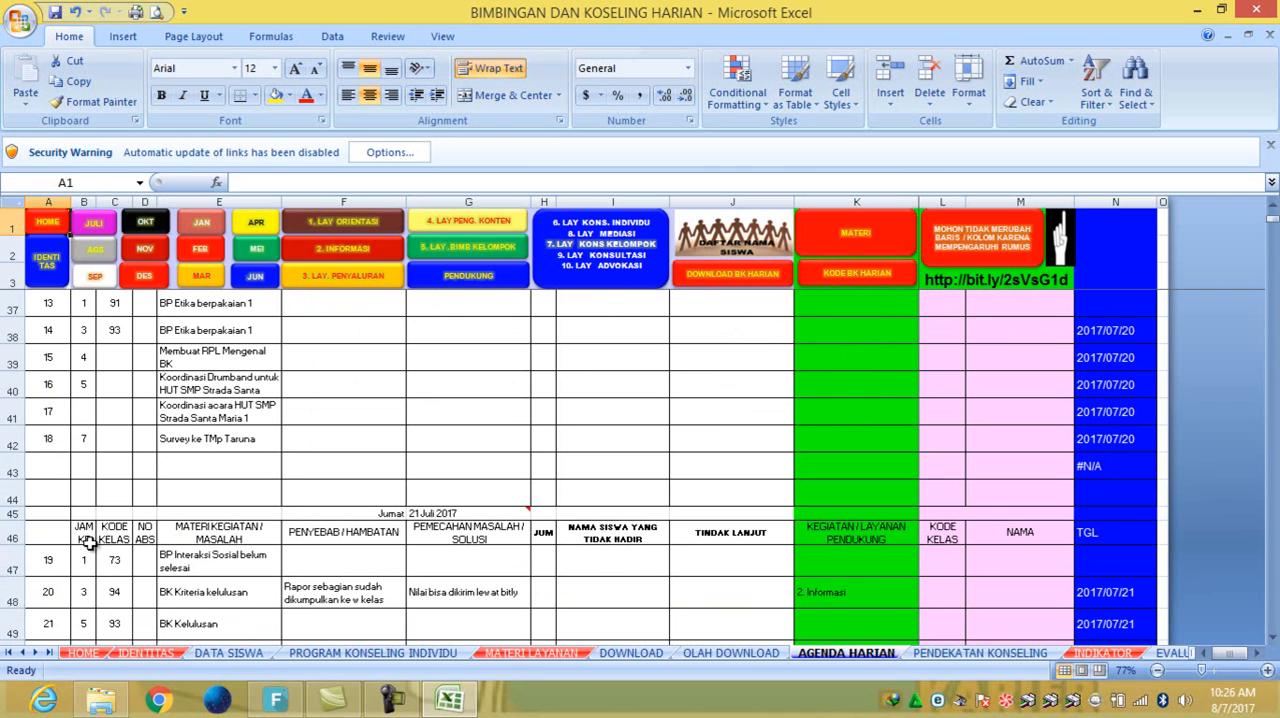
- Set B45:J70, covering the Jumat 21 Juli and Sabtu 22 Juli agenda with its signature block, as the print area
left_click_drag(86, 514, 711, 535)
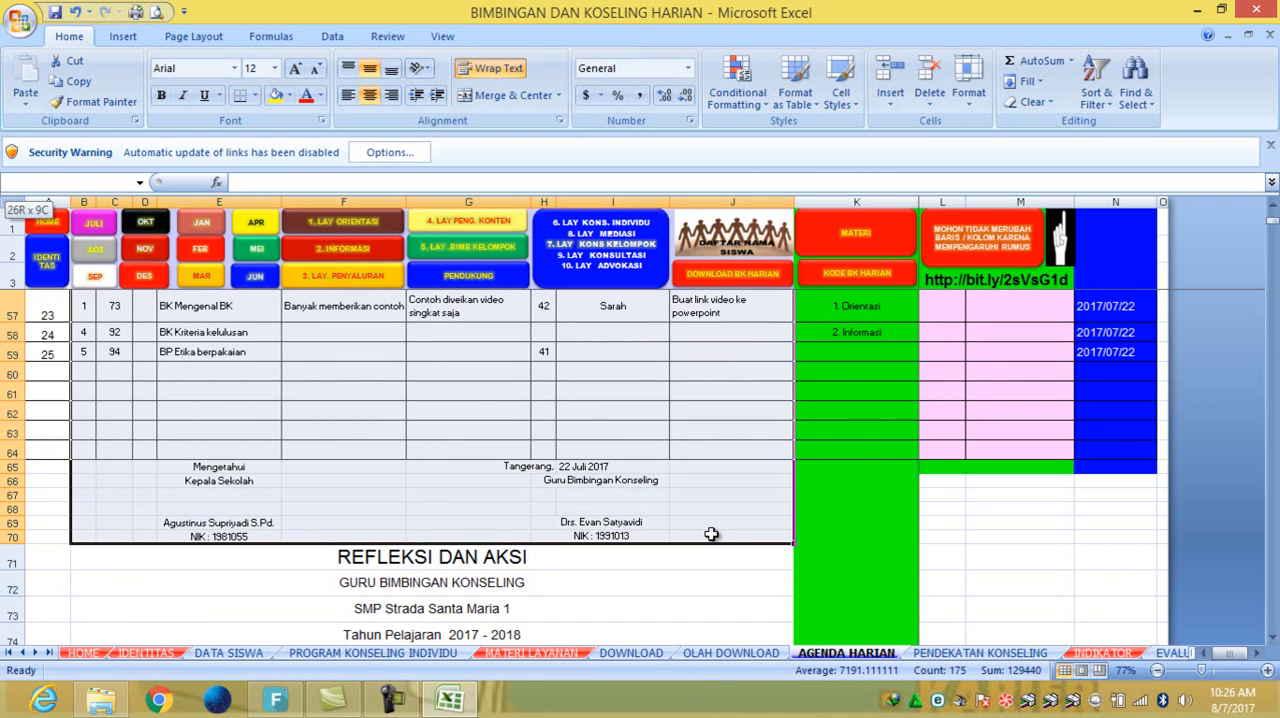
left_click_drag(711, 535, 711, 535)
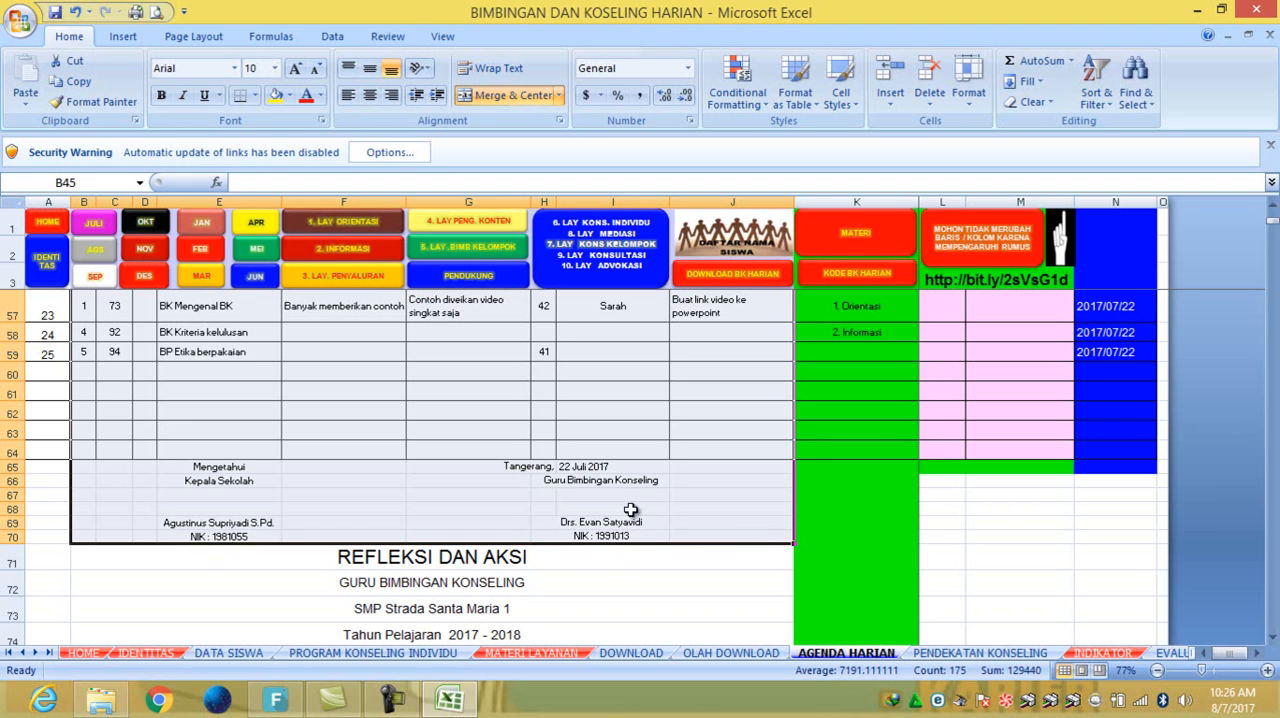
left_click(199, 38)
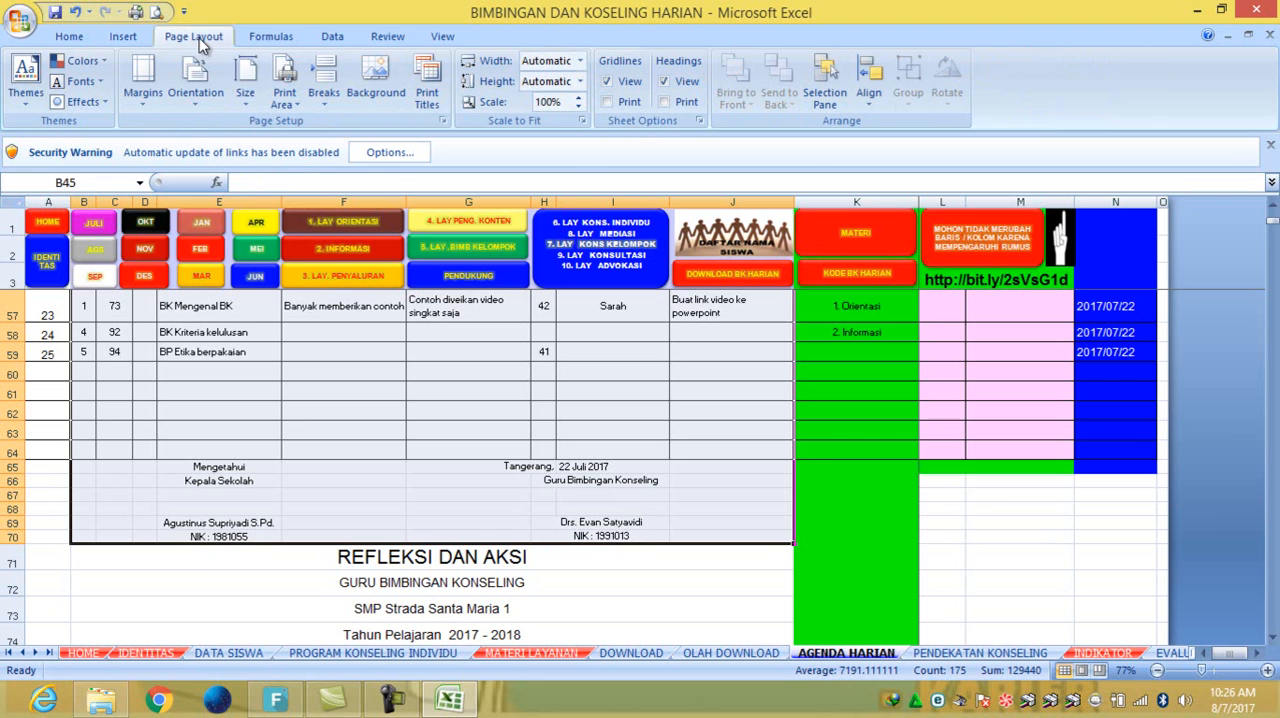
left_click(285, 68)
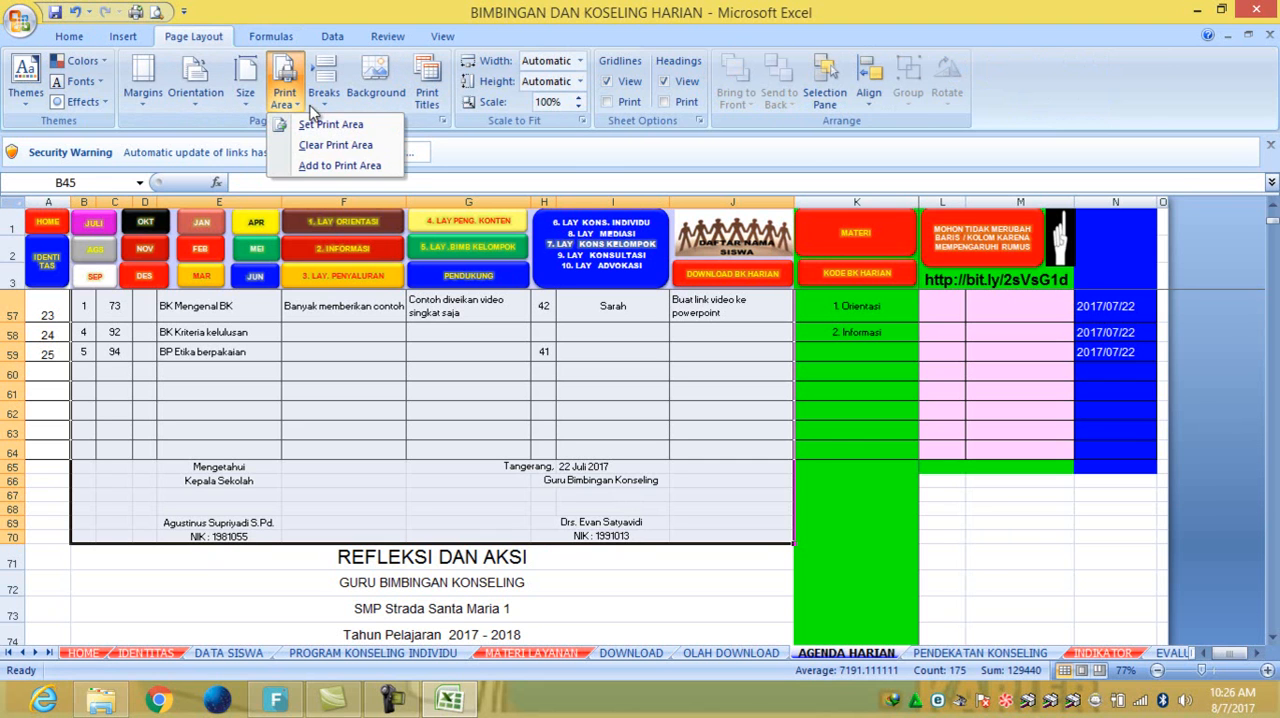
left_click(318, 126)
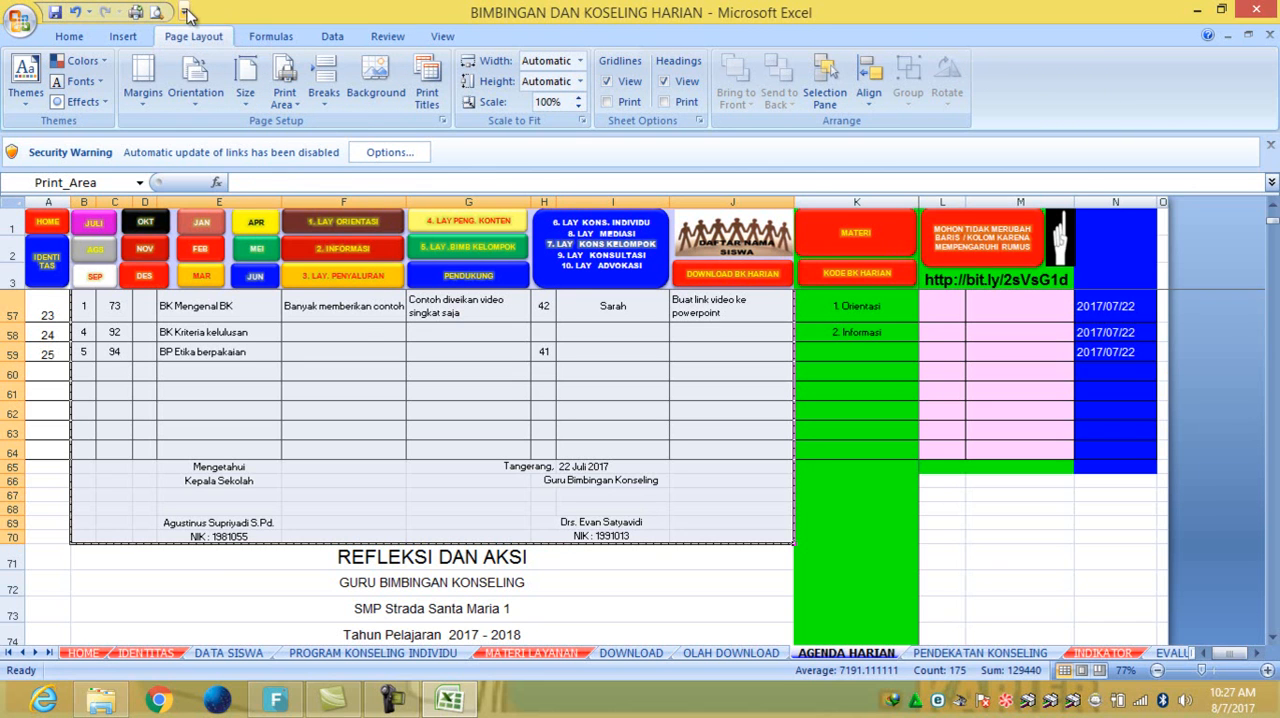
- Check the quick access options for Print Preview, preview the printed agenda page, and return to the sheet
left_click(185, 12)
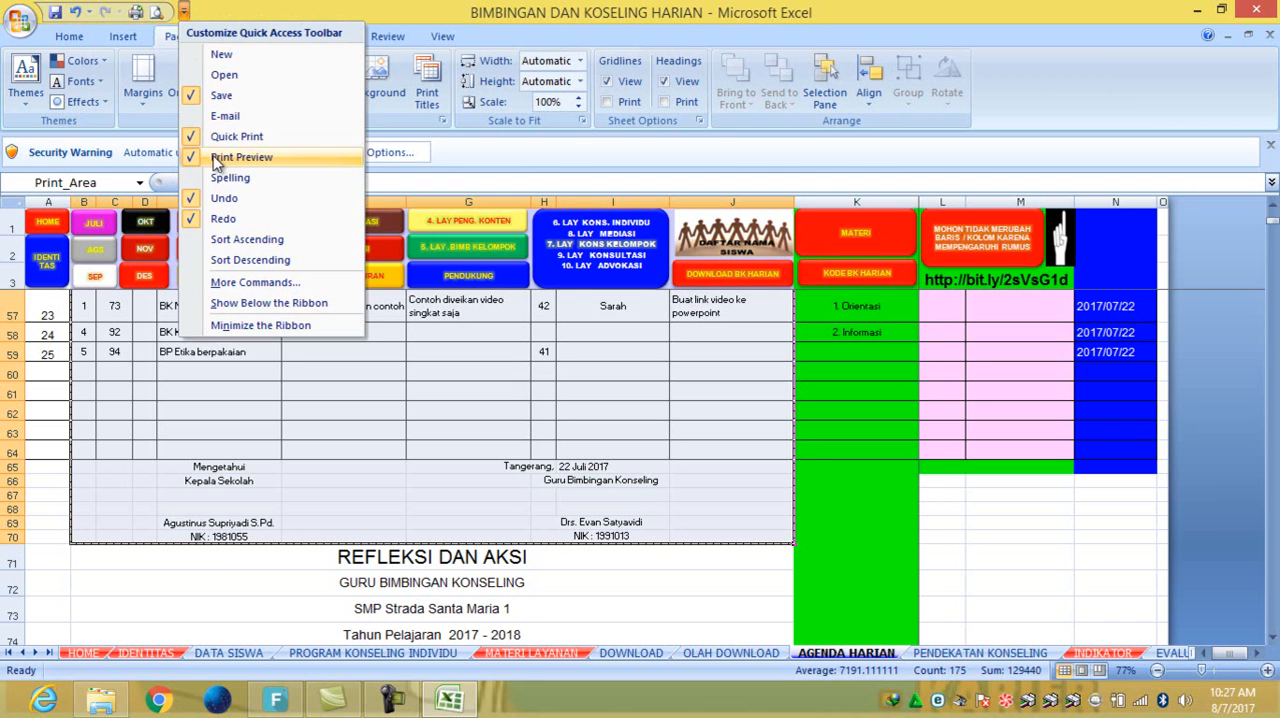
left_click(158, 14)
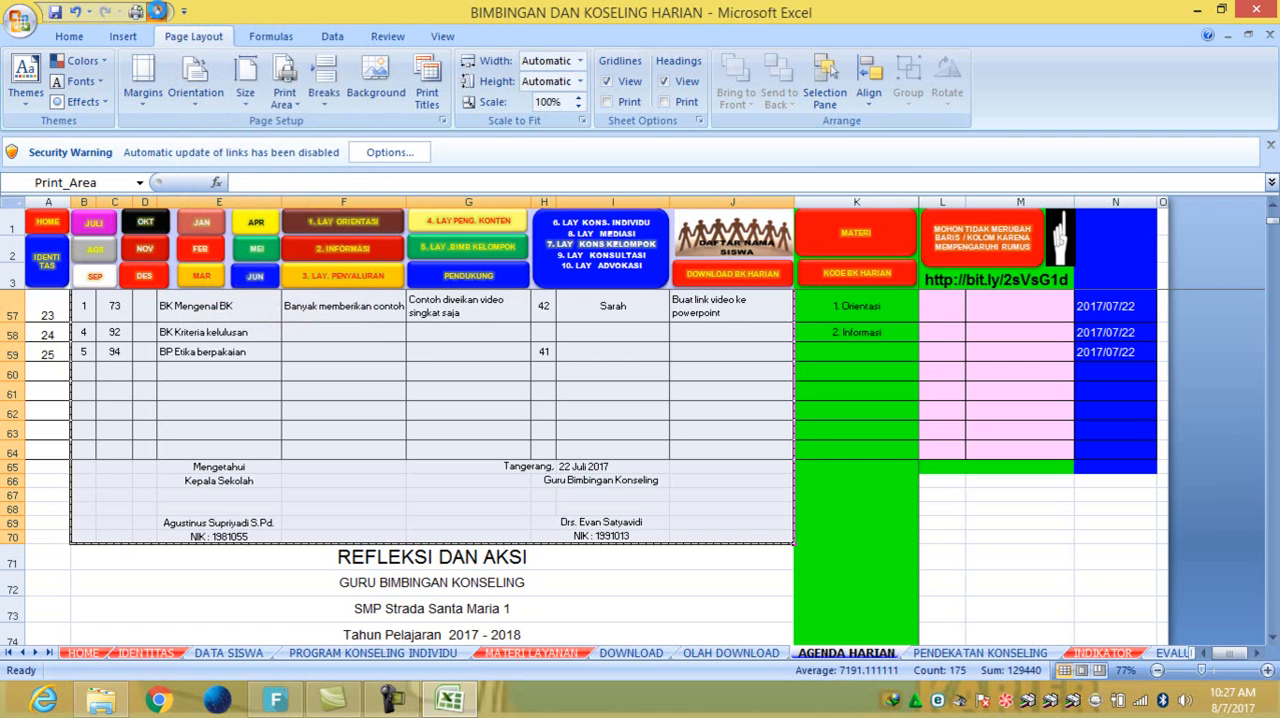
left_click(158, 12)
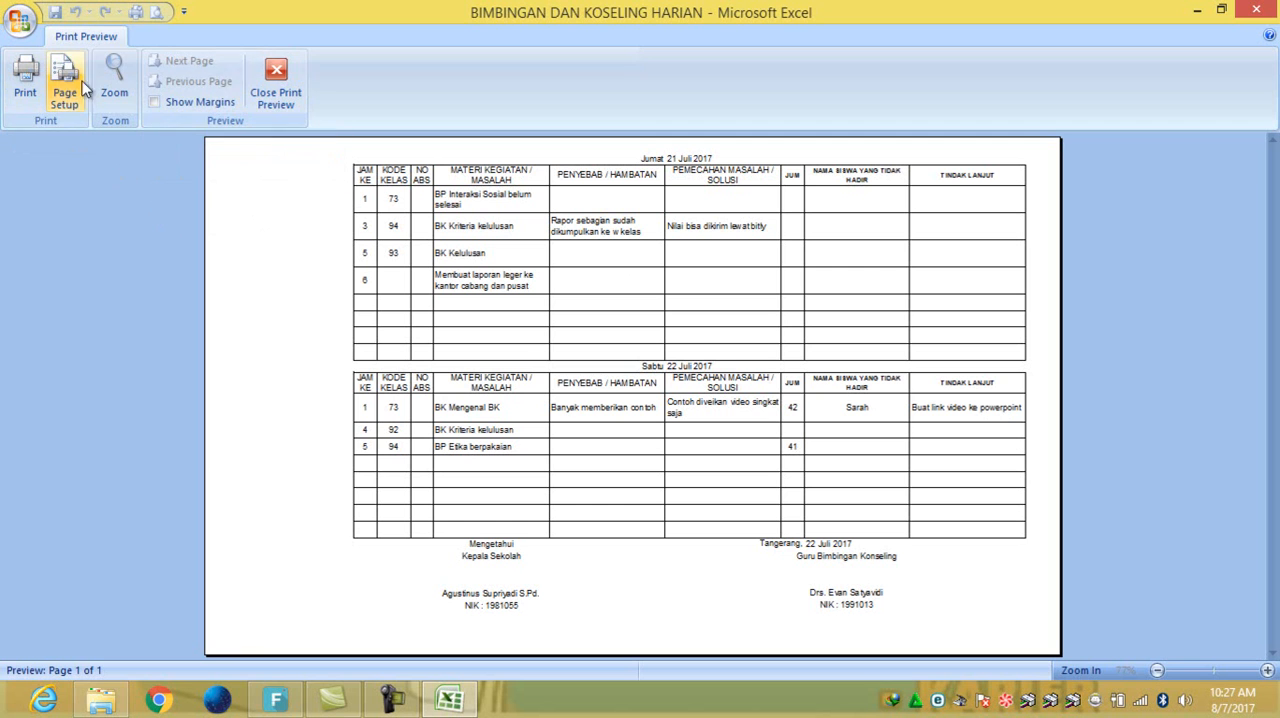
left_click(277, 74)
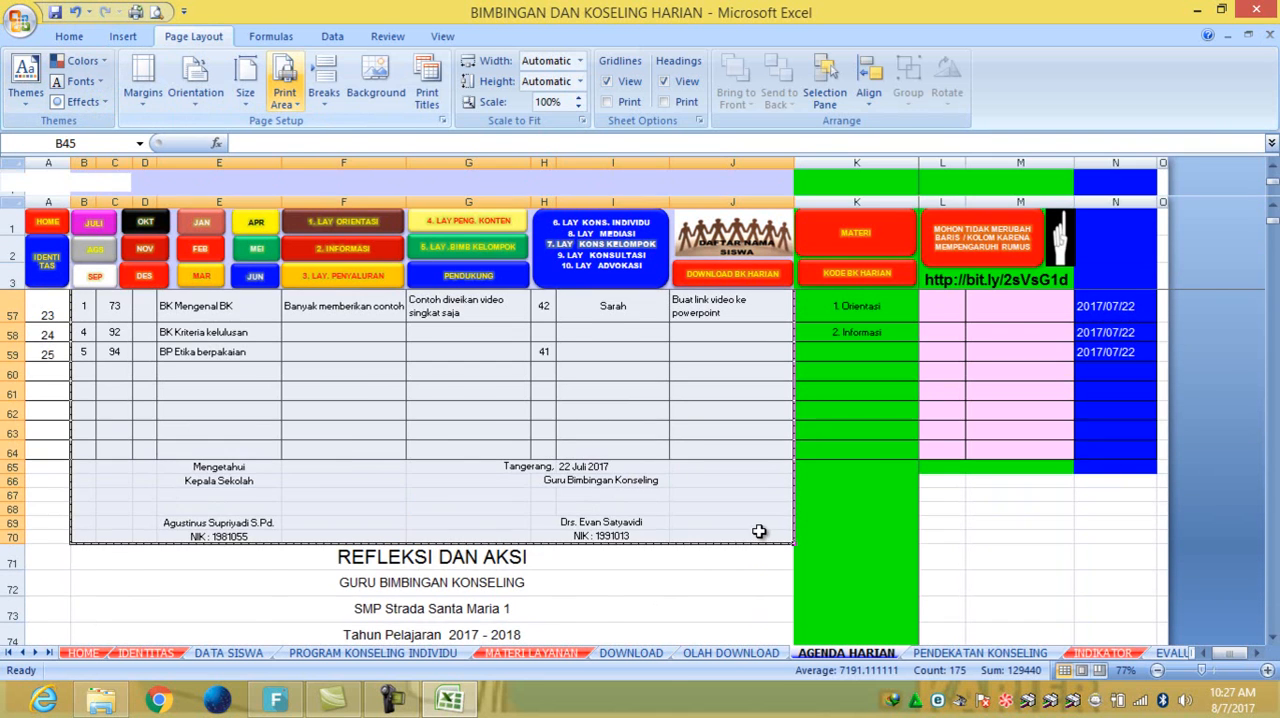
- Set the REFLEKSI DAN AKSI section with its signature block, B71:J90, as the print area
scroll(759, 531, "down", 4)
scroll(759, 531, "down", 7)
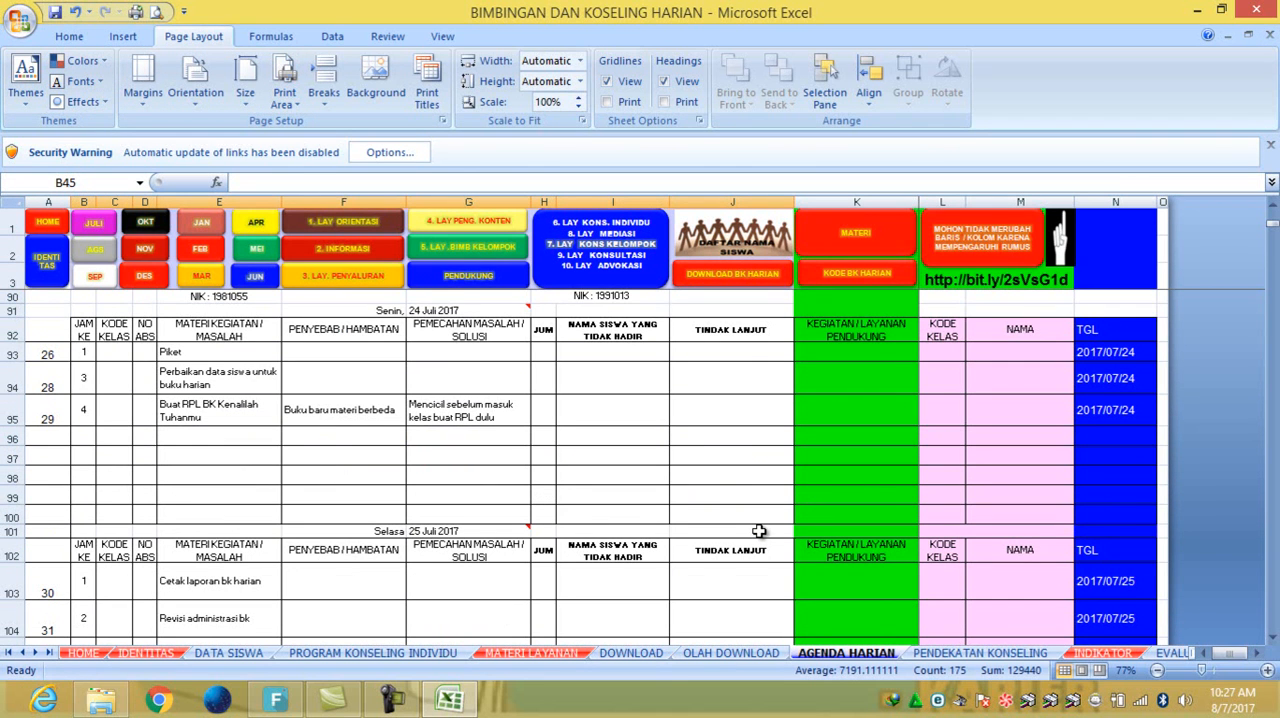
scroll(759, 531, "down", 1)
scroll(756, 525, "up", 5)
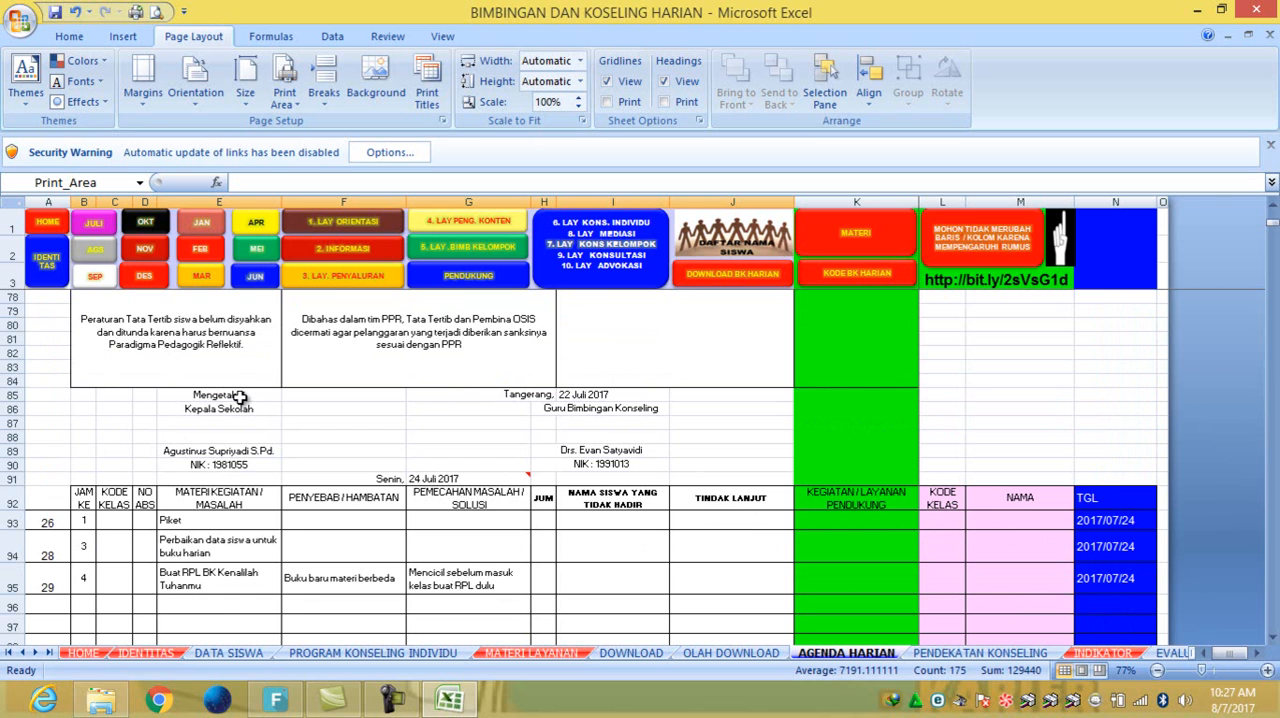
scroll(240, 397, "up", 3)
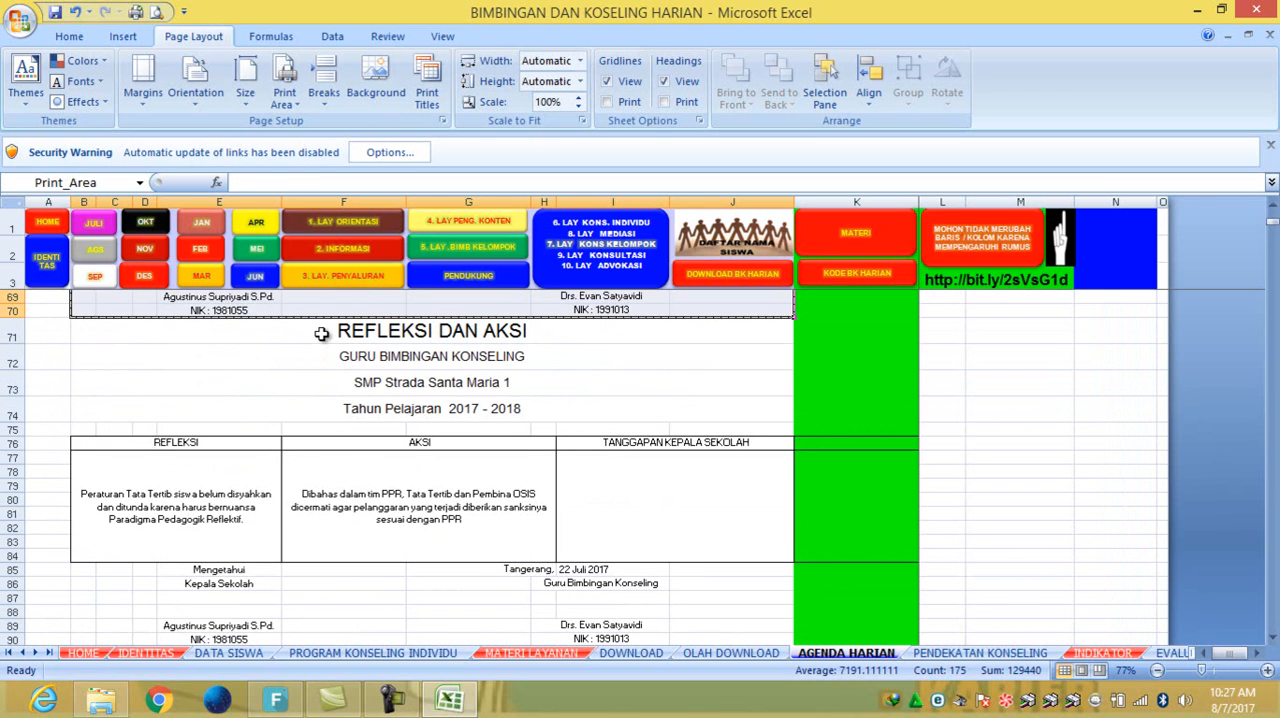
left_click(321, 334)
left_click_drag(321, 338, 307, 445)
left_click(285, 92)
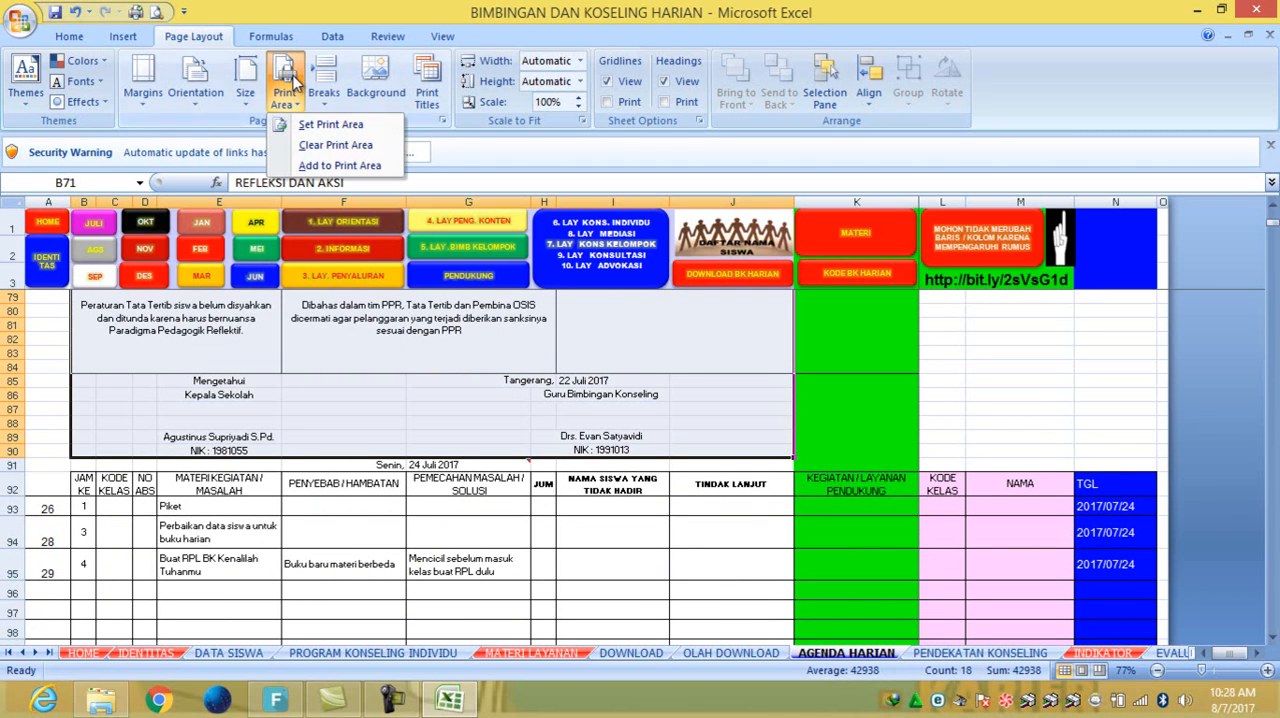
left_click(320, 125)
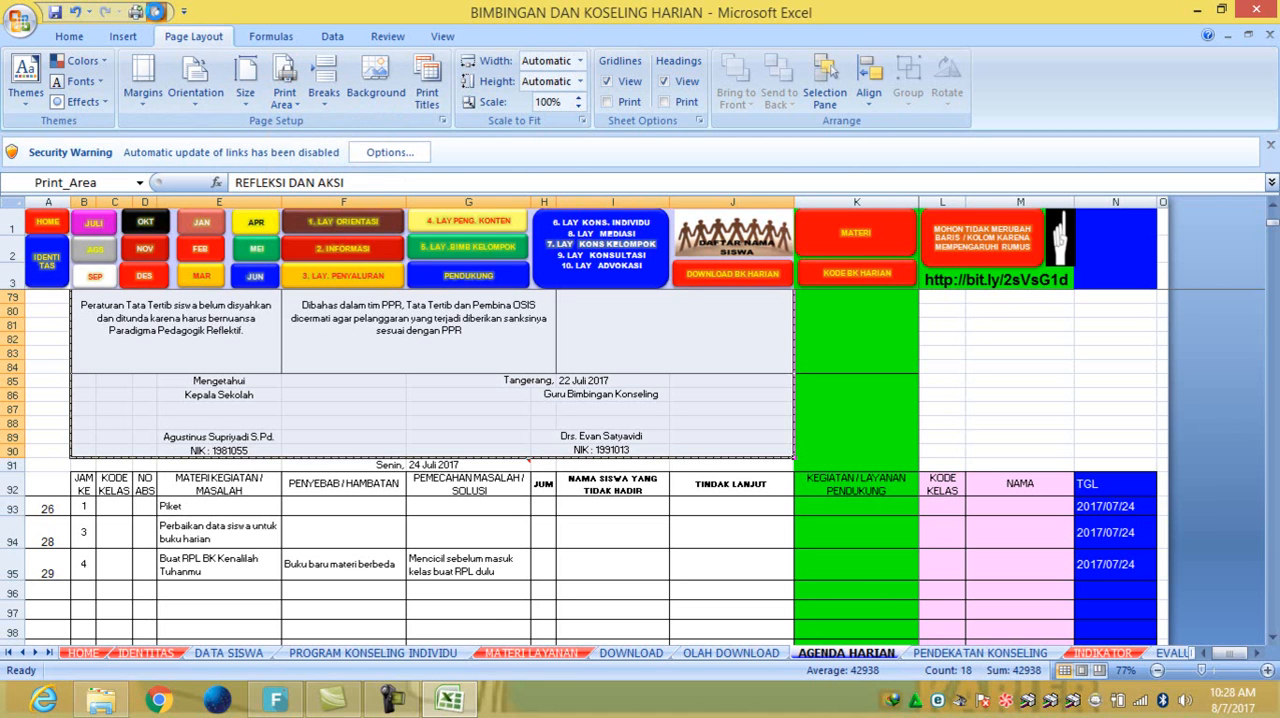
- Preview the printed REFLEKSI DAN AKSI page, and return to the Kamis 20 Juli 2017 agenda entries
left_click(155, 11)
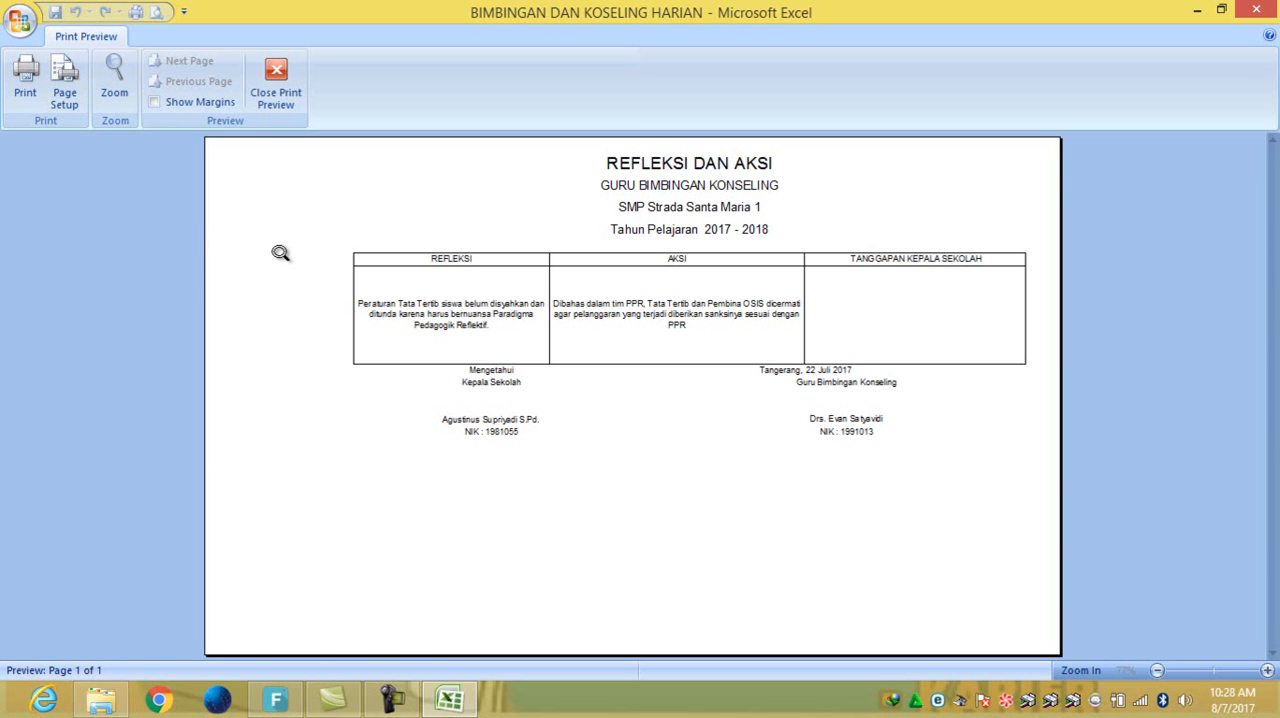
left_click(272, 80)
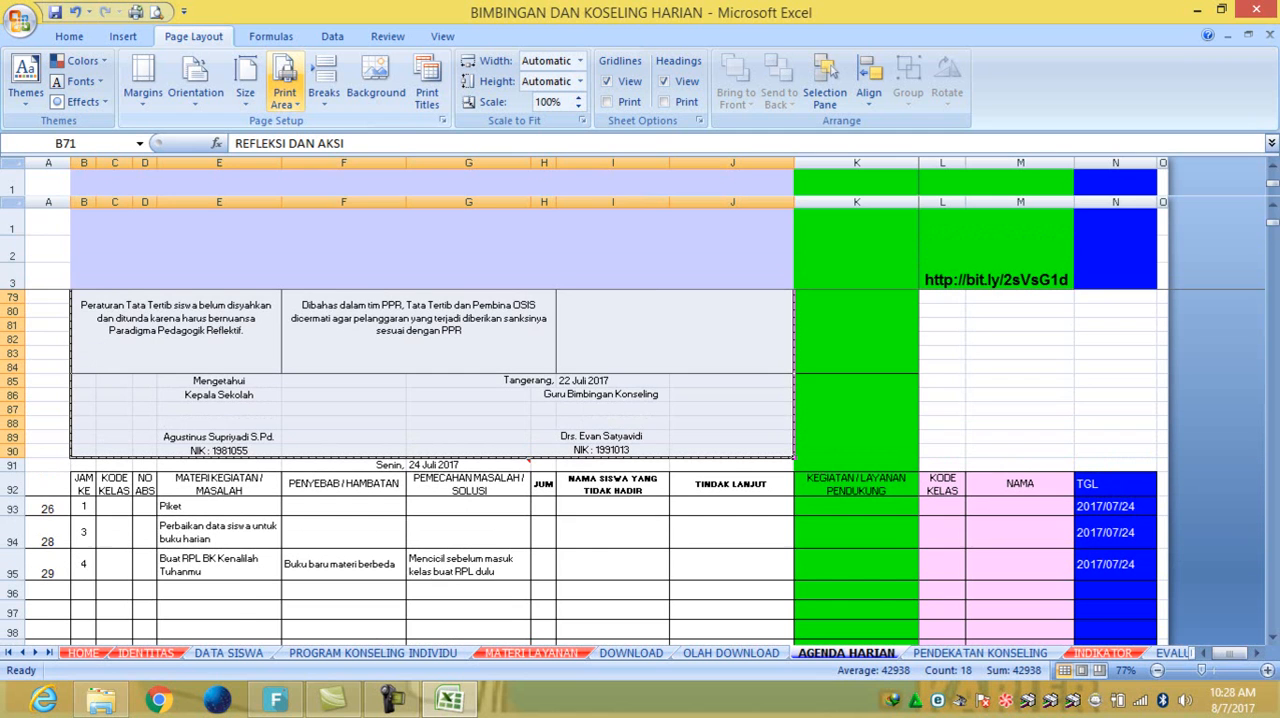
scroll(127, 395, "up", 16)
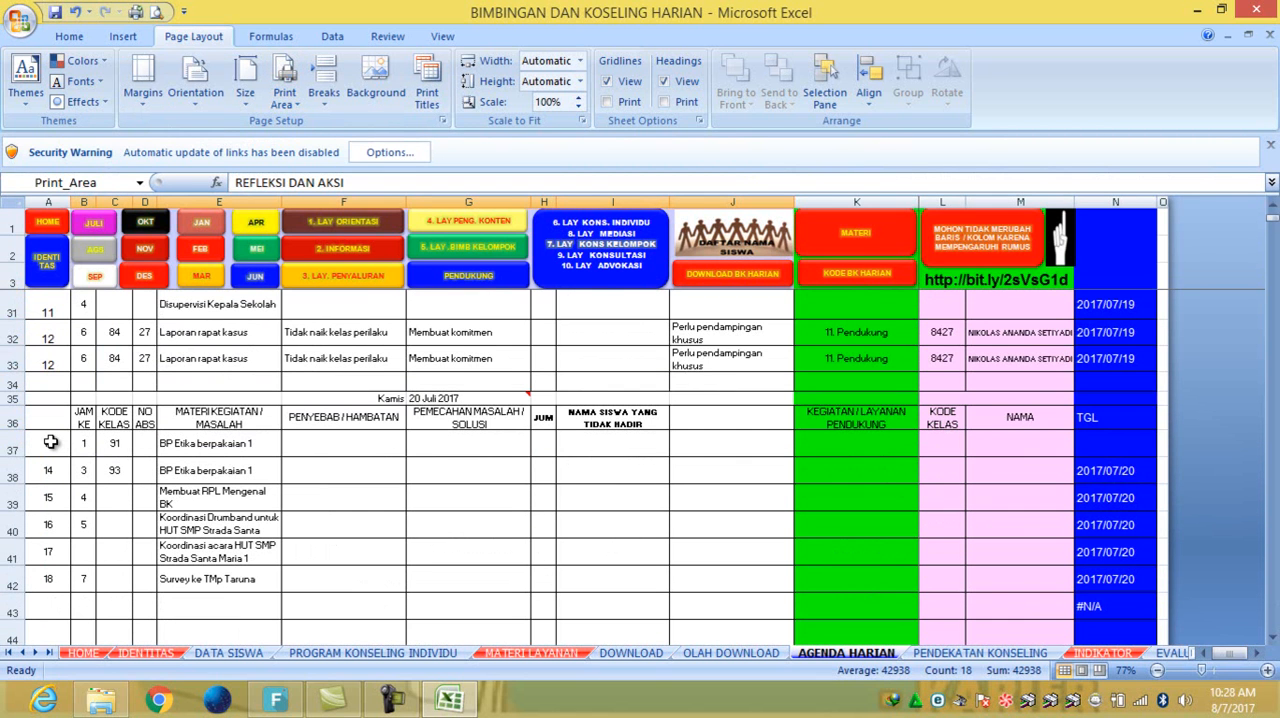
- Switch to the Nightly web browser with the Google start page and cancel the openh264 file download
left_click(220, 706)
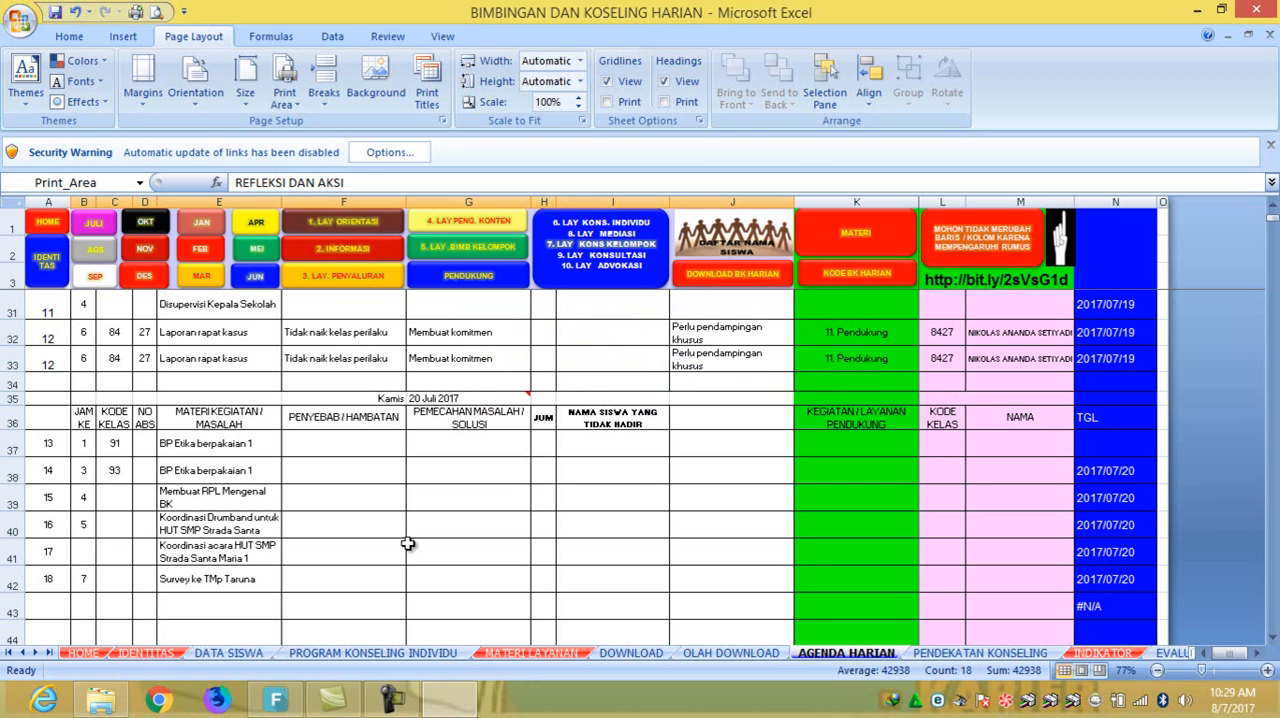
left_click(226, 708)
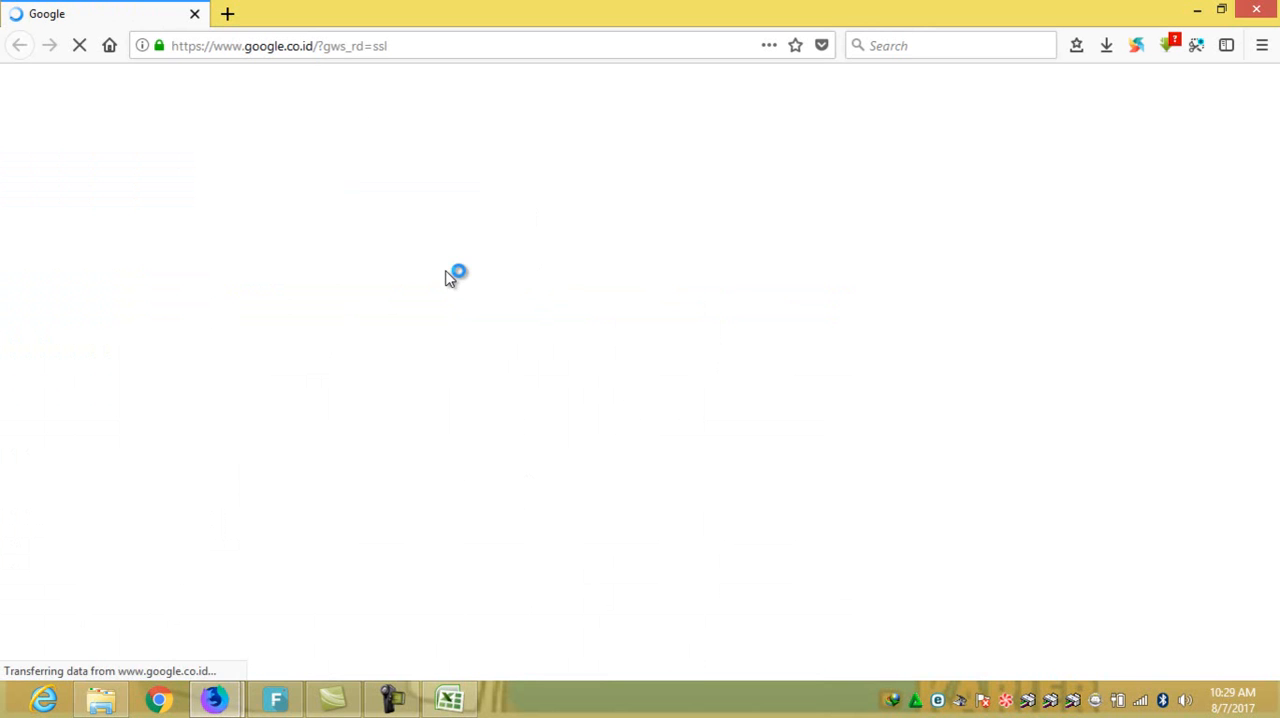
left_click(437, 383)
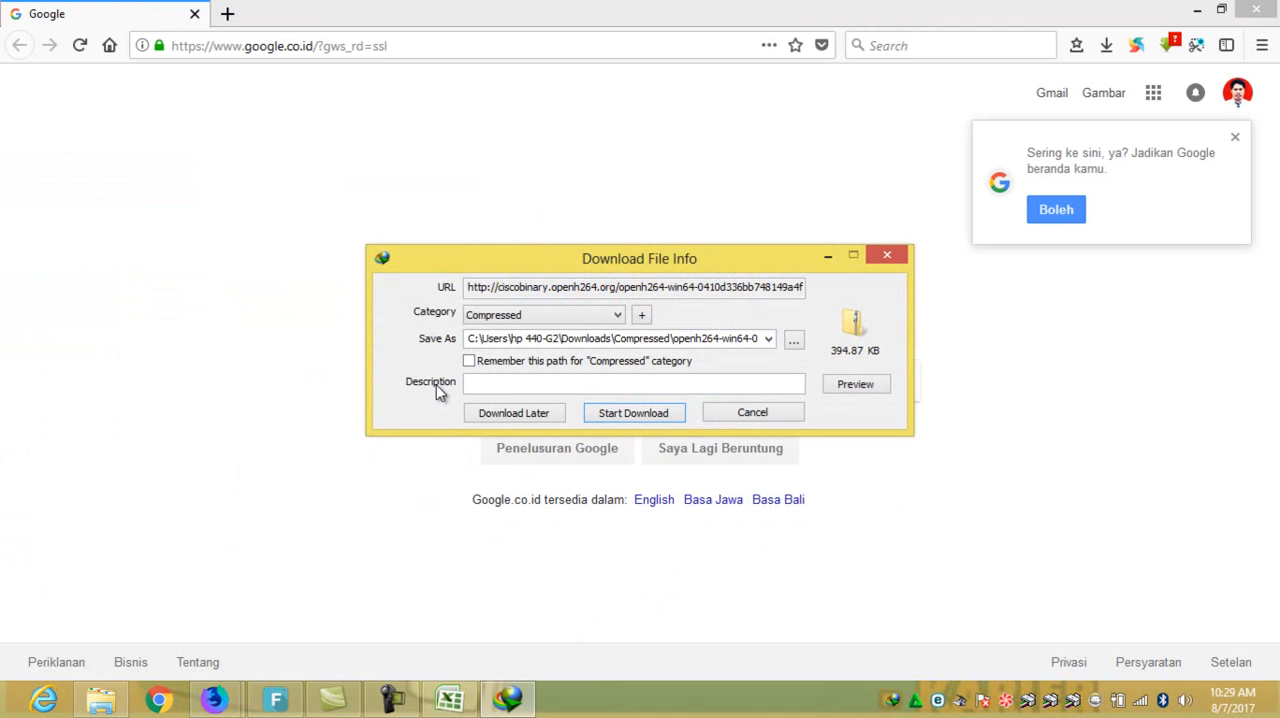
left_click(781, 404)
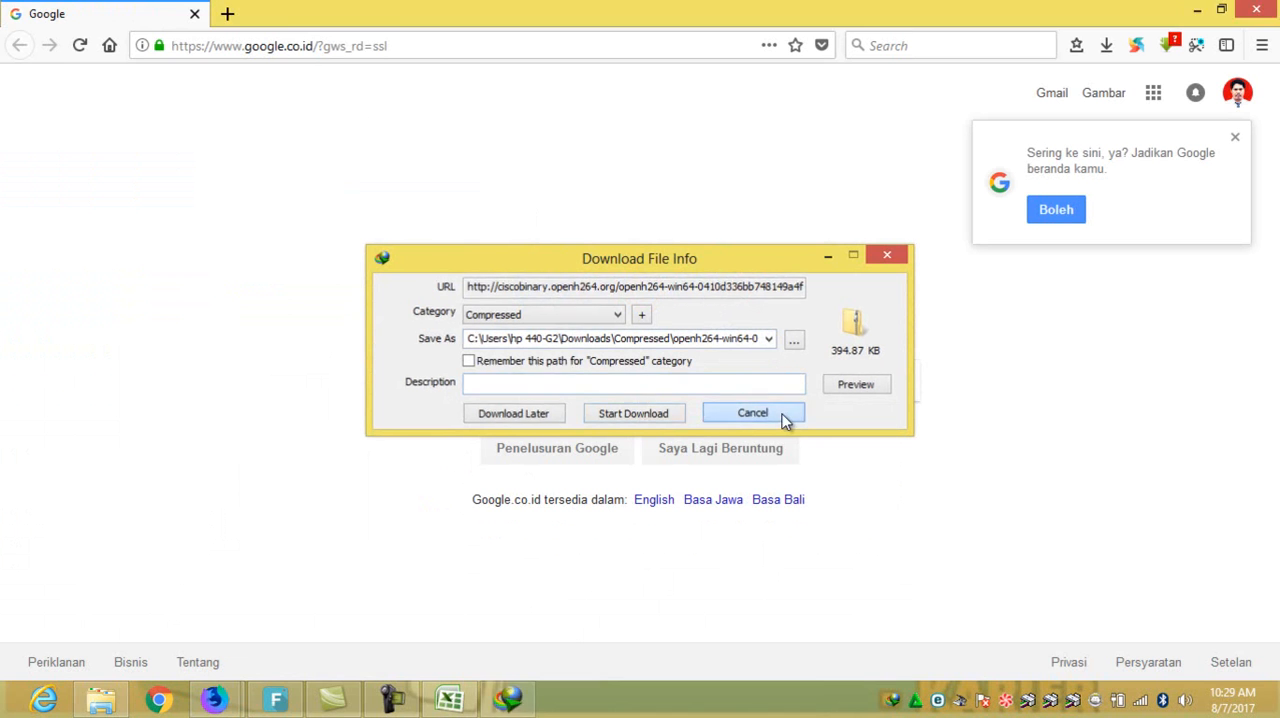
- Search Google for "google formulir indonesia" and open the BK HARIAN form in Google Formulir
left_click(690, 430)
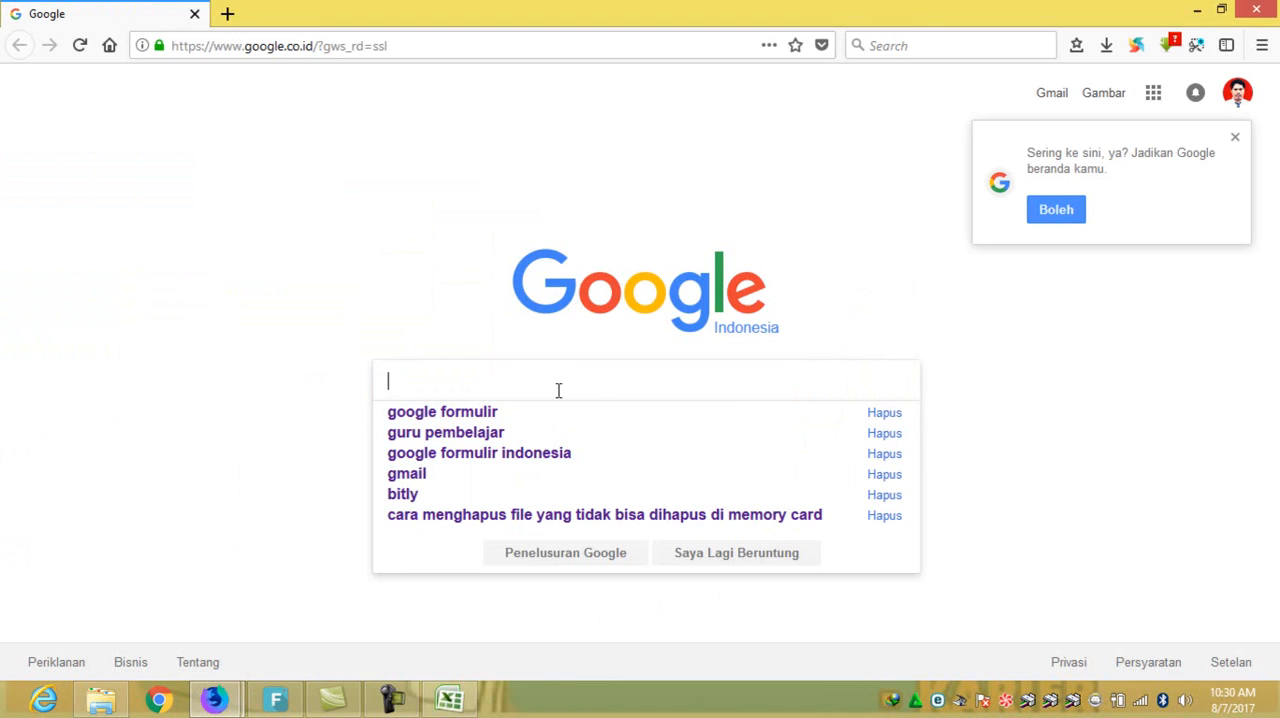
left_click(519, 456)
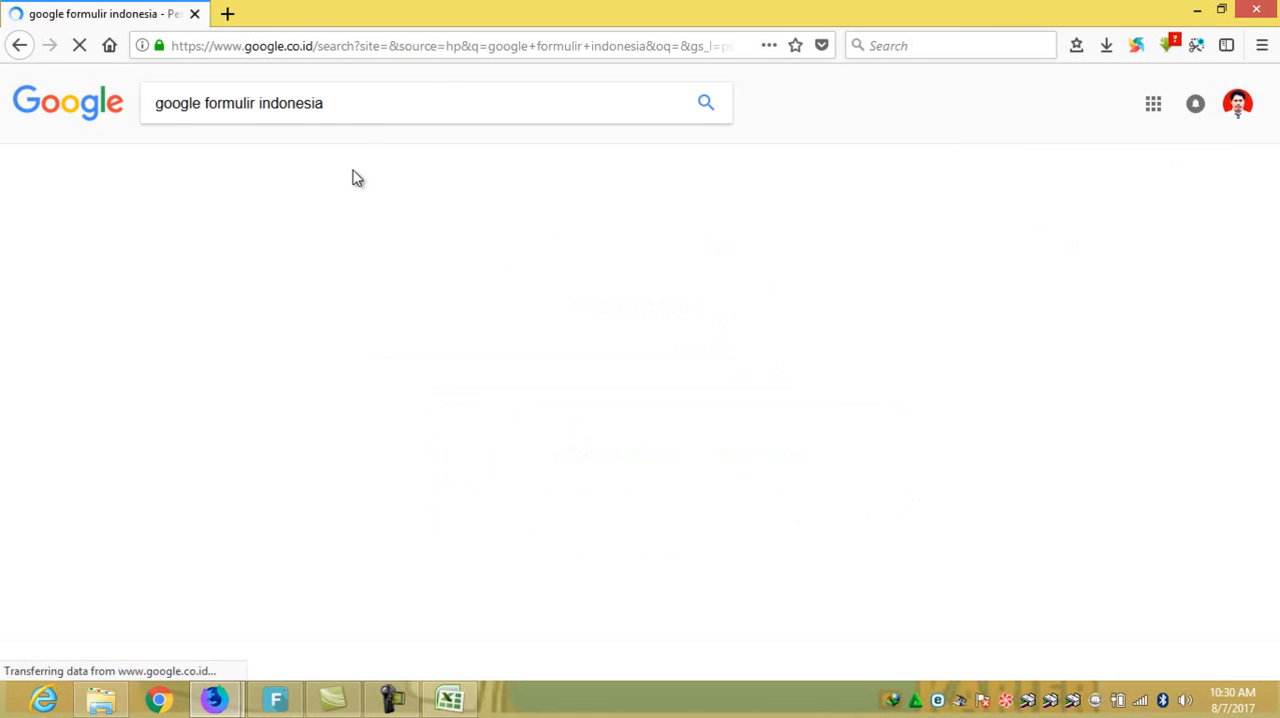
left_click(338, 242)
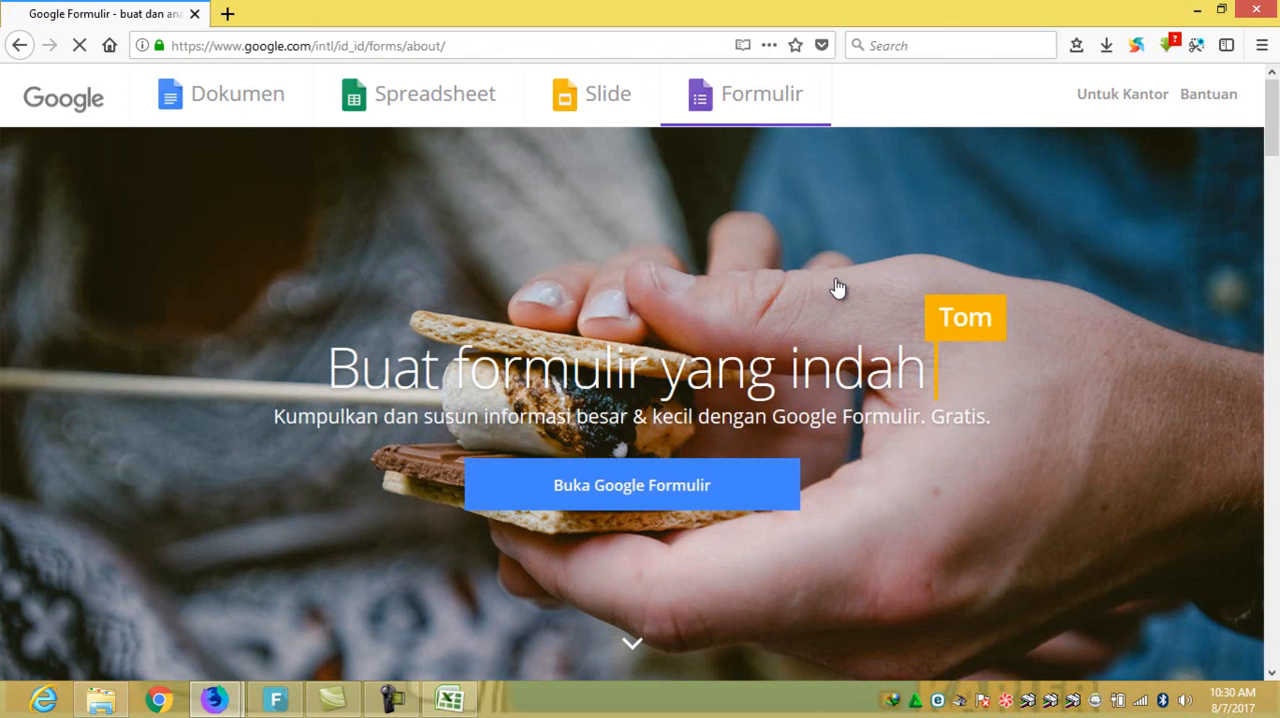
left_click(644, 489)
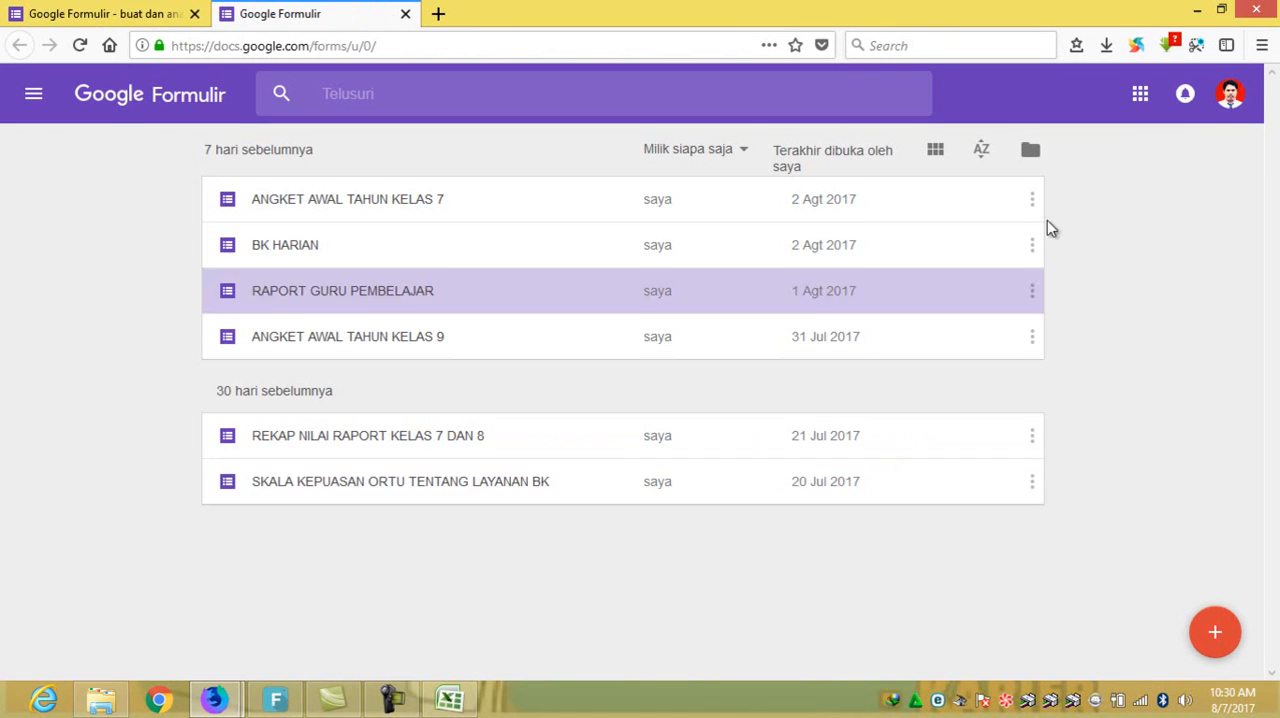
left_click(307, 256)
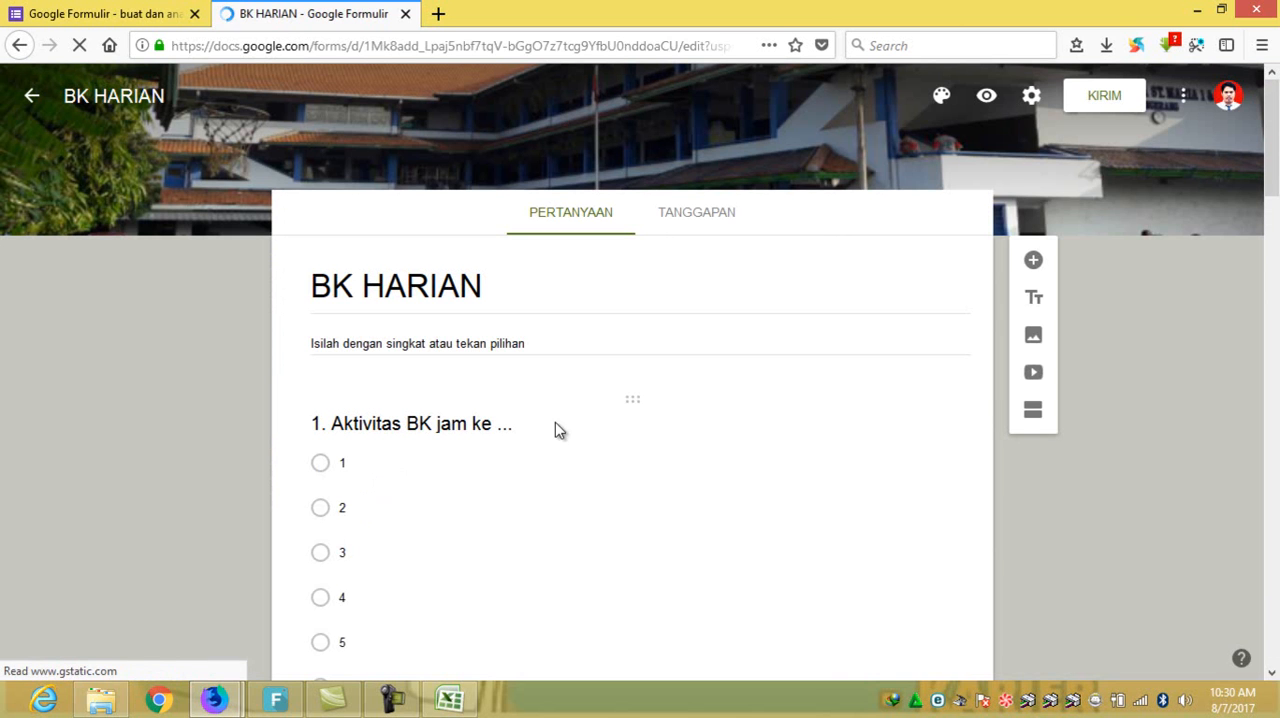
- Examine the ten BK HARIAN form questions and their answer options, from Aktivitas BK jam ke to Kegiatan Layanan
scroll(563, 414, "down", 2)
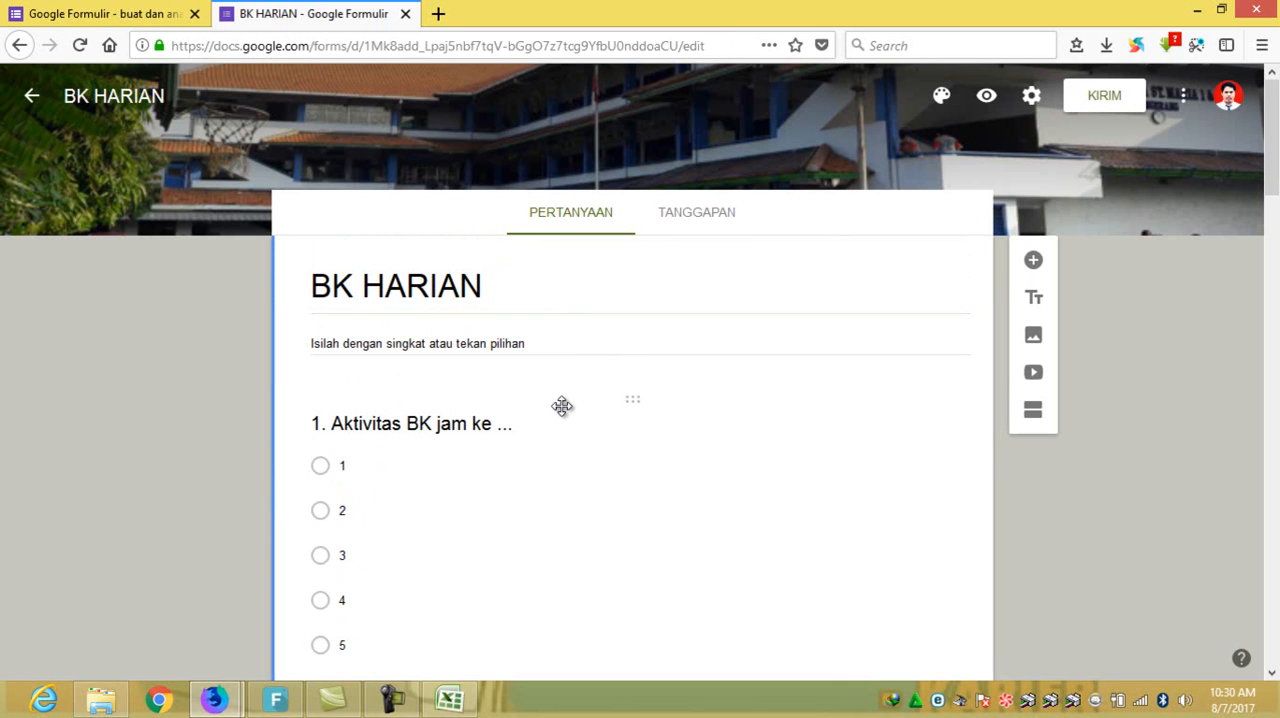
scroll(453, 428, "down", 3)
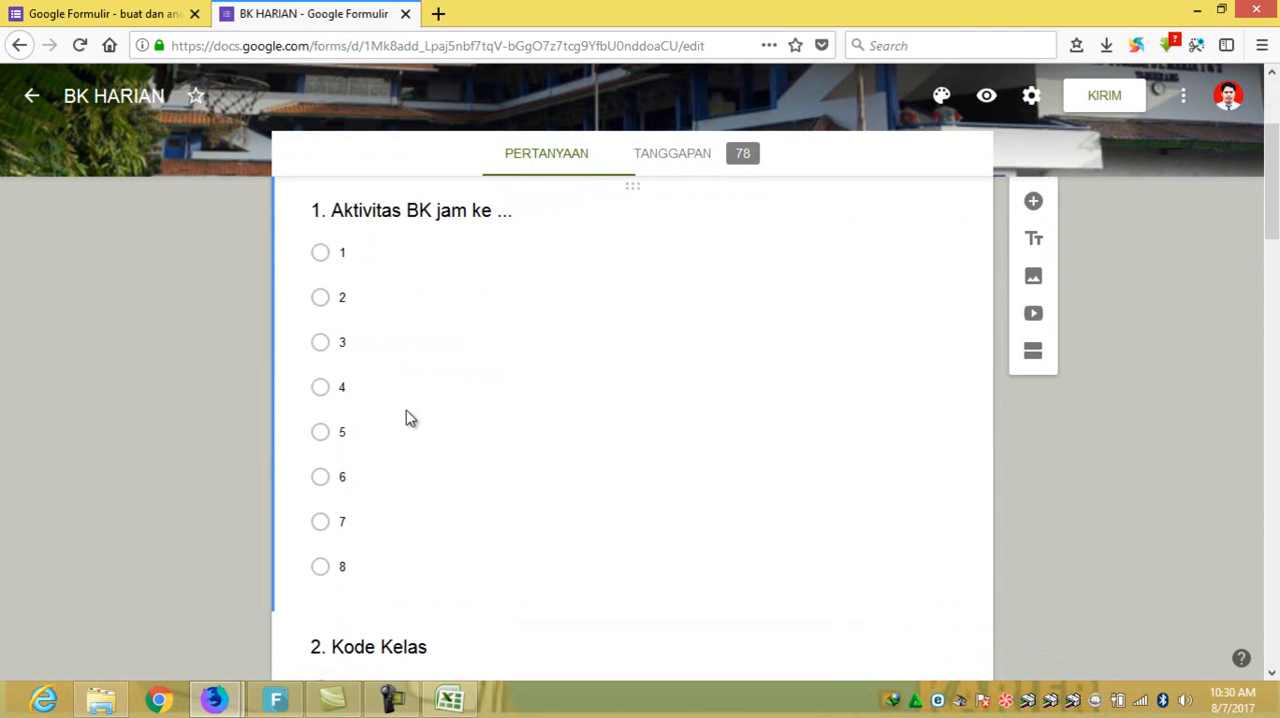
scroll(410, 432, "down", 3)
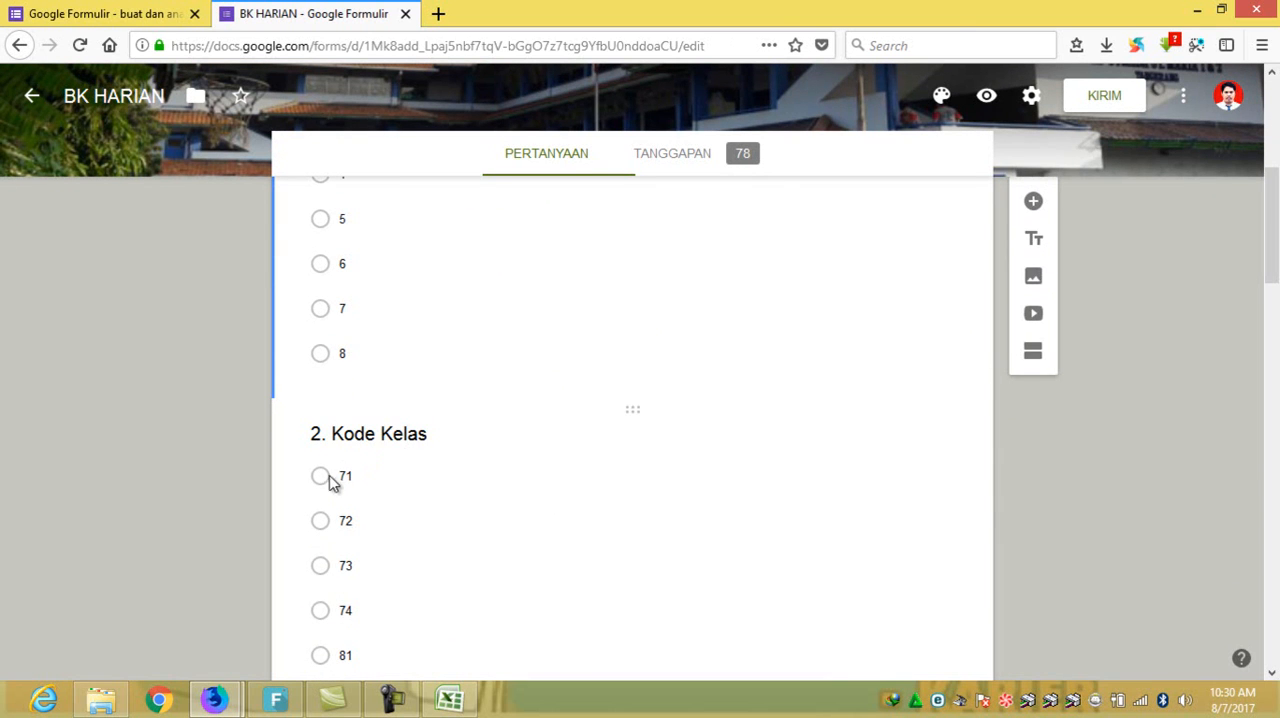
scroll(386, 537, "down", 7)
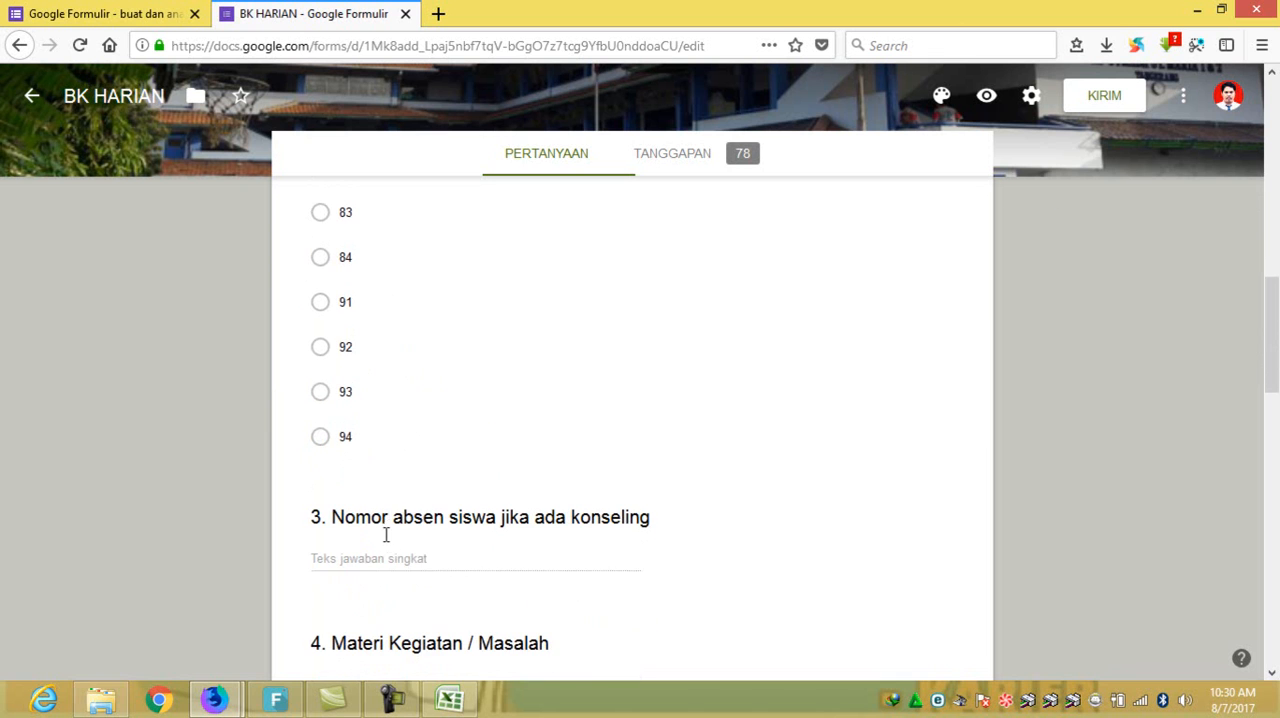
scroll(484, 375, "down", 3)
scroll(455, 320, "up", 4)
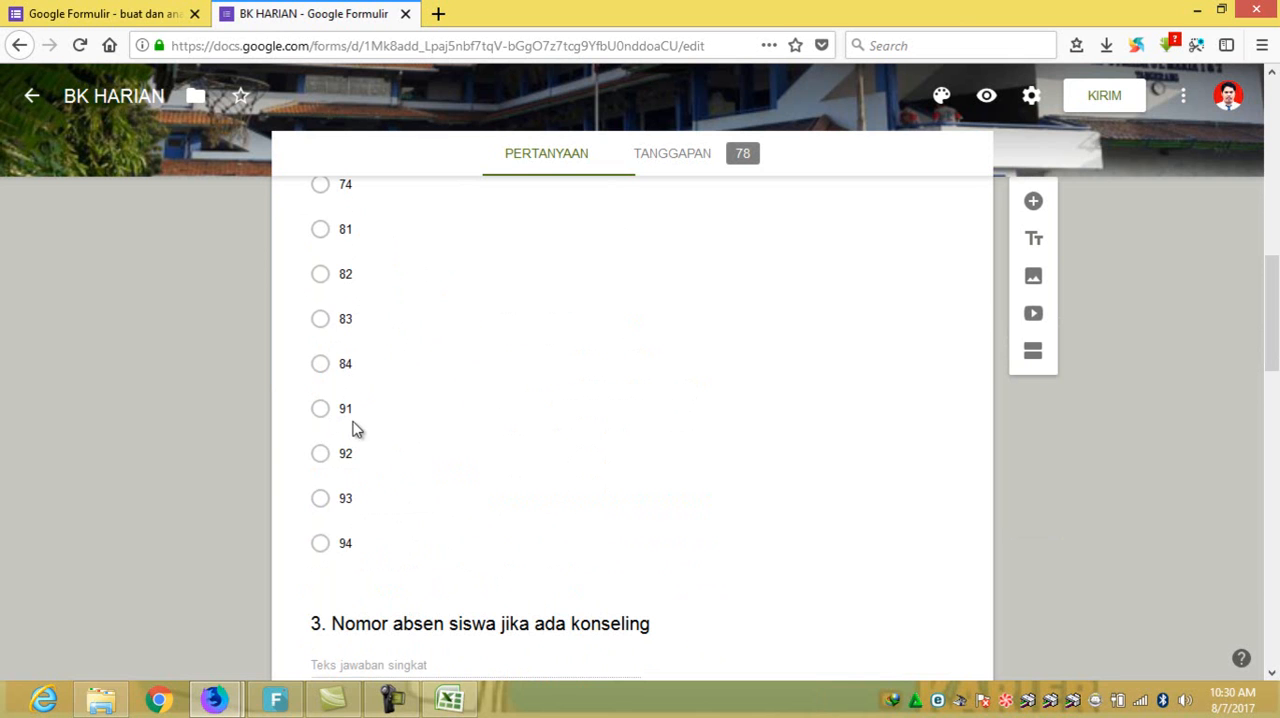
scroll(376, 415, "up", 2)
scroll(376, 415, "up", 1)
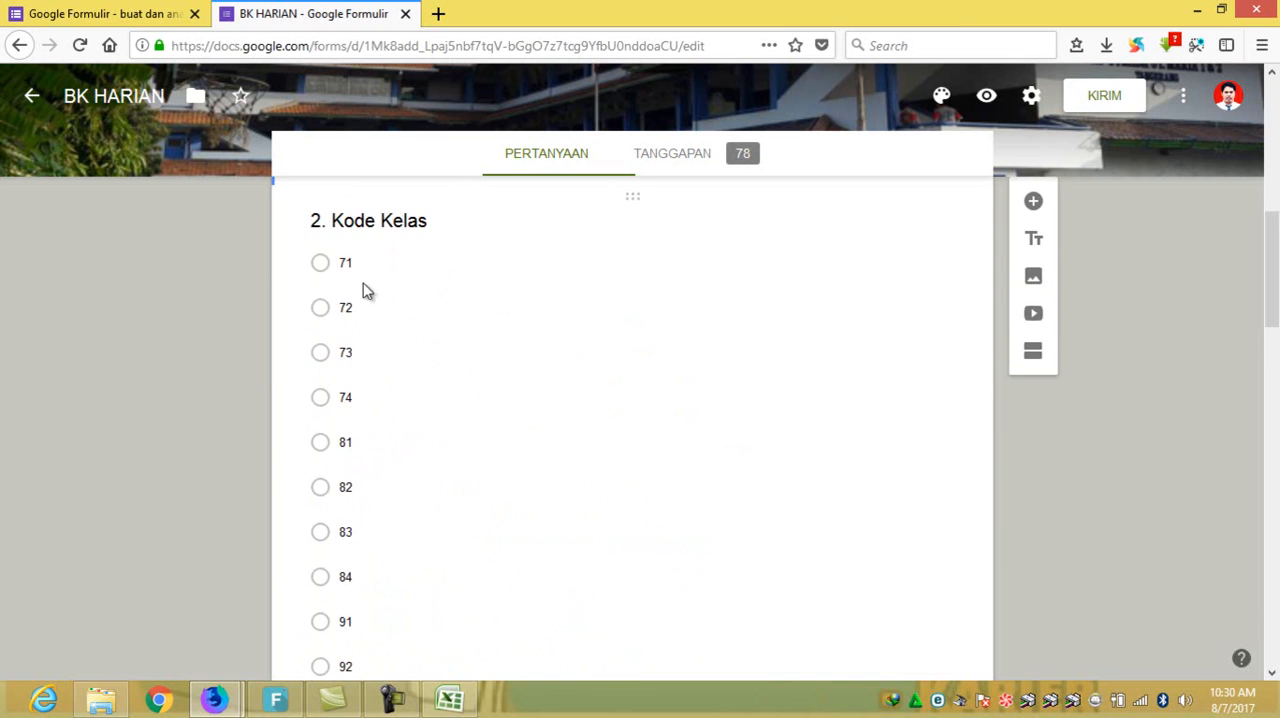
scroll(375, 620, "down", 3)
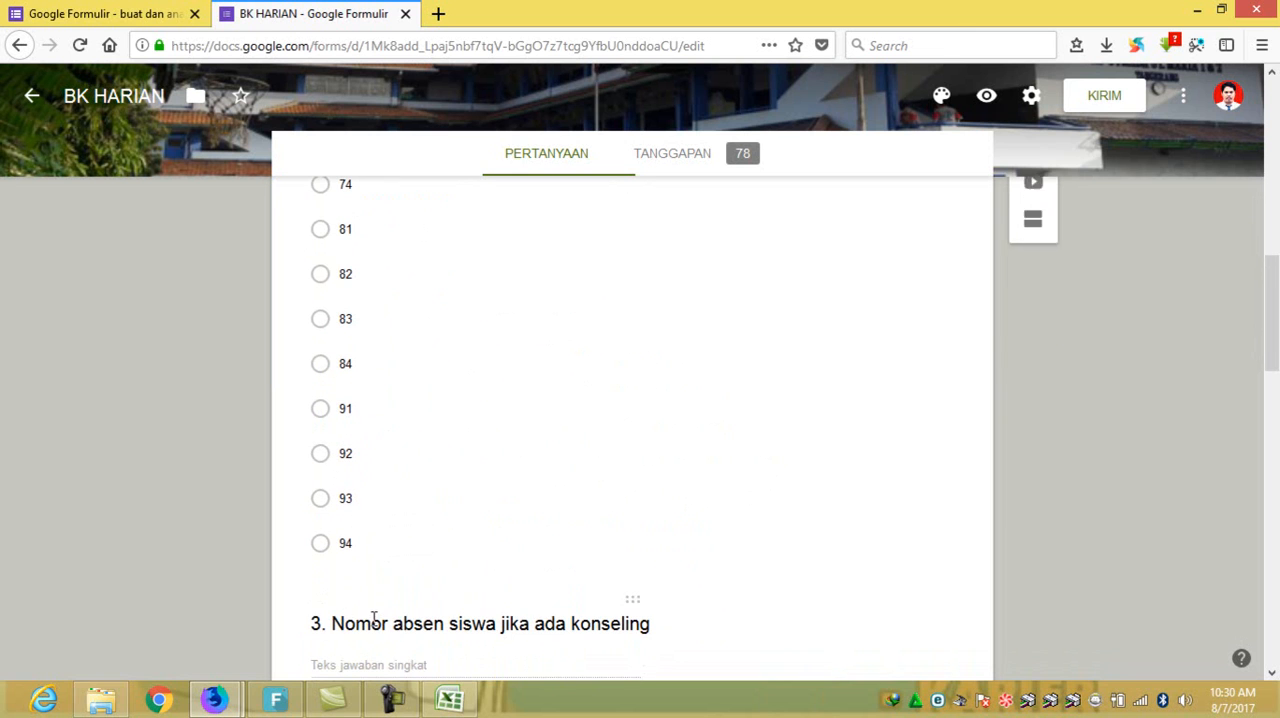
scroll(355, 540, "down", 4)
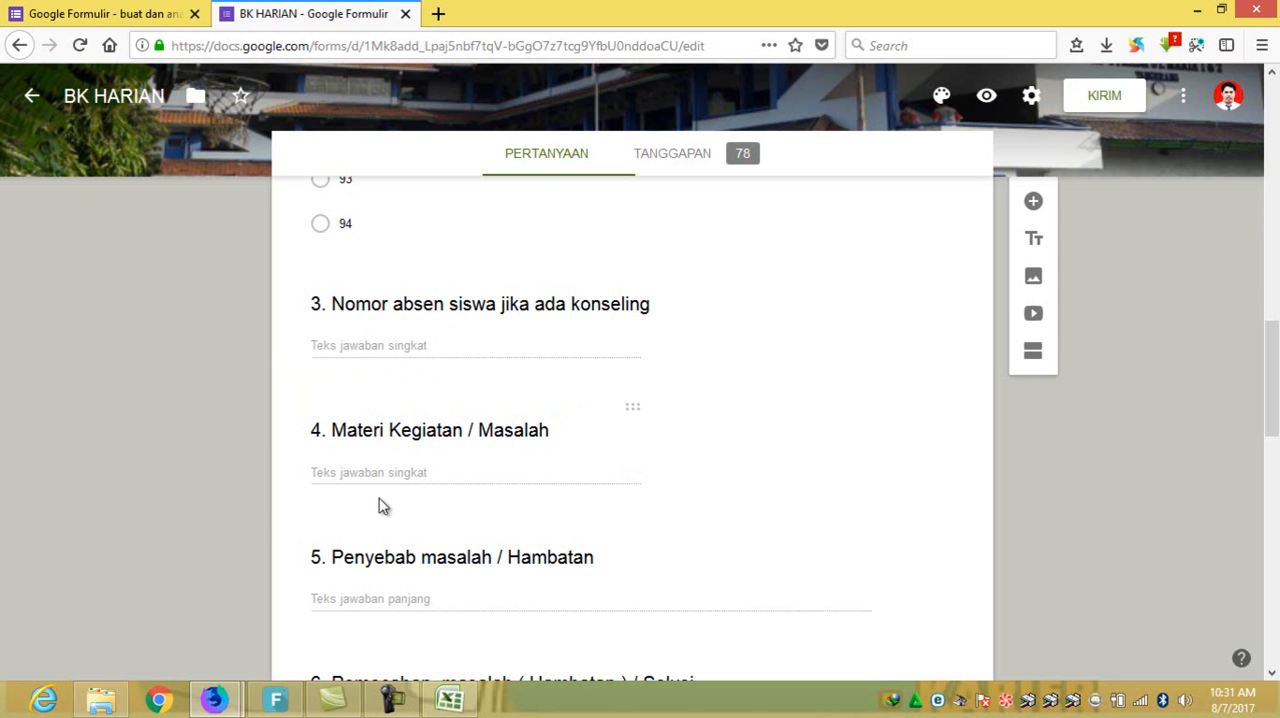
scroll(381, 505, "down", 4)
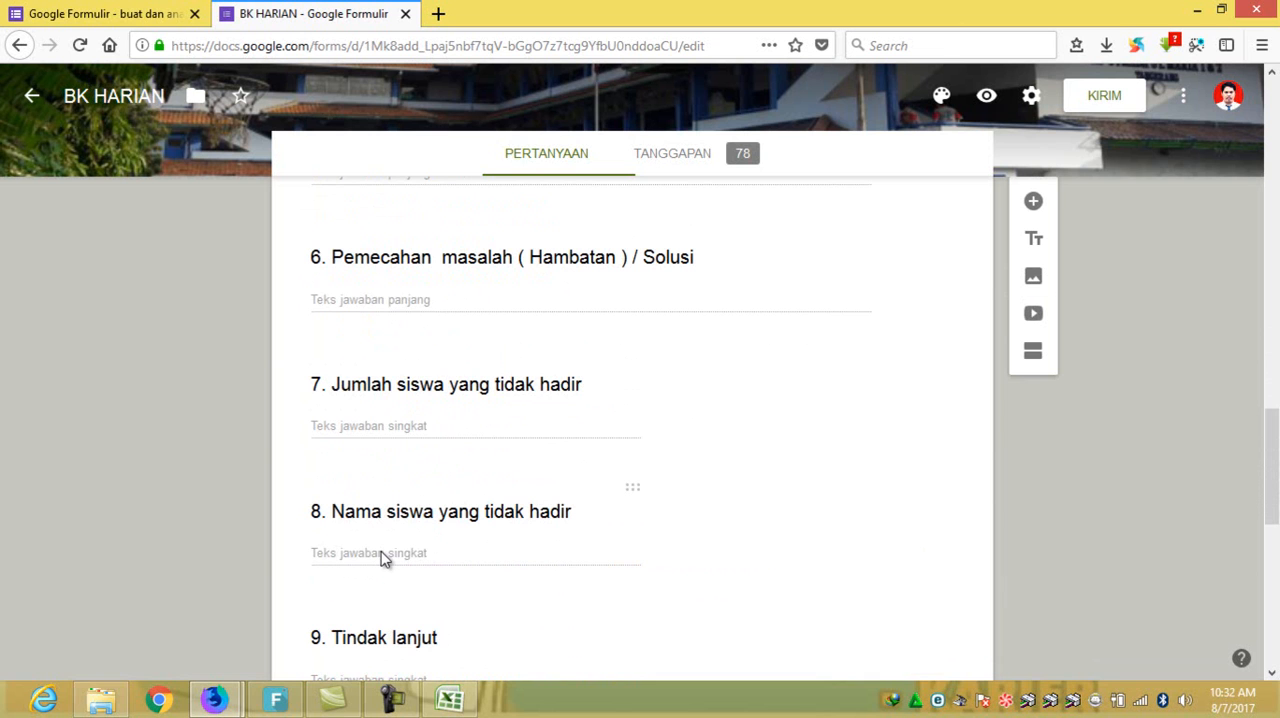
scroll(440, 600, "down", 2)
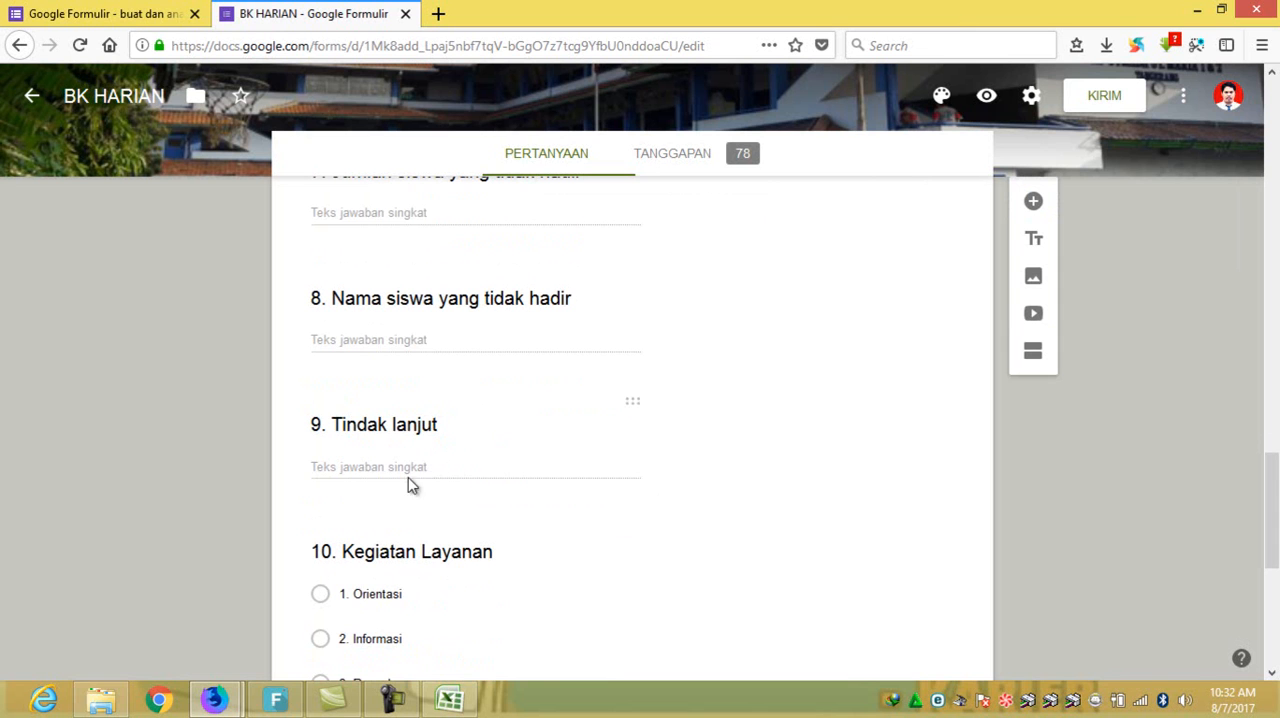
scroll(455, 535, "down", 3)
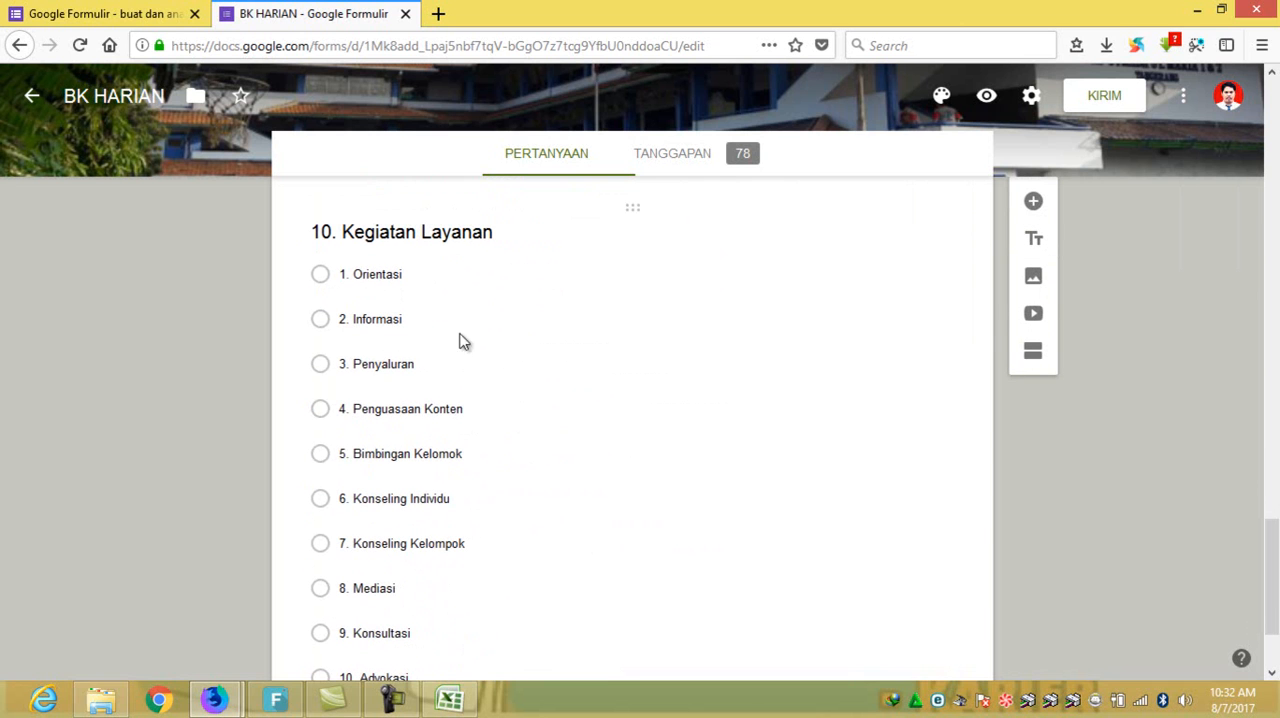
scroll(443, 354, "down", 2)
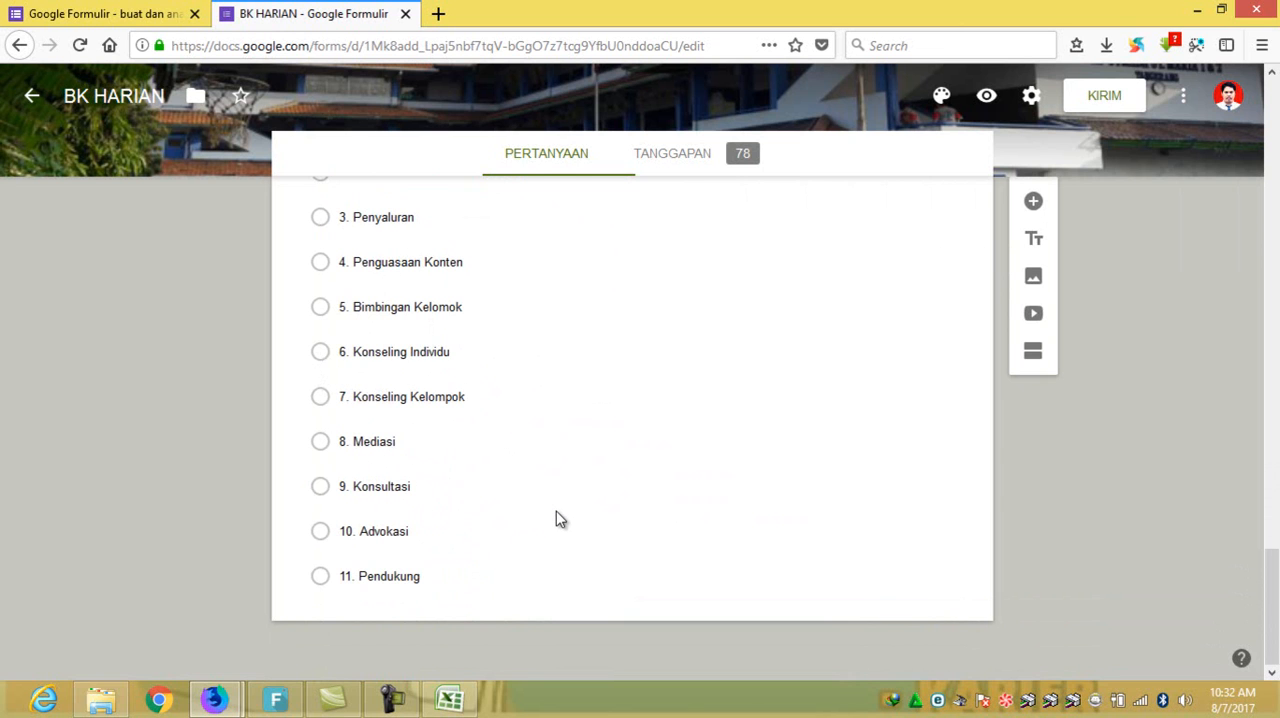
scroll(560, 519, "up", 2)
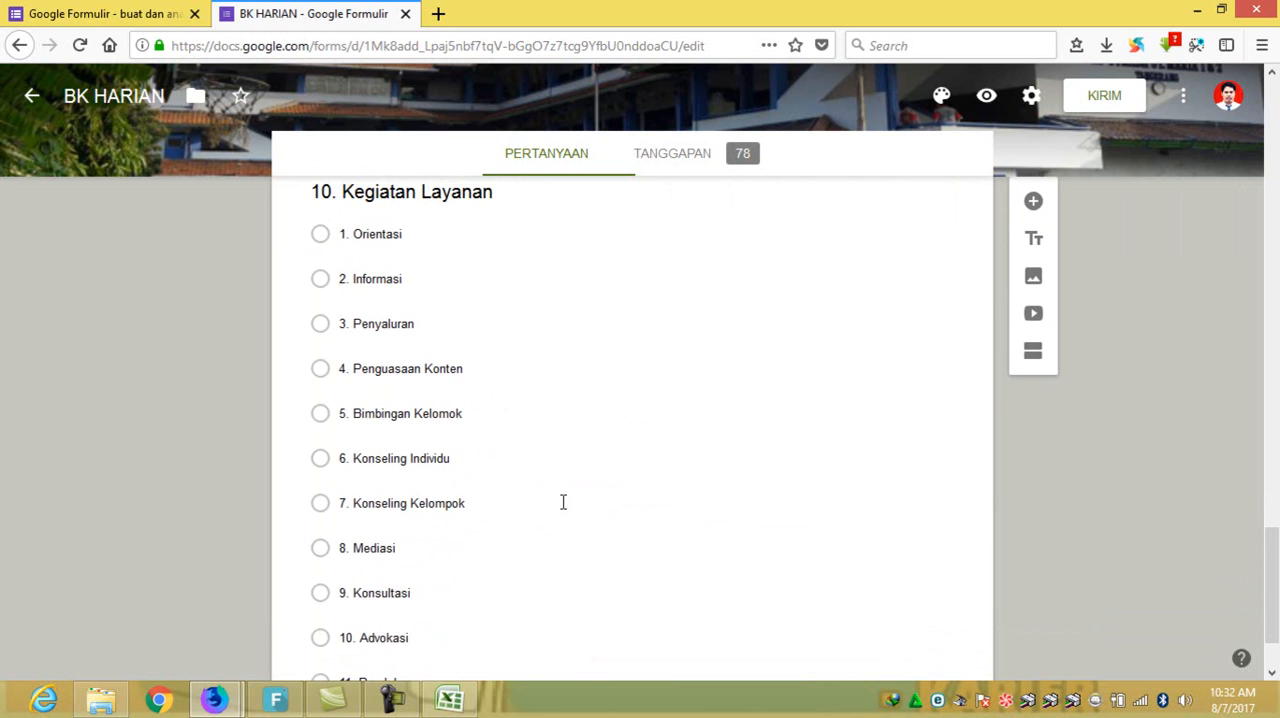
scroll(570, 490, "up", 20)
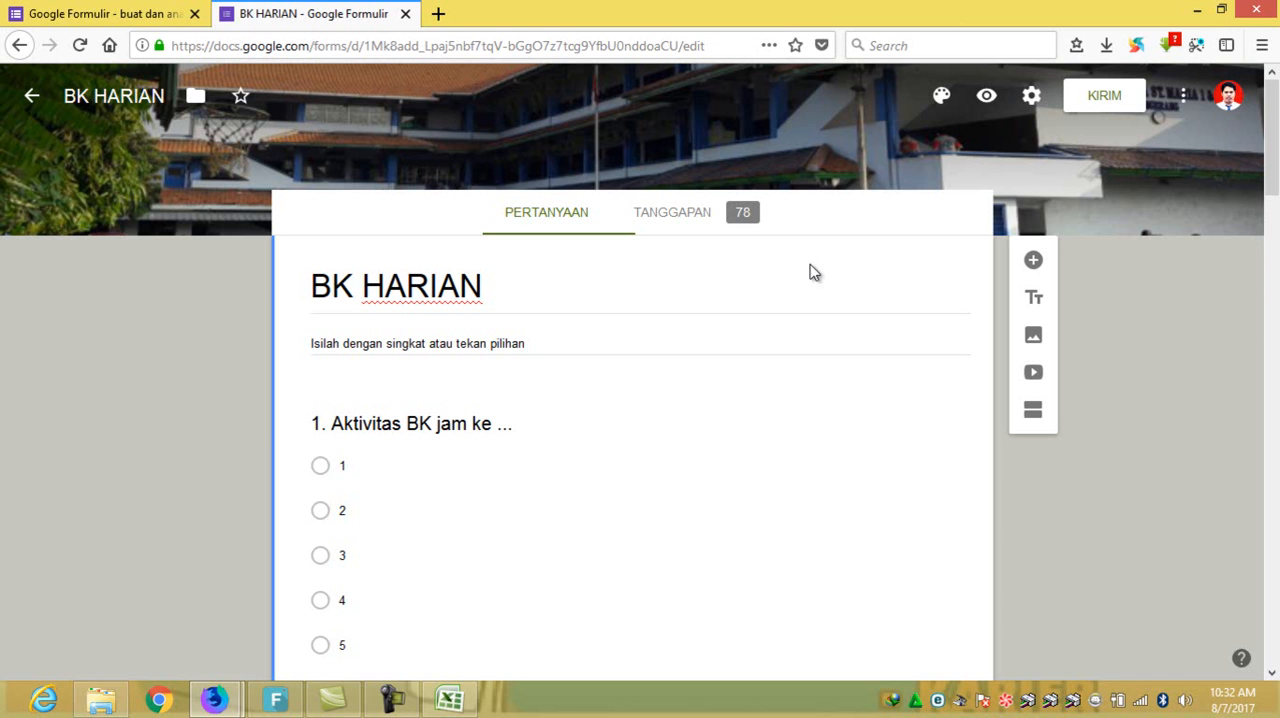
- Download the BK HARIAN form responses as a CSV file and open it with Microsoft Office Excel
left_click(753, 218)
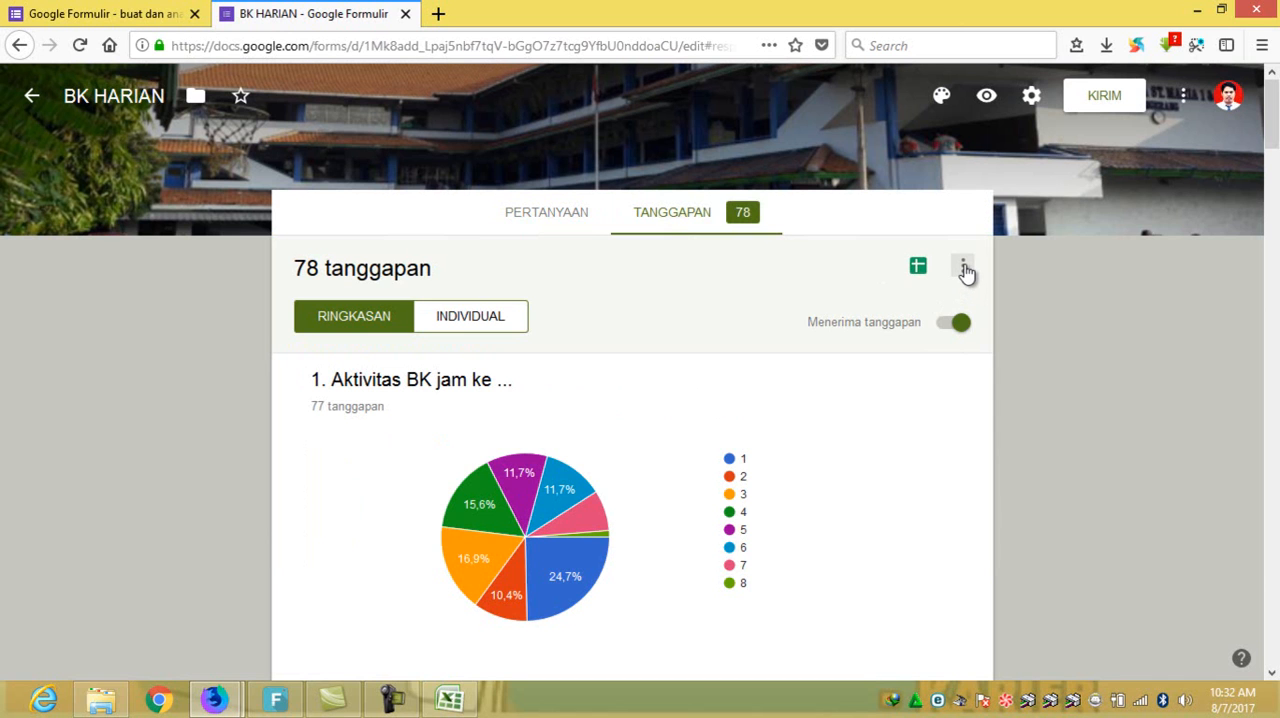
left_click(964, 270)
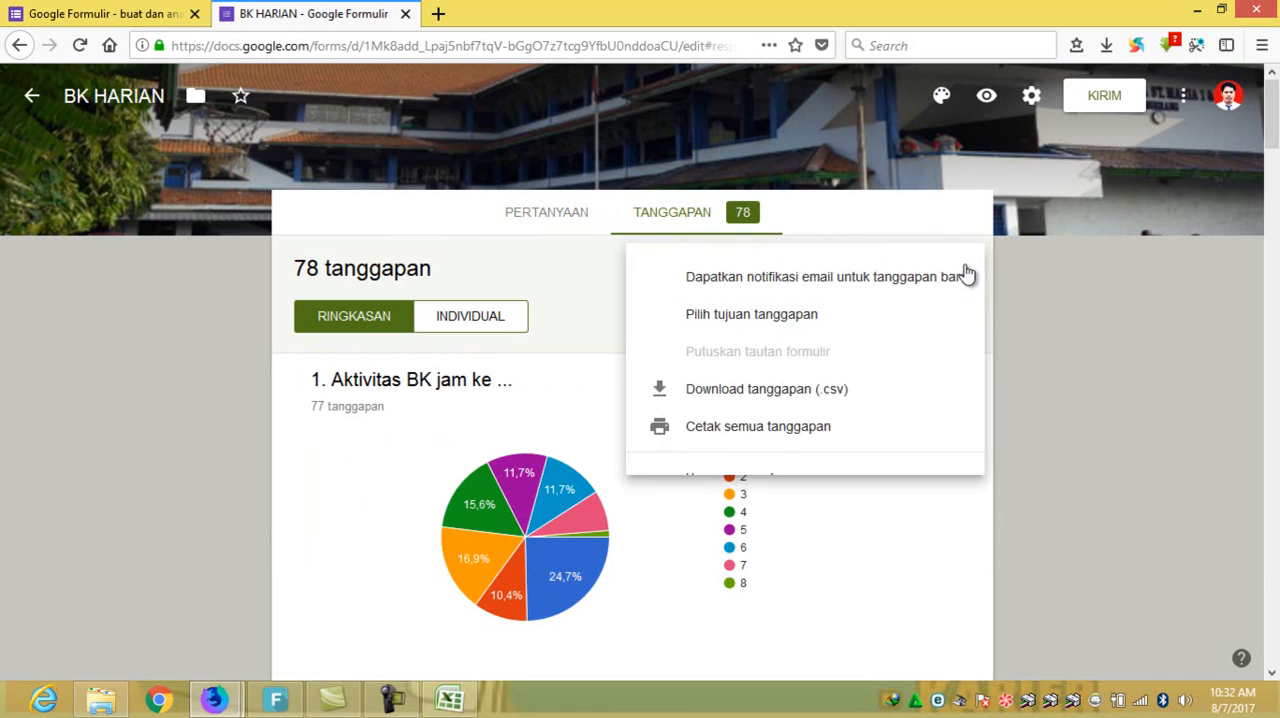
left_click(729, 392)
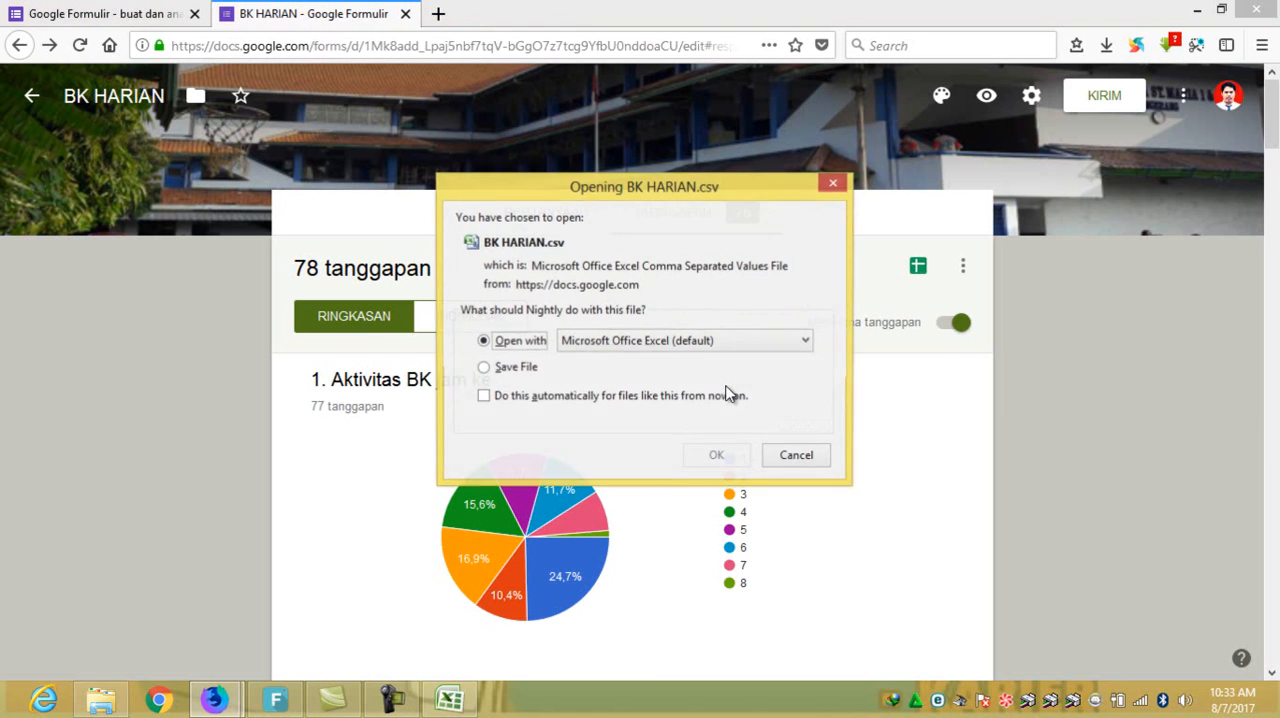
left_click(717, 456)
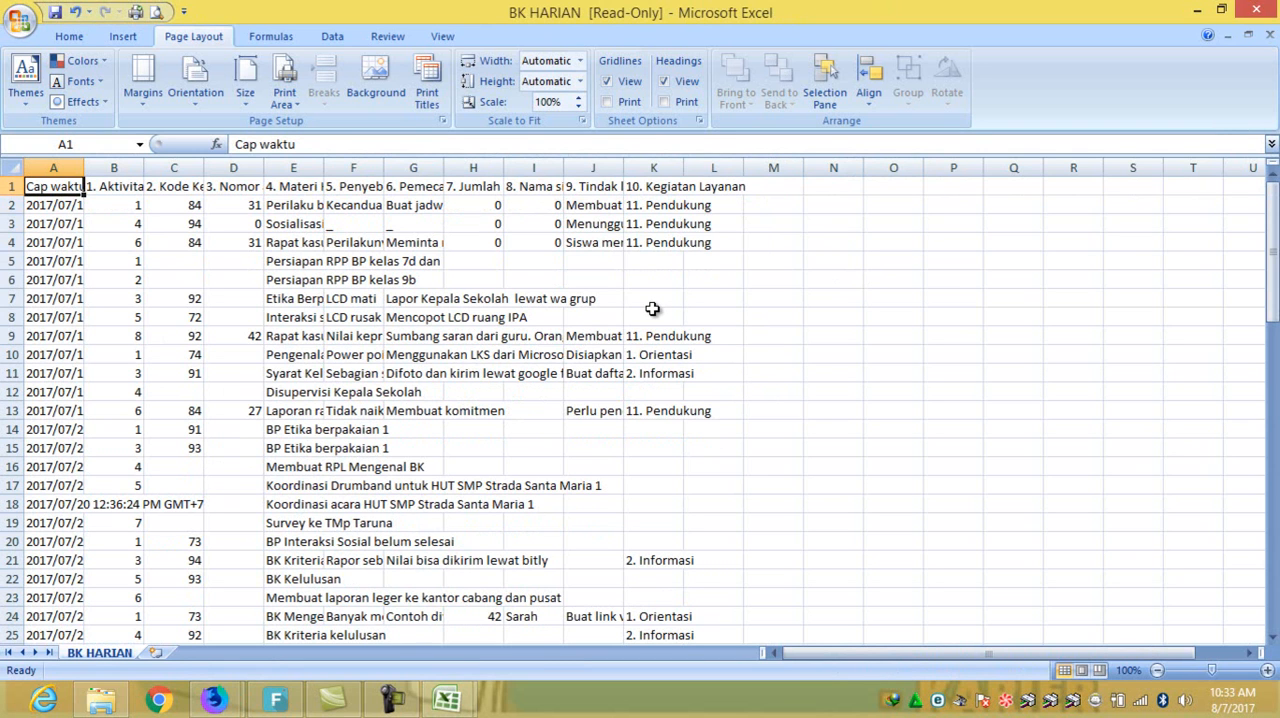
- Switch to the BIMBINGAN DAN KOSELING HARIAN workbook and follow the DOWNLOAD BK HARIAN link to its DOWNLOAD sheet
left_click(447, 698)
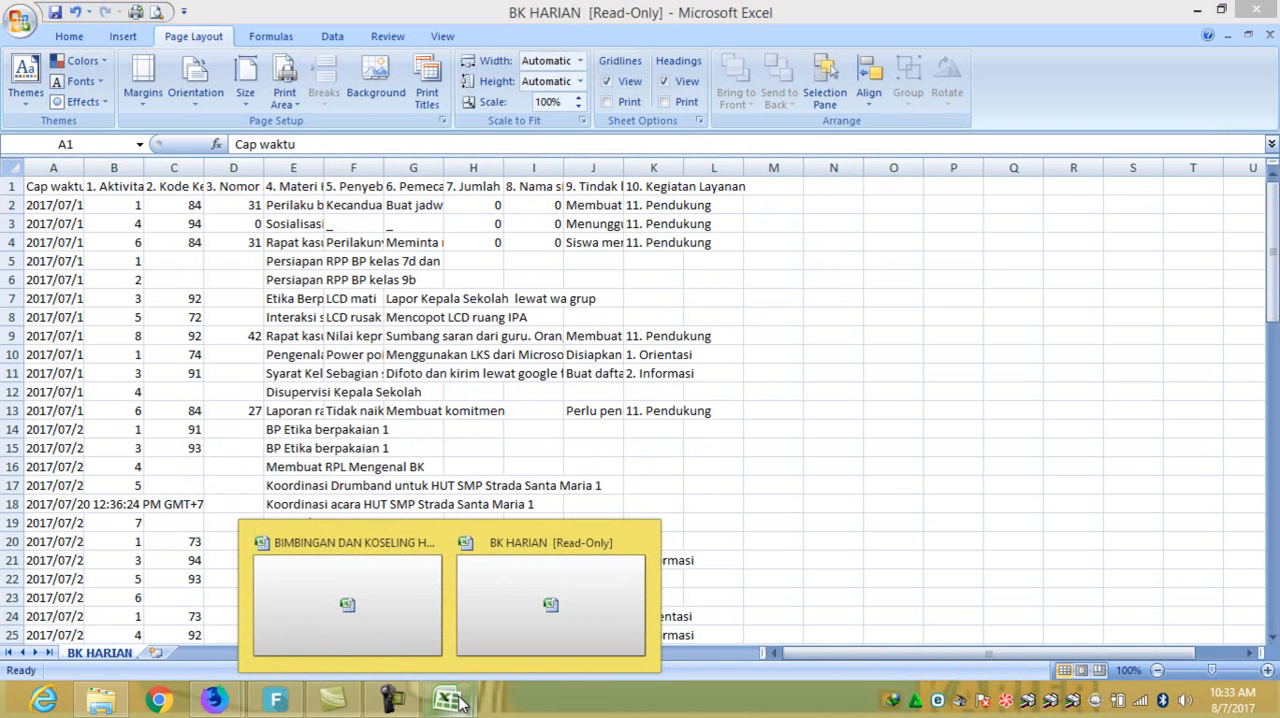
left_click(410, 635)
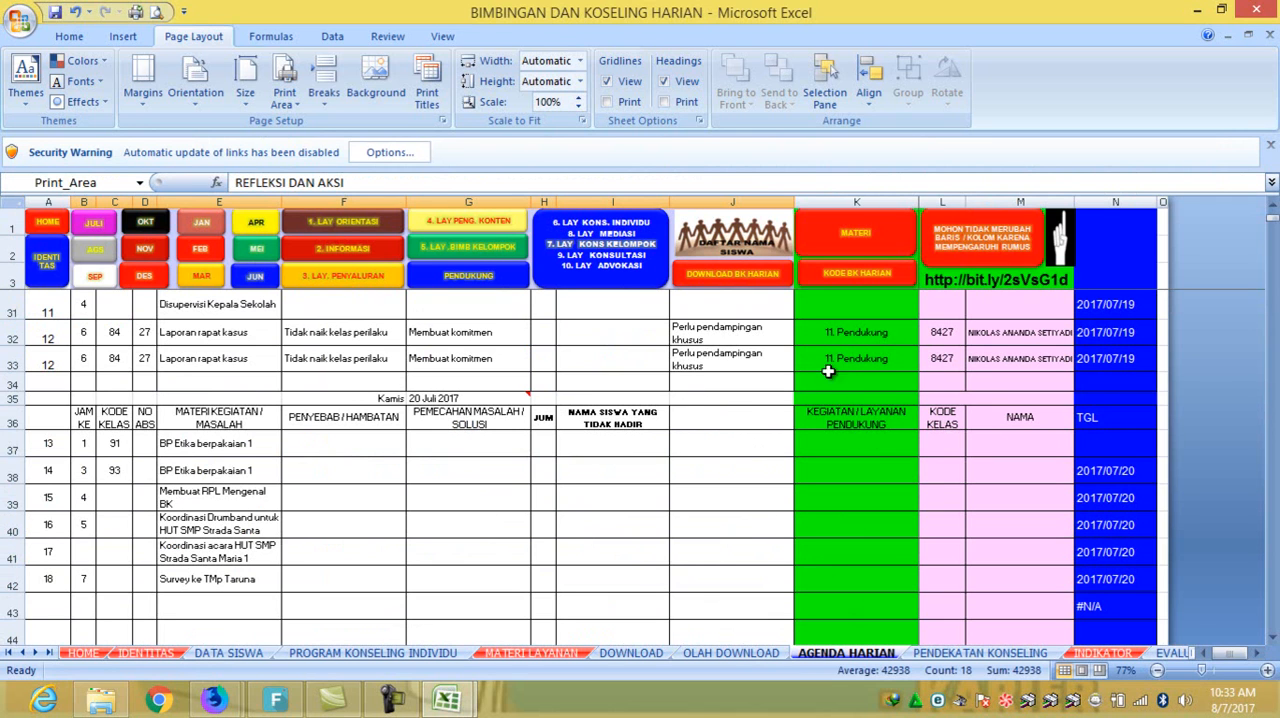
left_click(735, 279)
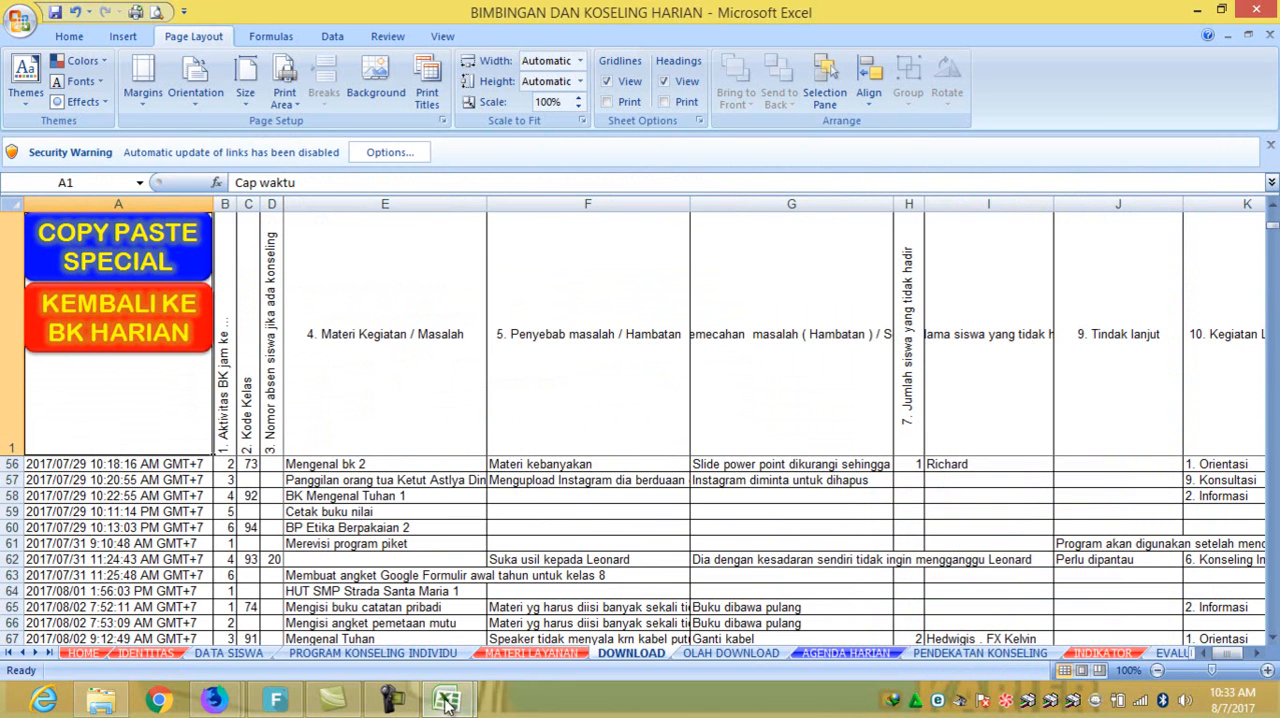
- Copy the entire sheet of the downloaded BK HARIAN response file
mouse_move(447, 705)
left_click(575, 635)
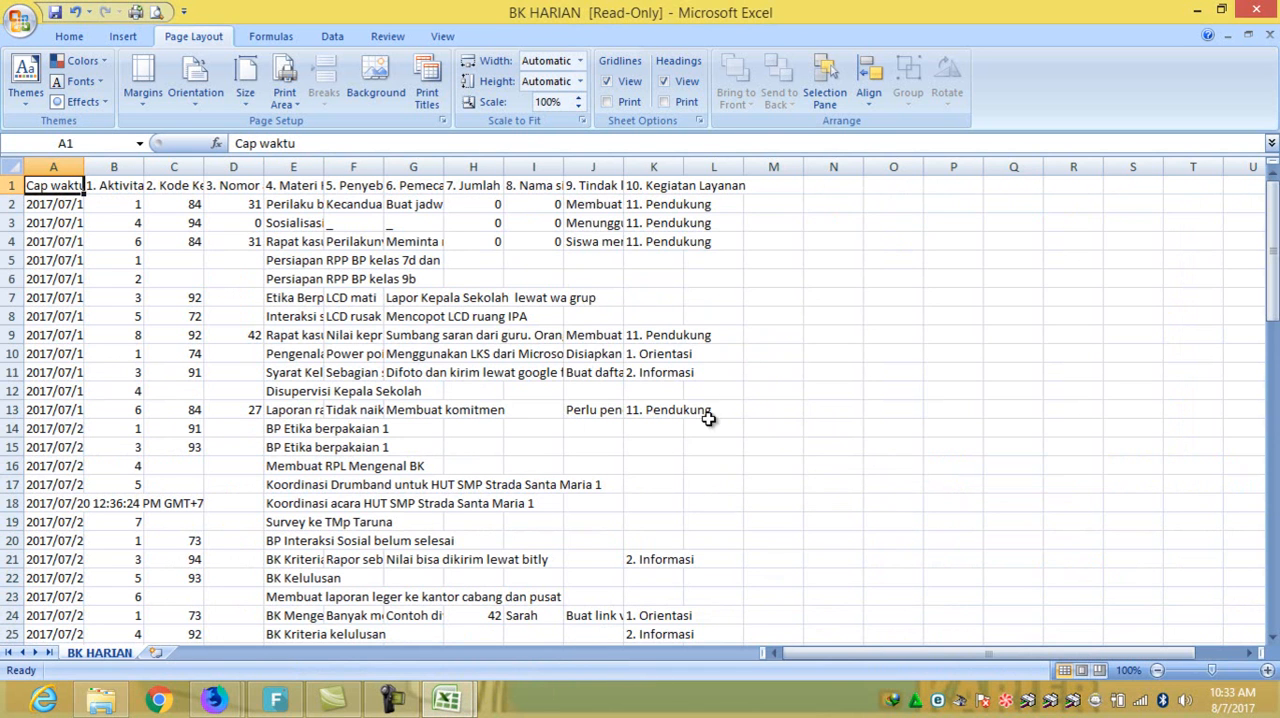
right_click(14, 167)
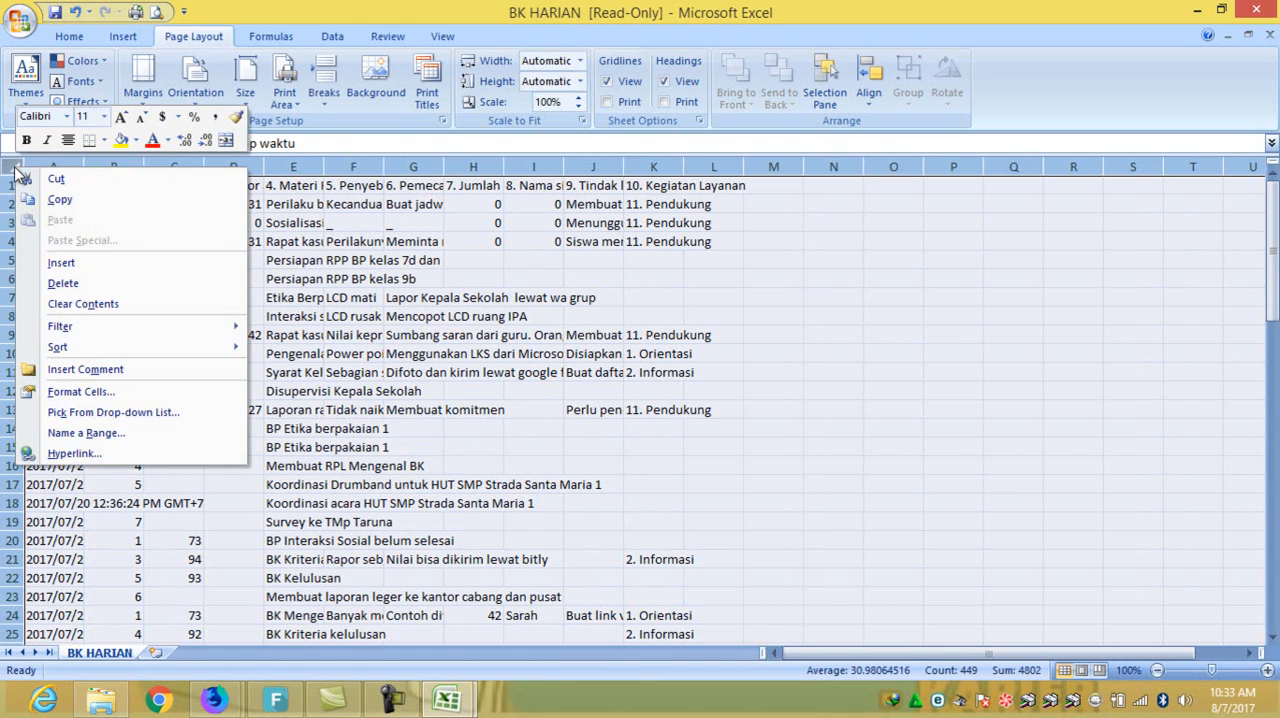
left_click(59, 202)
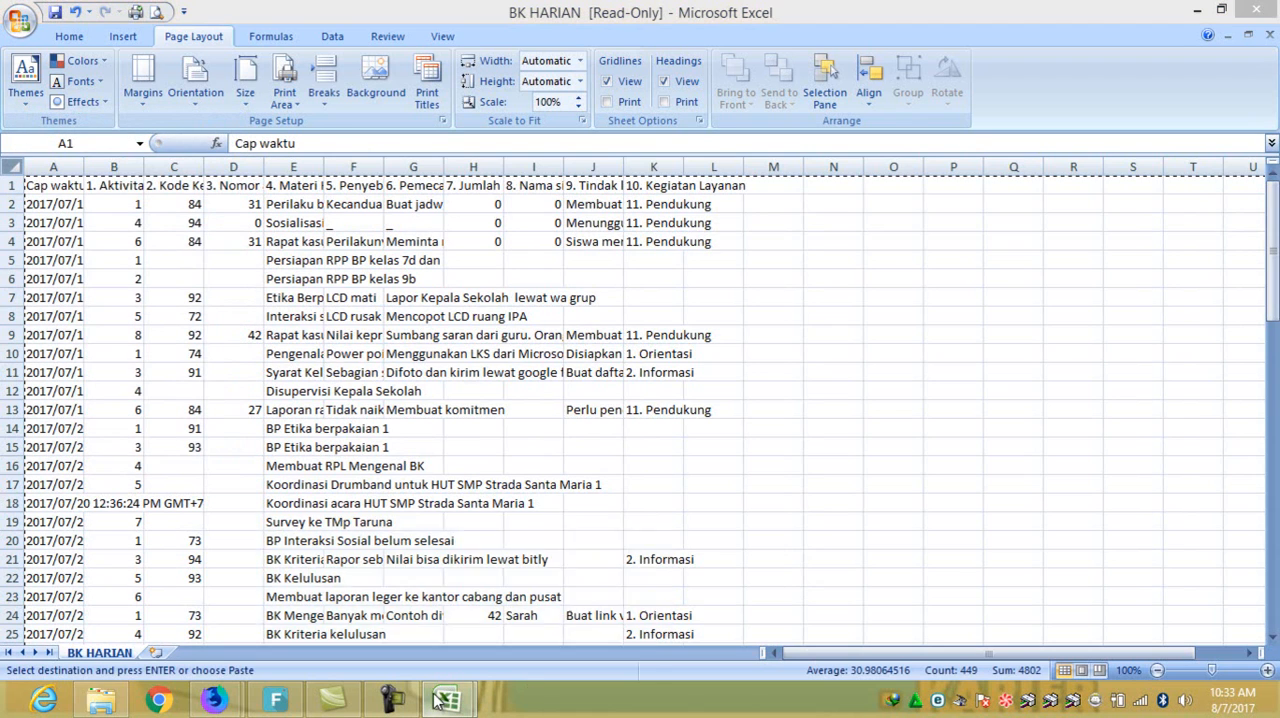
- Paste the copied BK HARIAN responses over the entire DOWNLOAD sheet of BIMBINGAN DAN KOSELING HARIAN as values and number formats
mouse_move(440, 700)
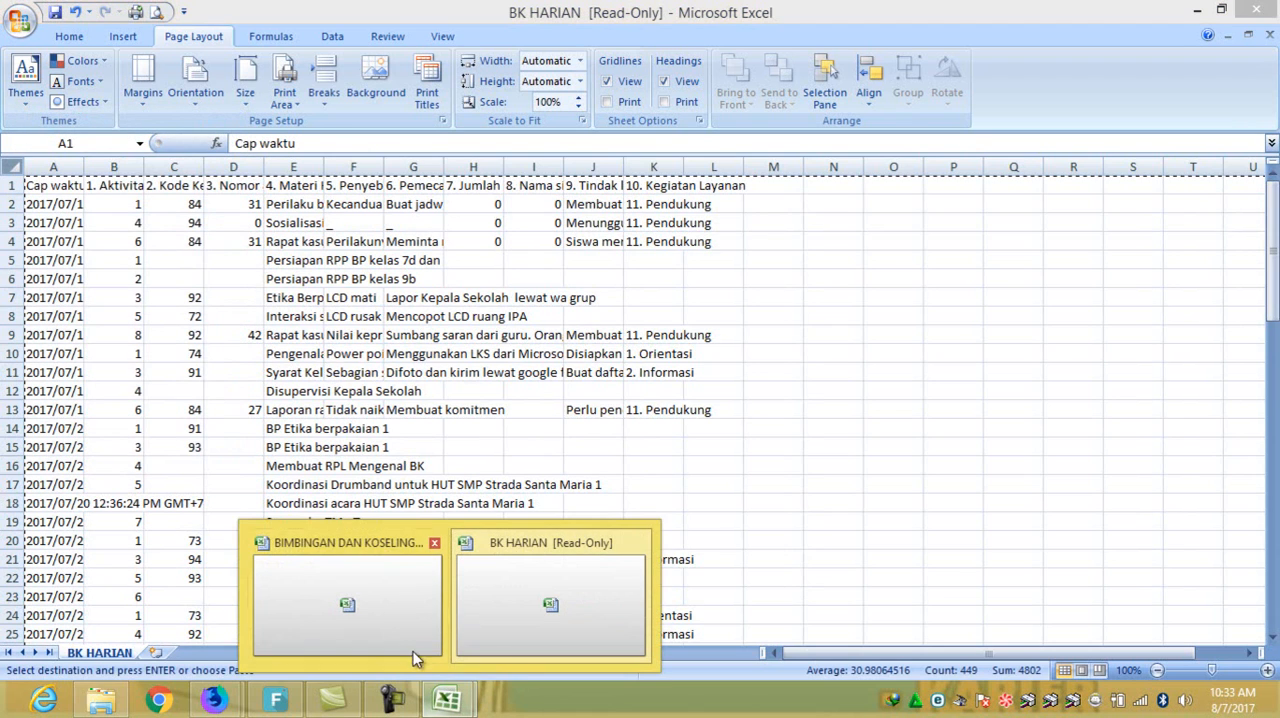
left_click(404, 612)
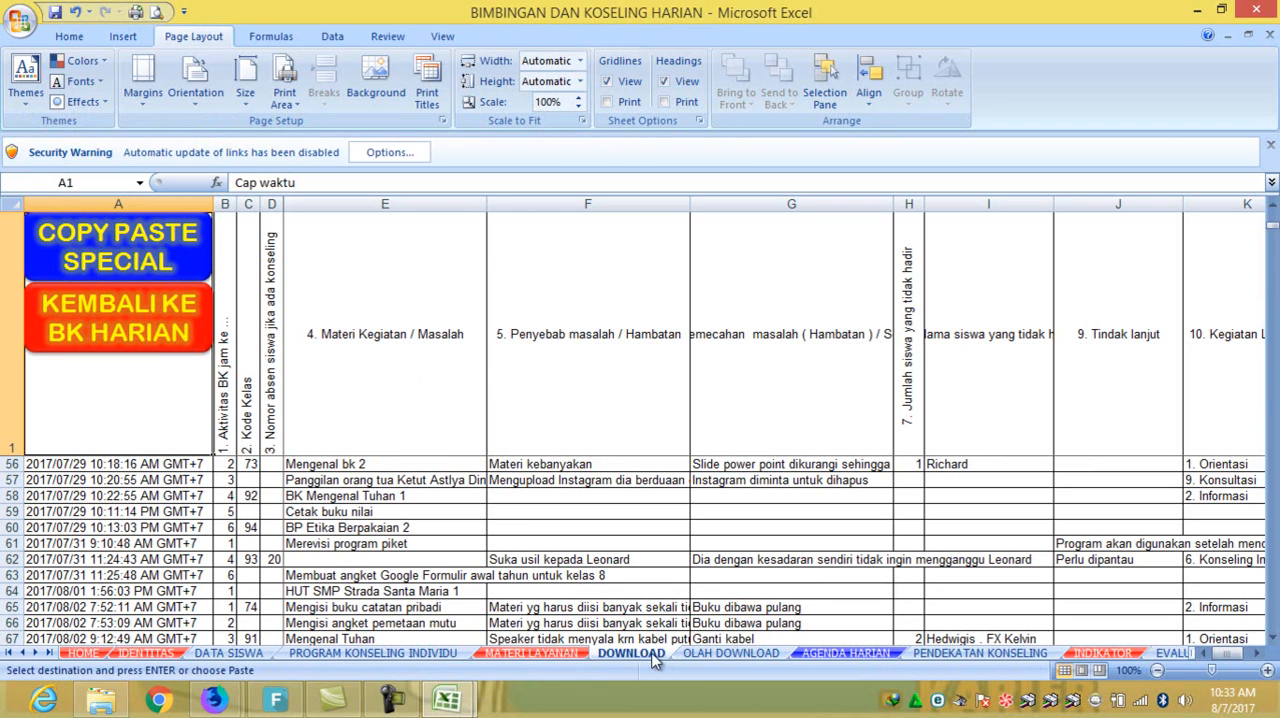
right_click(10, 201)
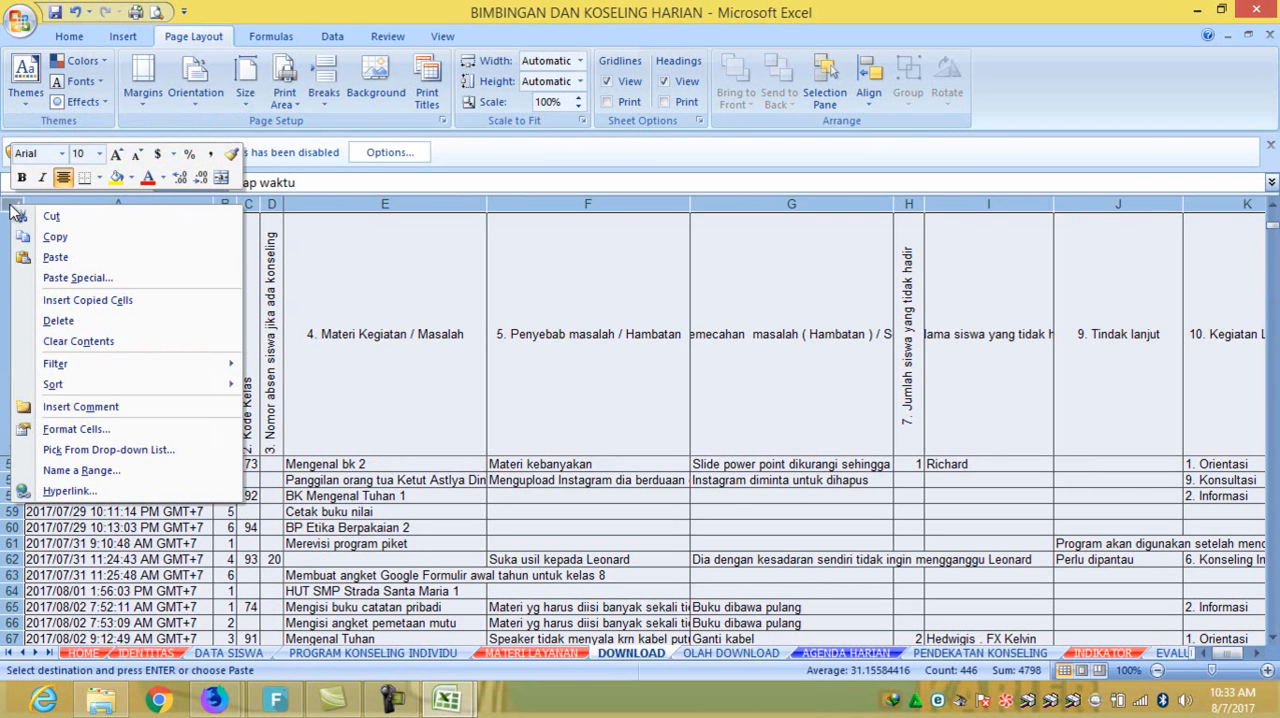
left_click(70, 277)
left_click(227, 242)
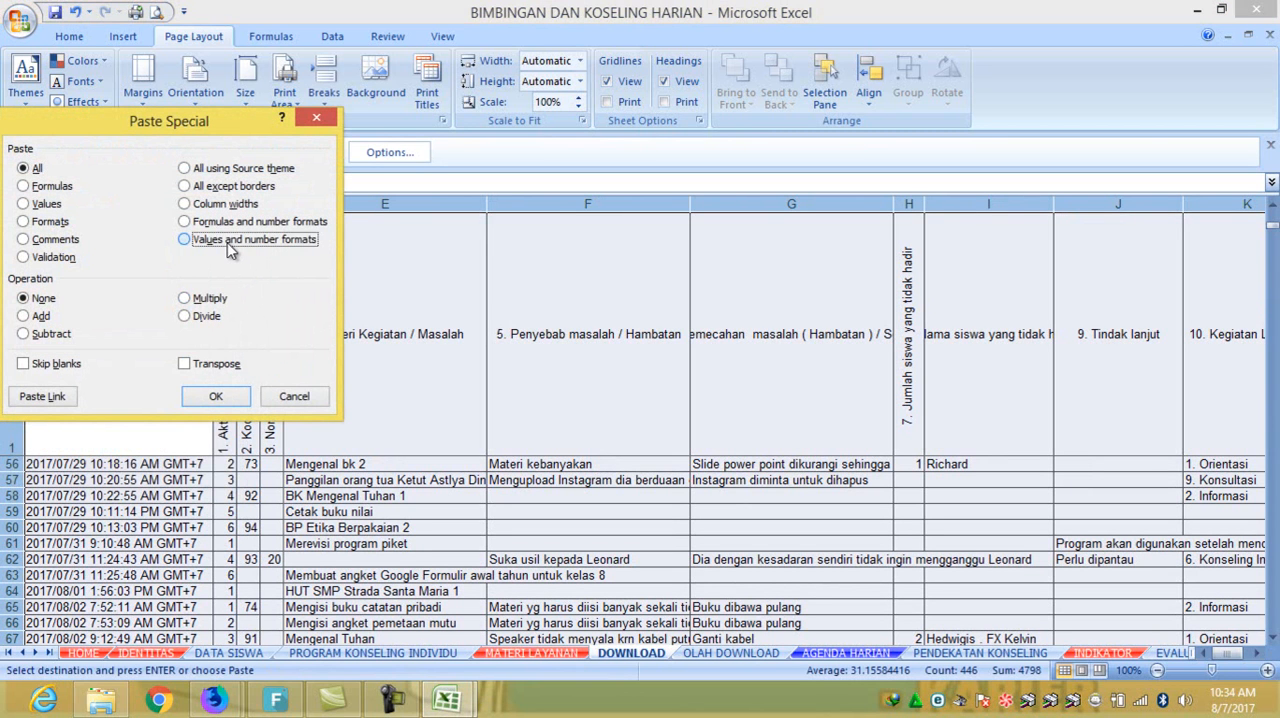
left_click(216, 396)
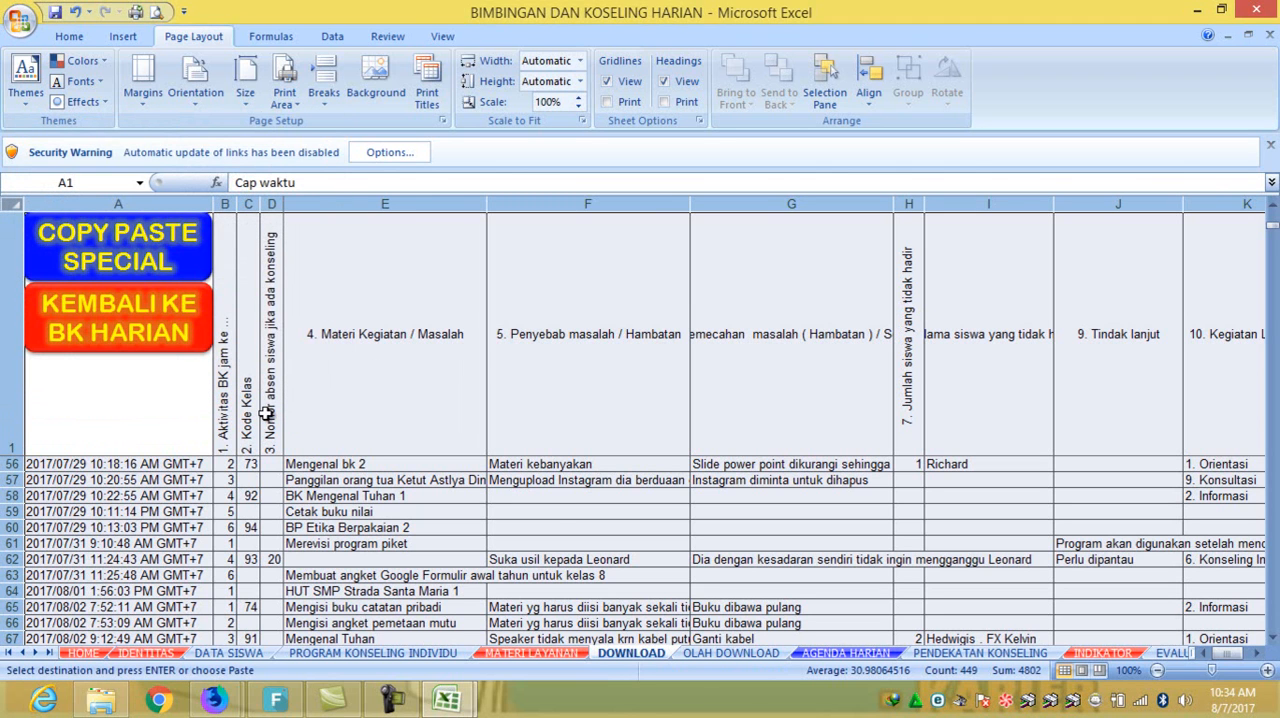
- Return to the AGENDA HARIAN sheet and review the numbered daily entries from July through Senin, 07 Agustus 2017
left_click(153, 318)
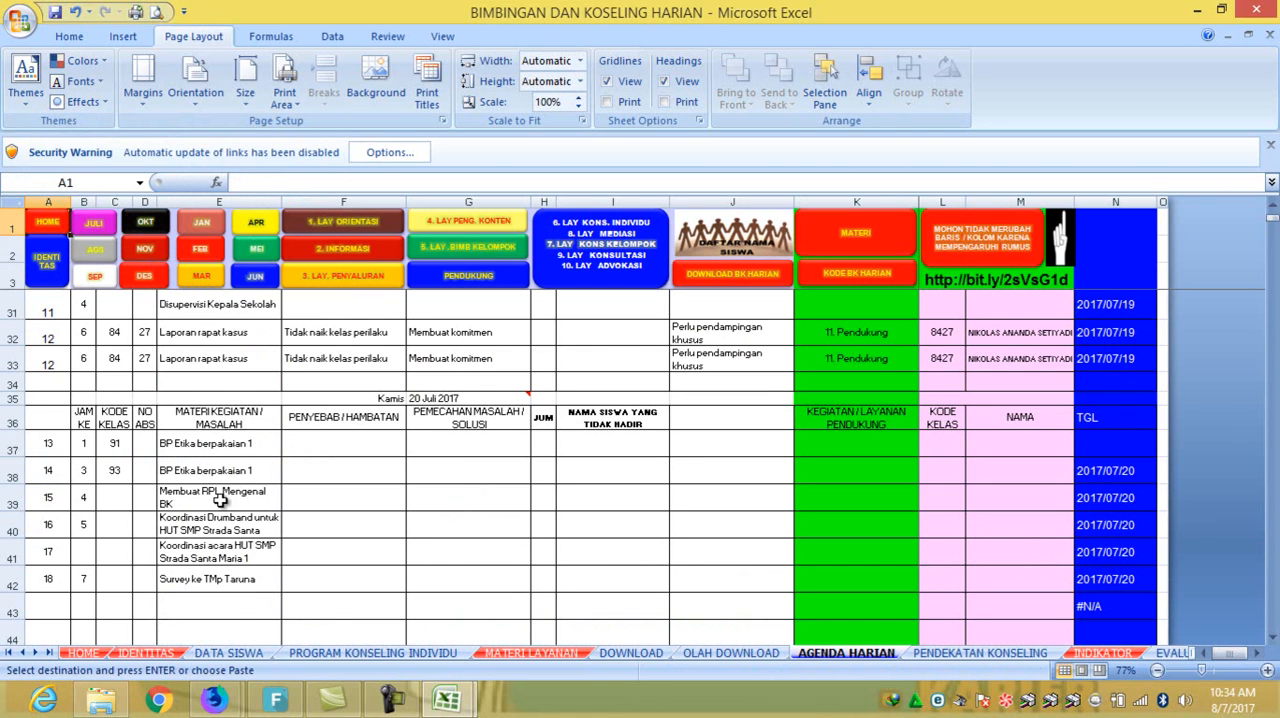
scroll(220, 500, "down", 9)
scroll(223, 493, "up", 5)
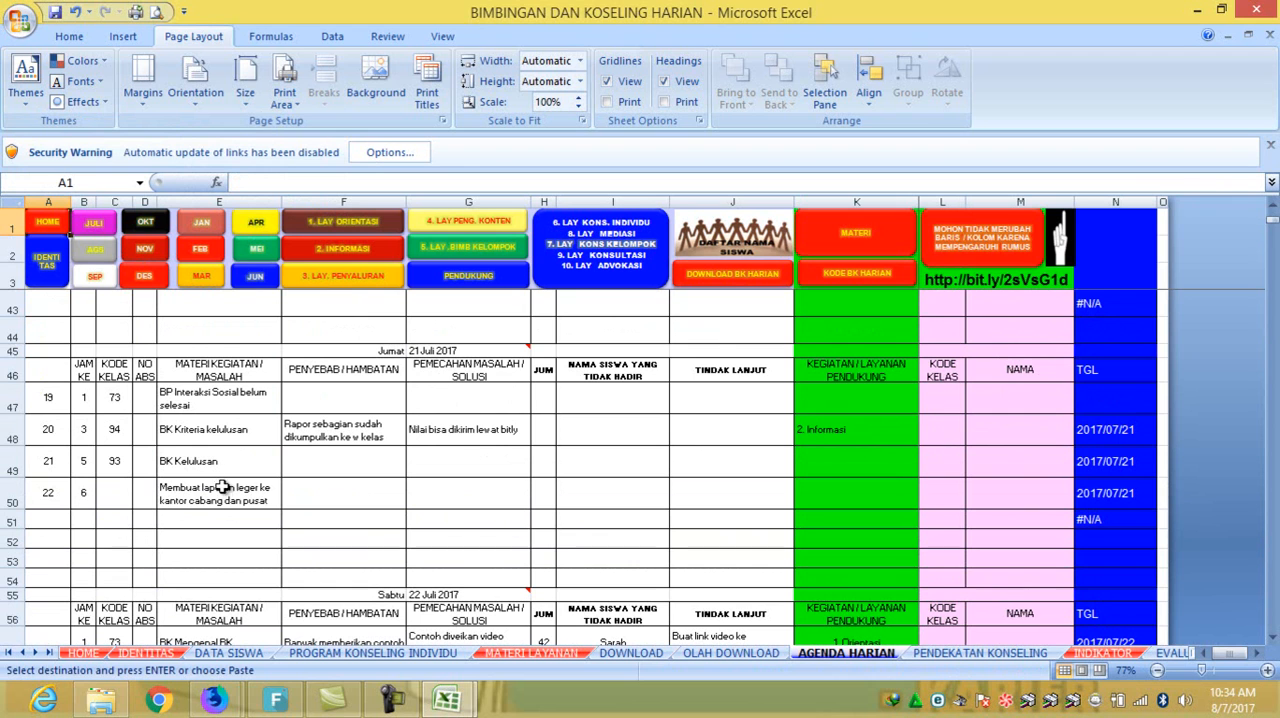
left_click(39, 398)
left_click_drag(39, 398, 40, 462)
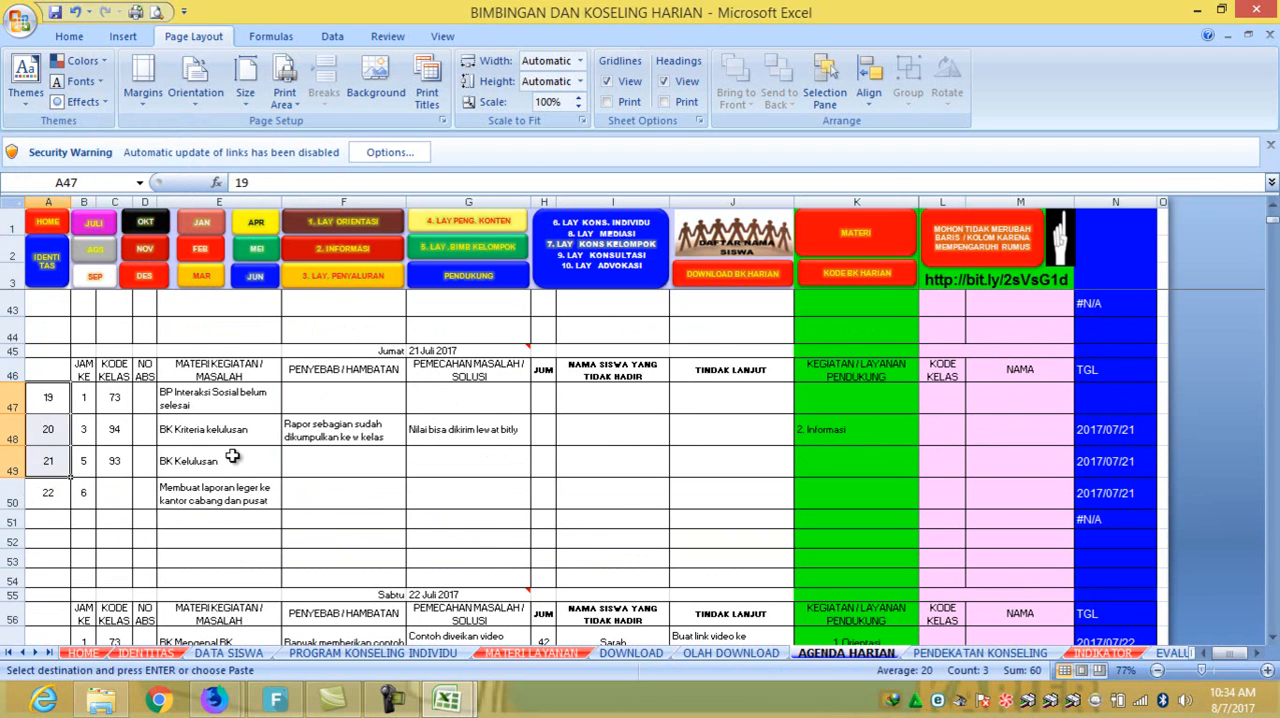
scroll(236, 455, "down", 5)
scroll(236, 455, "down", 15)
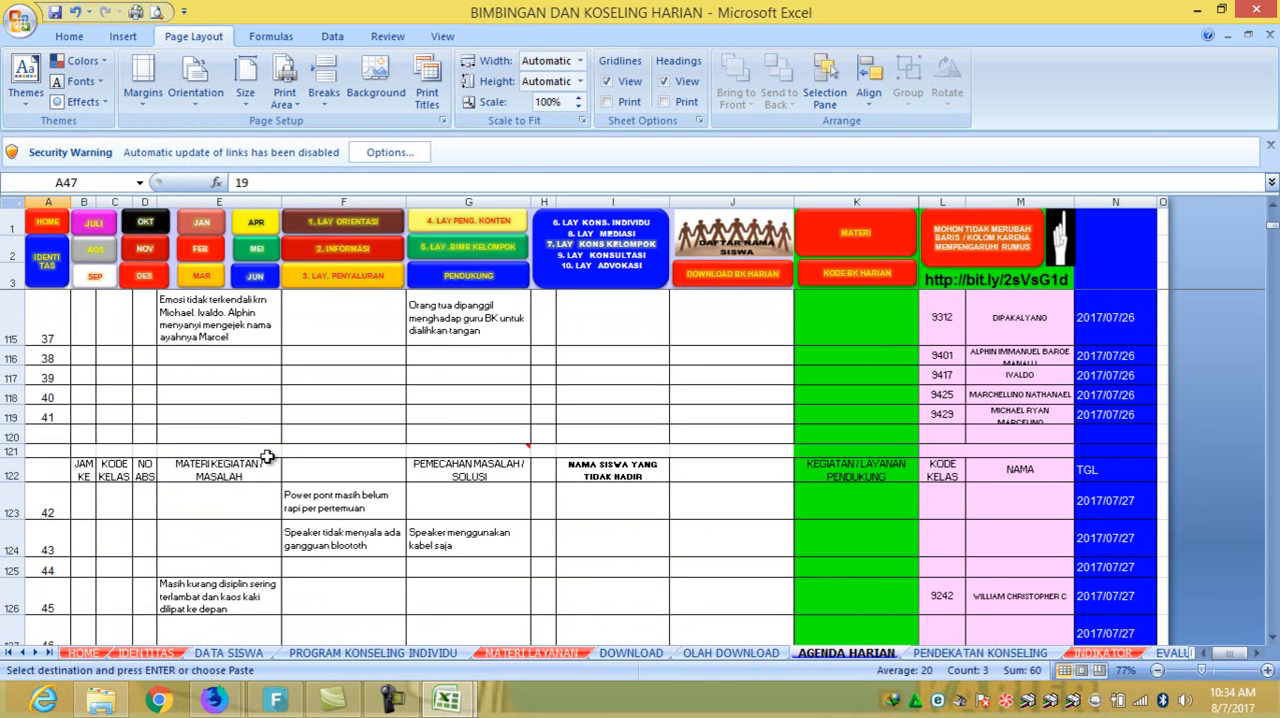
scroll(266, 480, "down", 10)
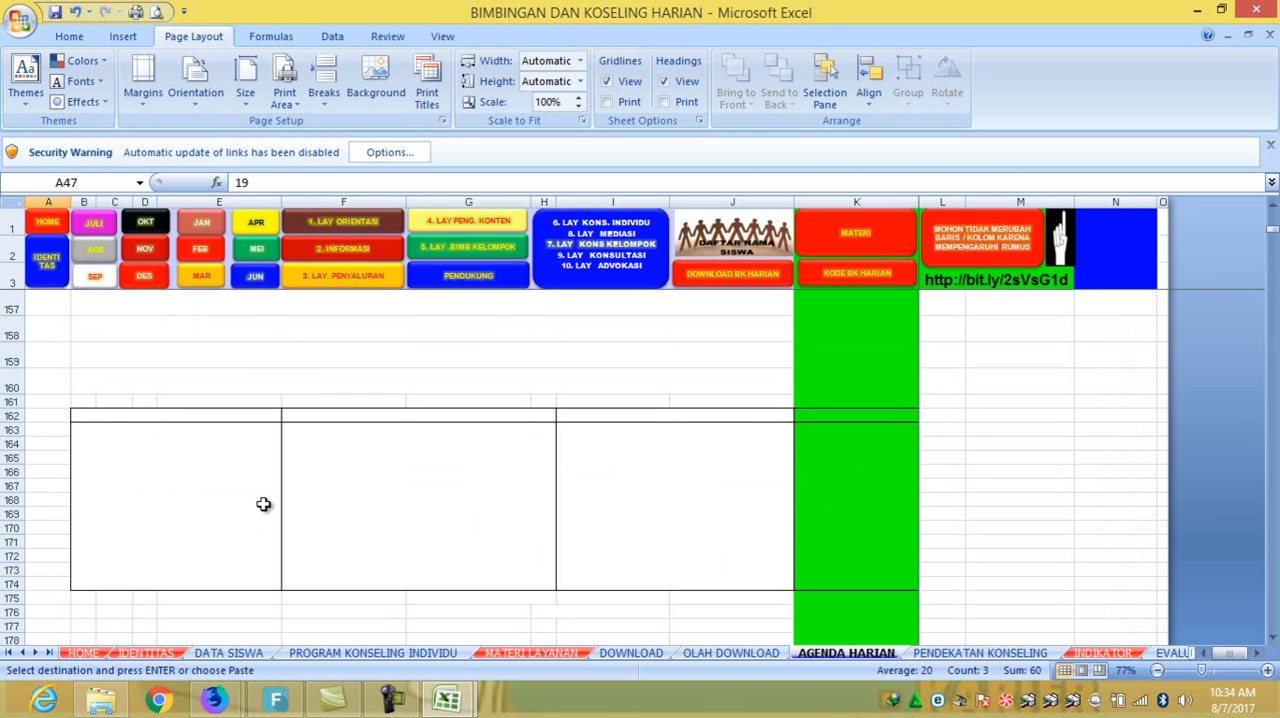
scroll(1218, 262, "down", 7)
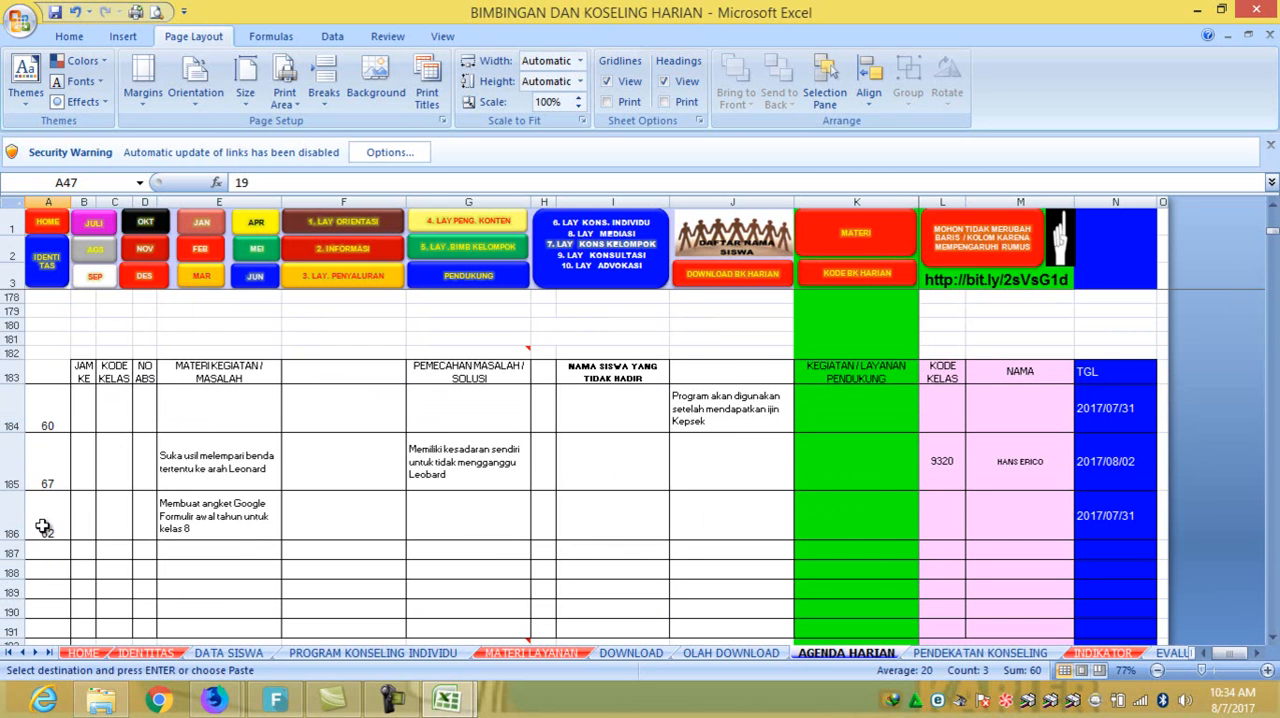
scroll(50, 526, "down", 1)
scroll(50, 526, "down", 6)
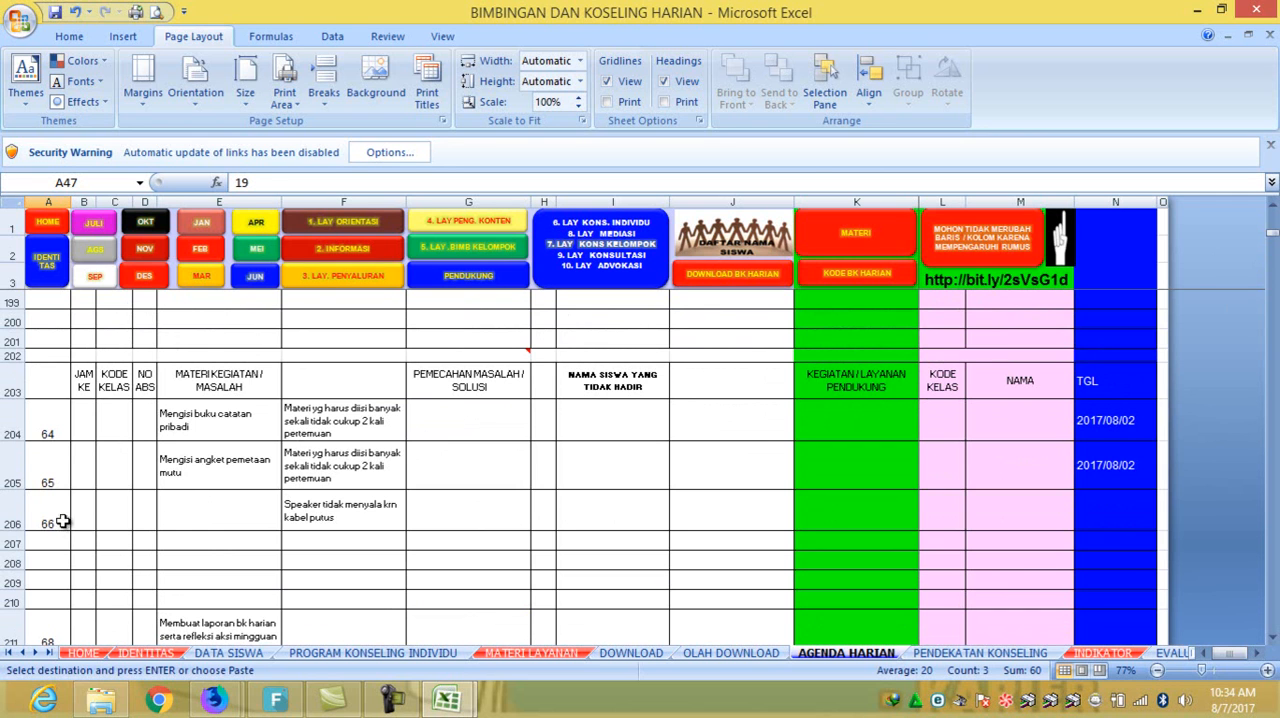
scroll(428, 457, "down", 16)
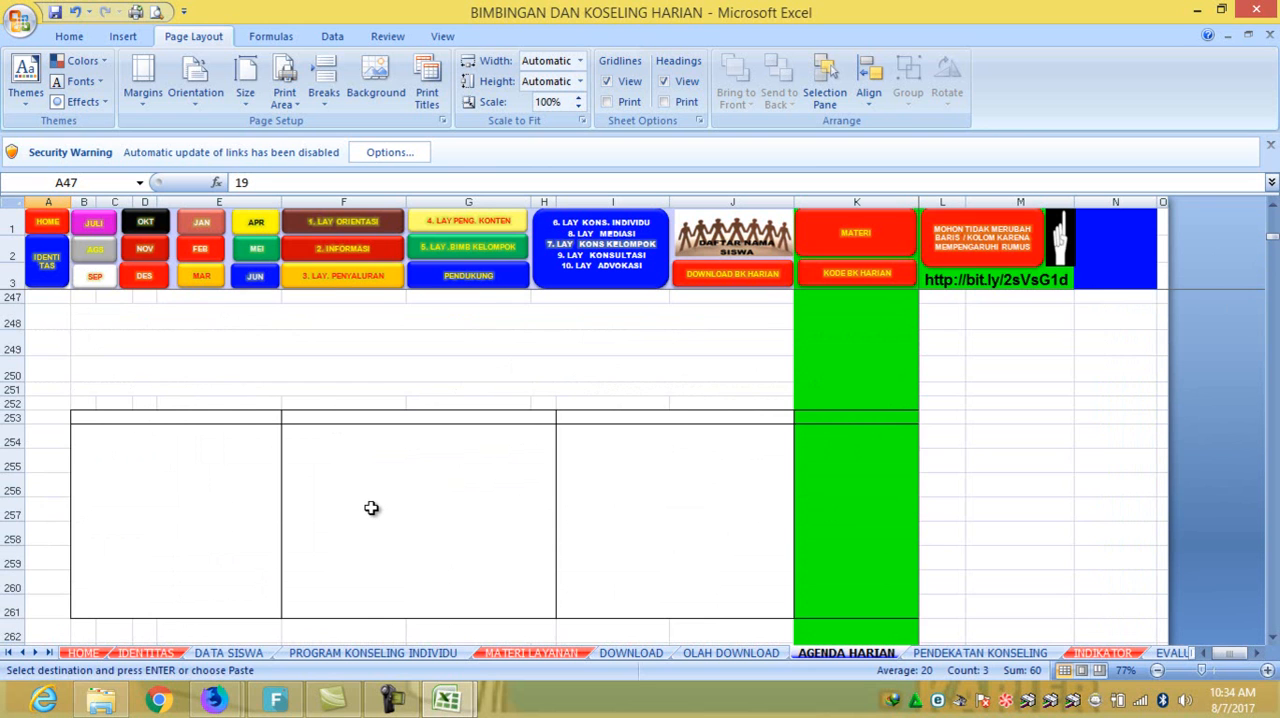
scroll(371, 508, "down", 7)
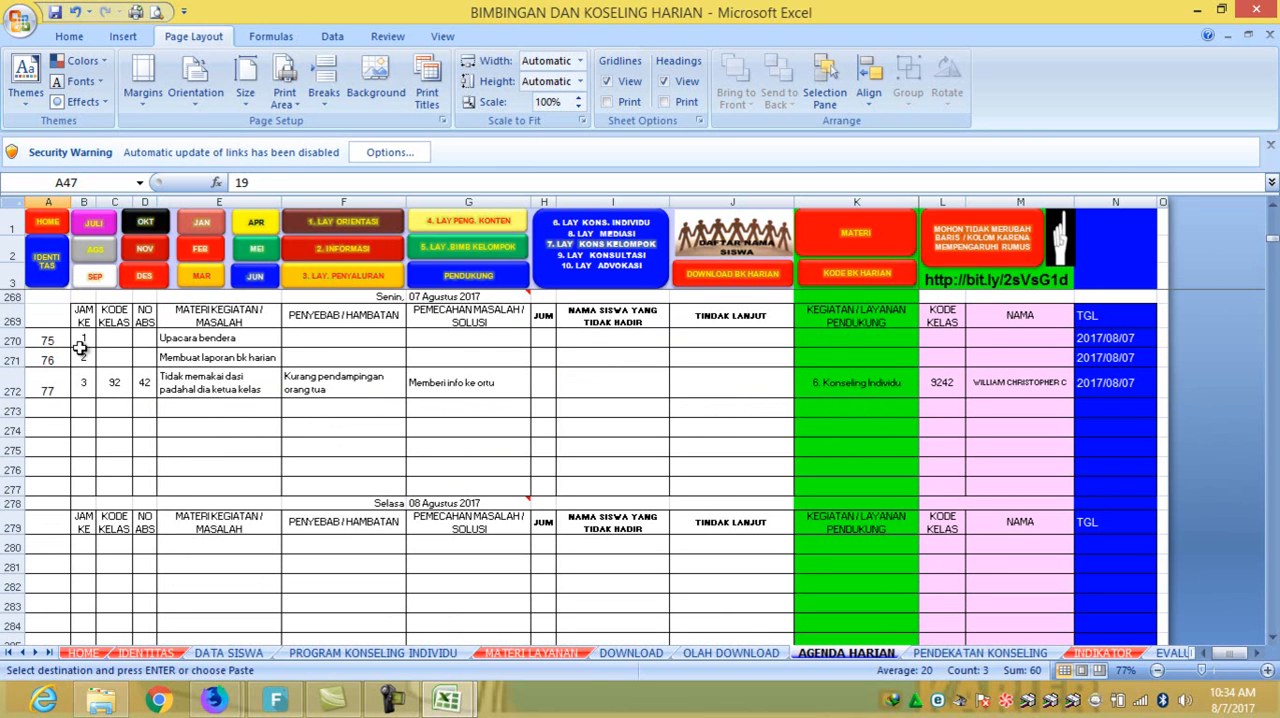
scroll(265, 360, "up", 1)
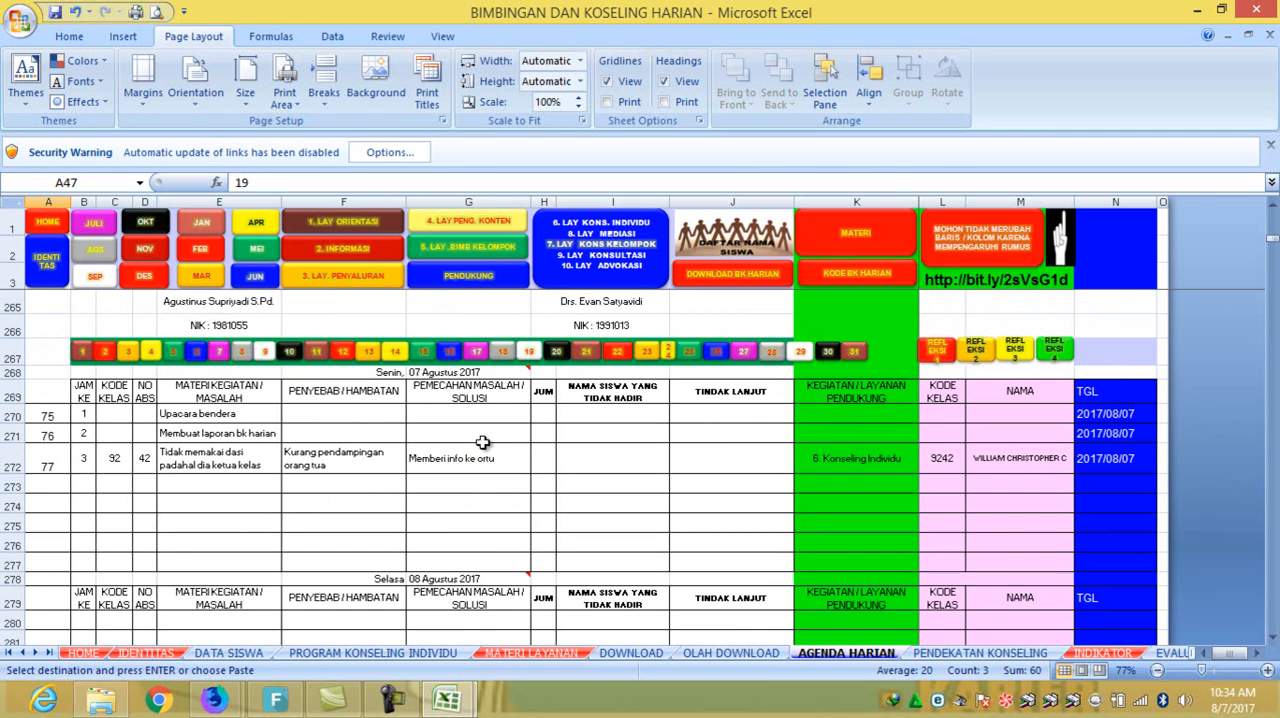
- Clear the entry numbers in A270:A277 of the Senin, 07 Agustus 2017 agenda
left_click(52, 411)
left_click_drag(52, 411, 46, 561)
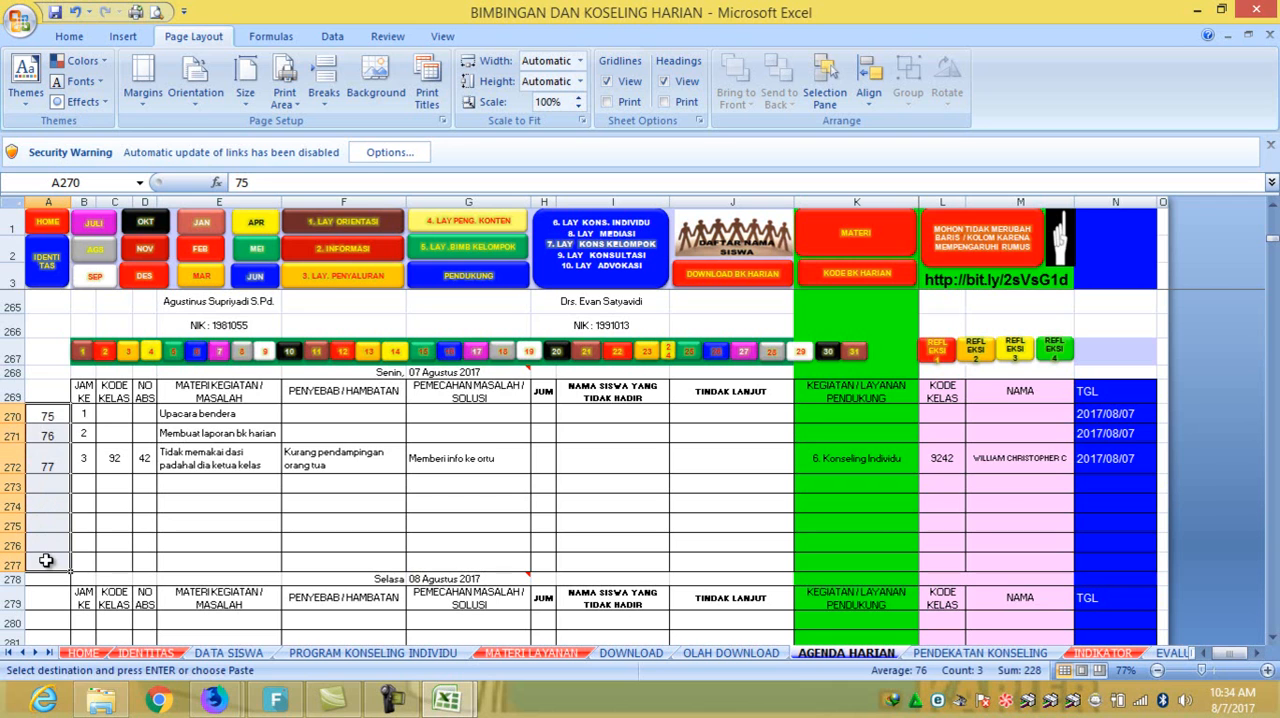
key("Delete")
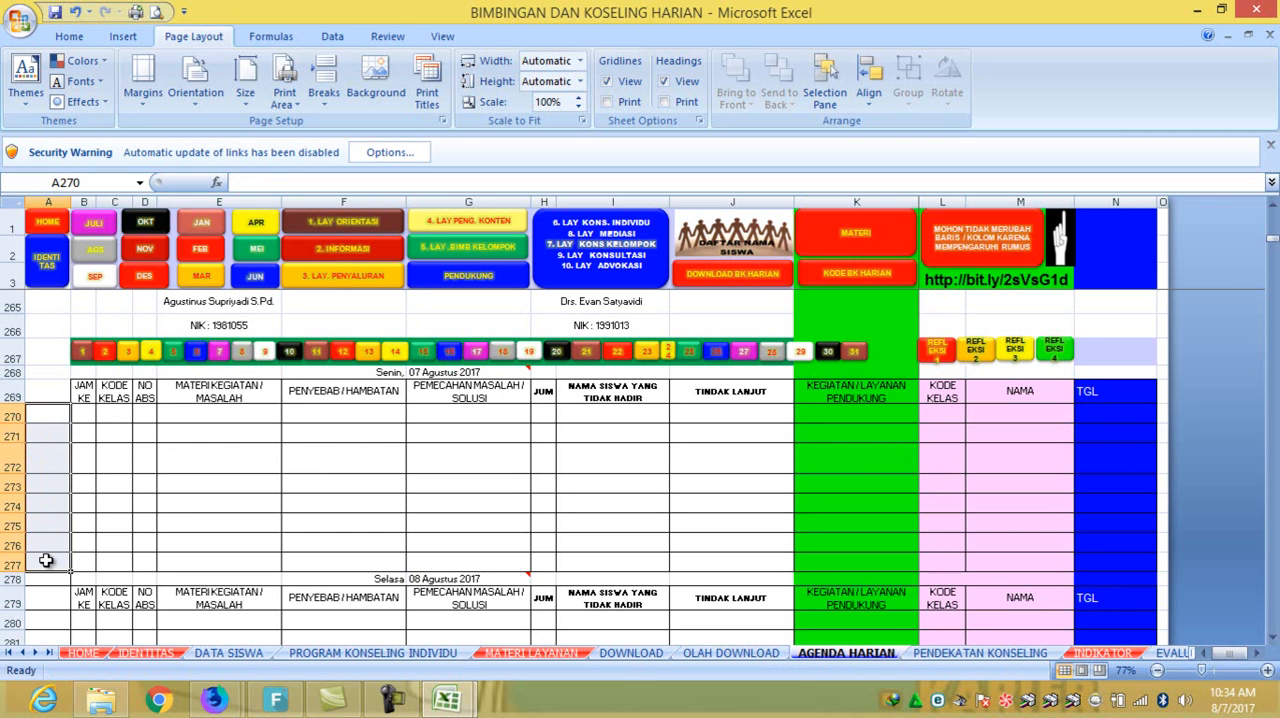
- Check the last entry number and its TGL date in the Sabtu 05 Agustus 2017 agenda
left_click(48, 418)
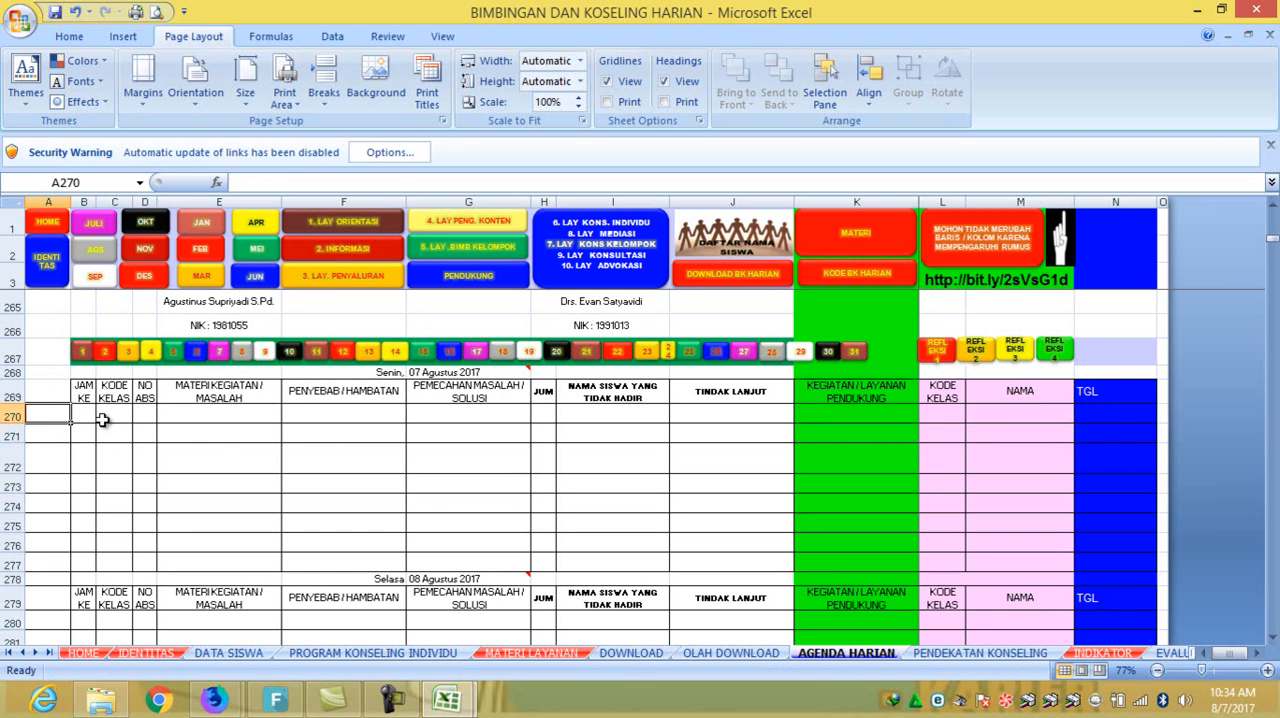
scroll(106, 421, "up", 3)
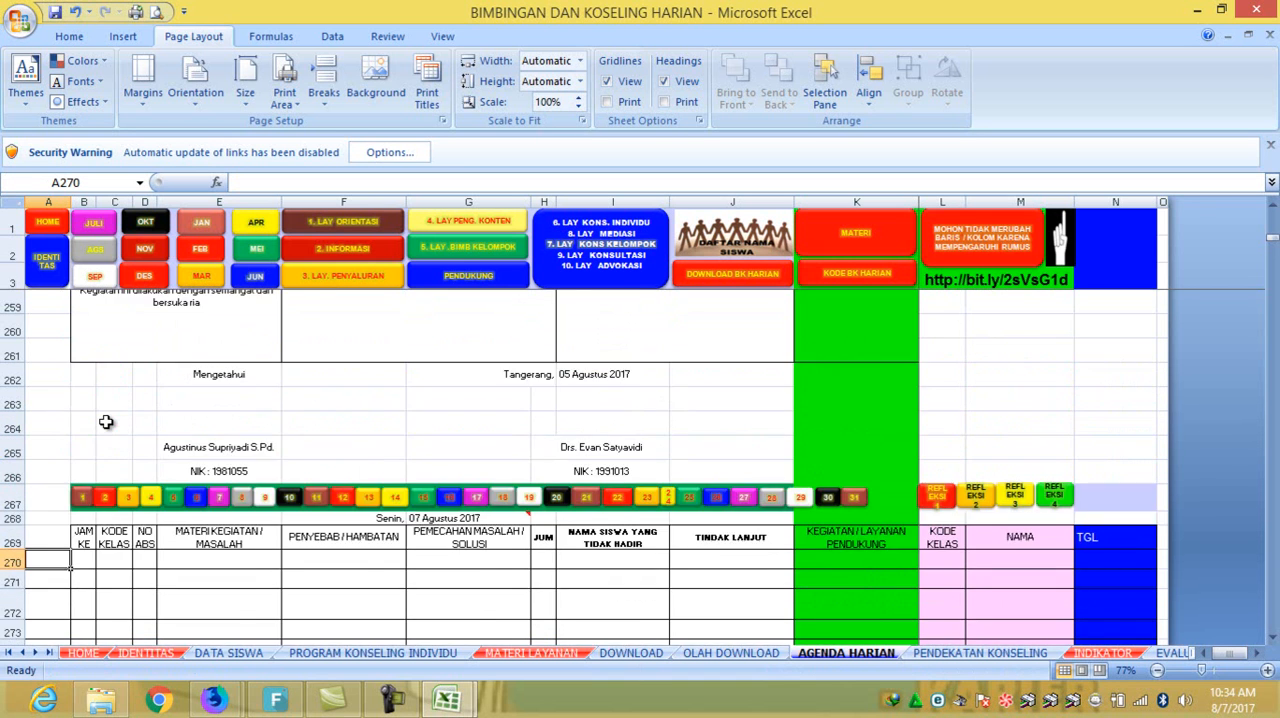
scroll(106, 421, "up", 6)
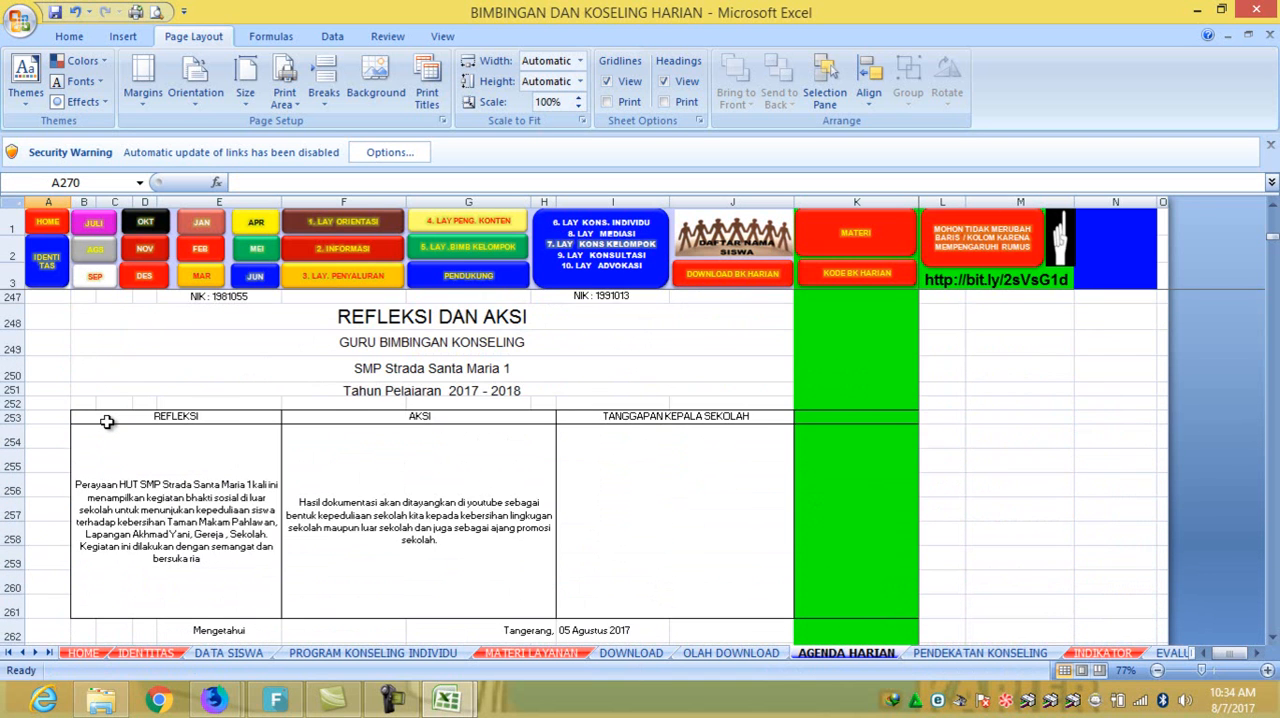
scroll(104, 418, "up", 2)
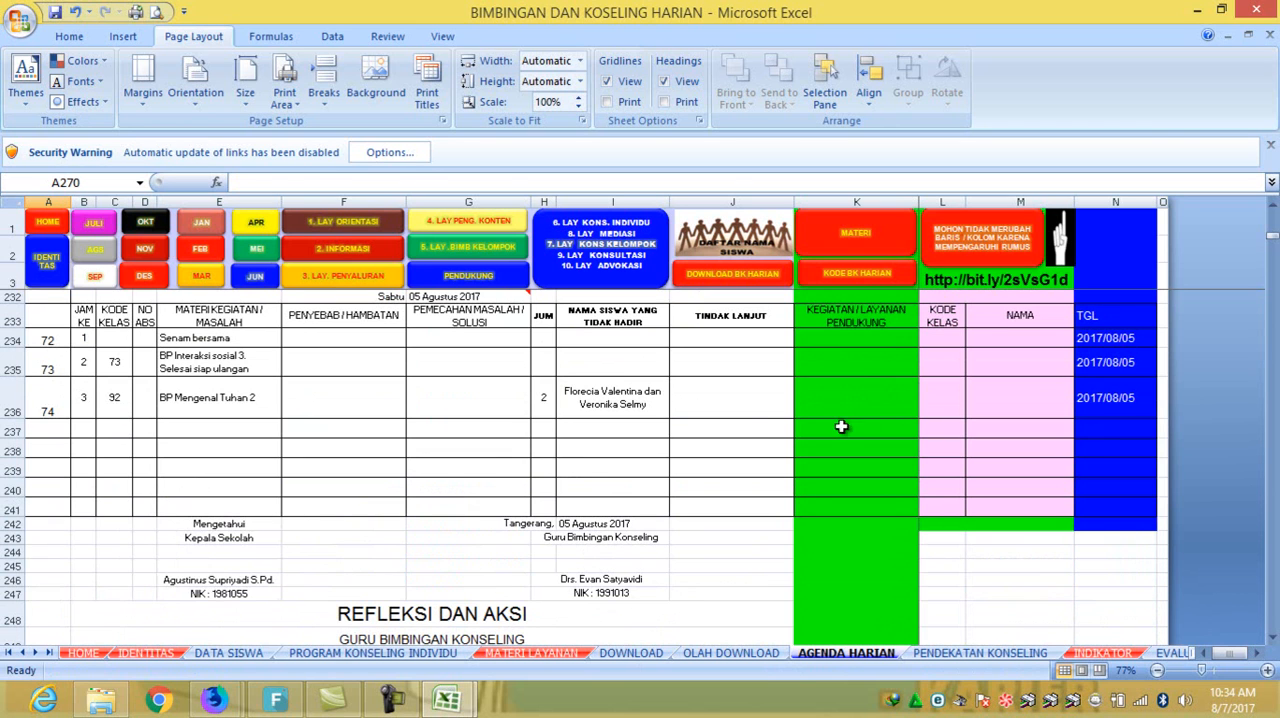
left_click(1127, 398)
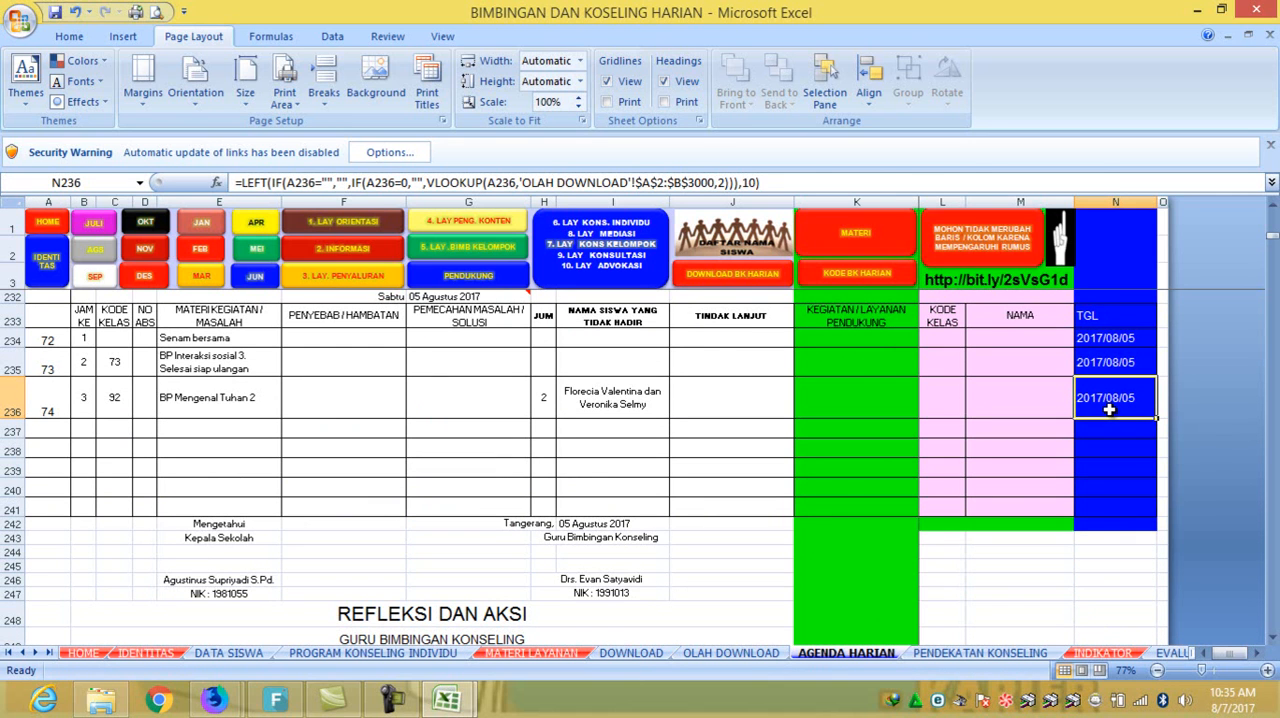
- Enter the entry numbers 75, 76 and 77 in A270:A272 of the Senin, 07 Agustus 2017 agenda
scroll(97, 510, "down", 3)
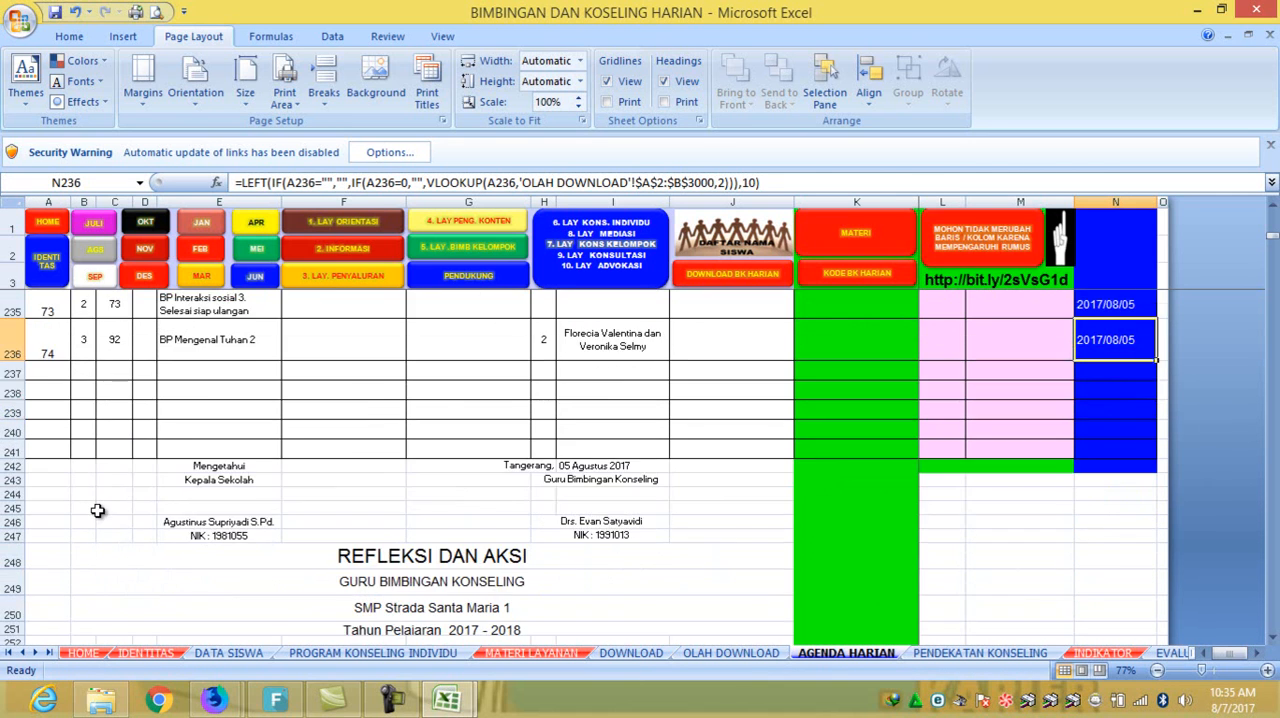
scroll(97, 510, "down", 2)
scroll(97, 510, "down", 4)
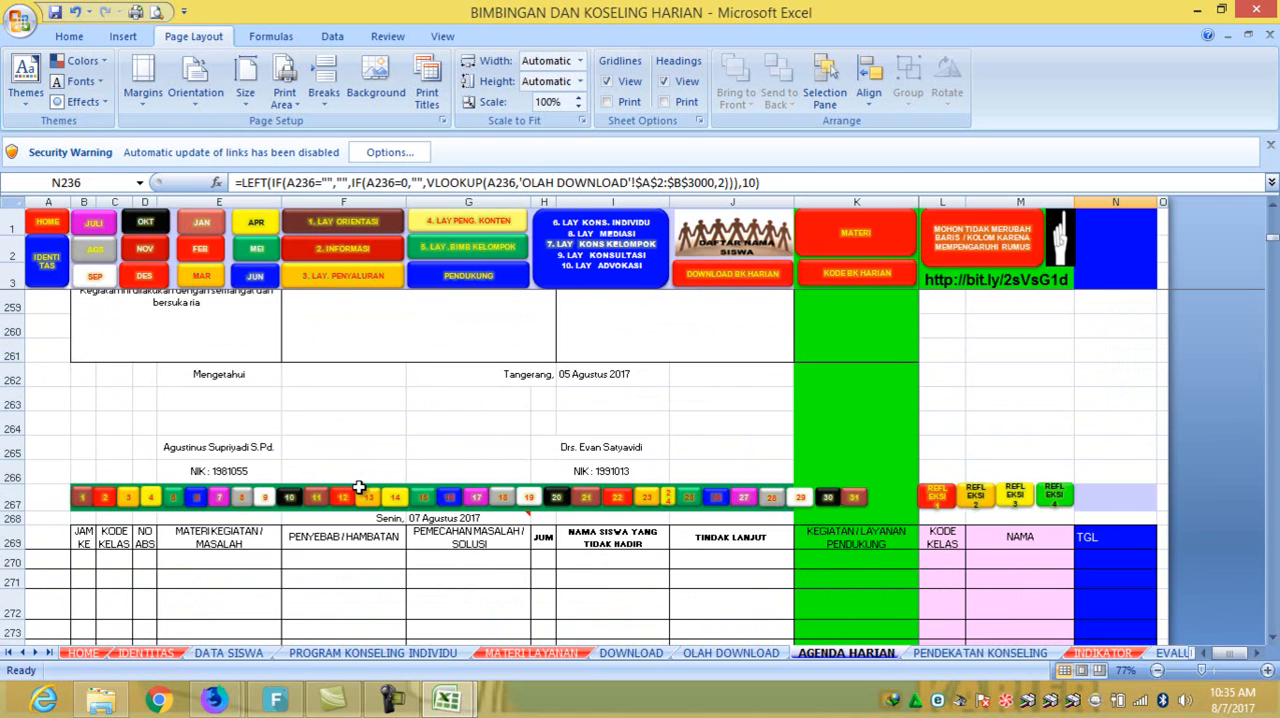
scroll(358, 487, "down", 2)
left_click(42, 415)
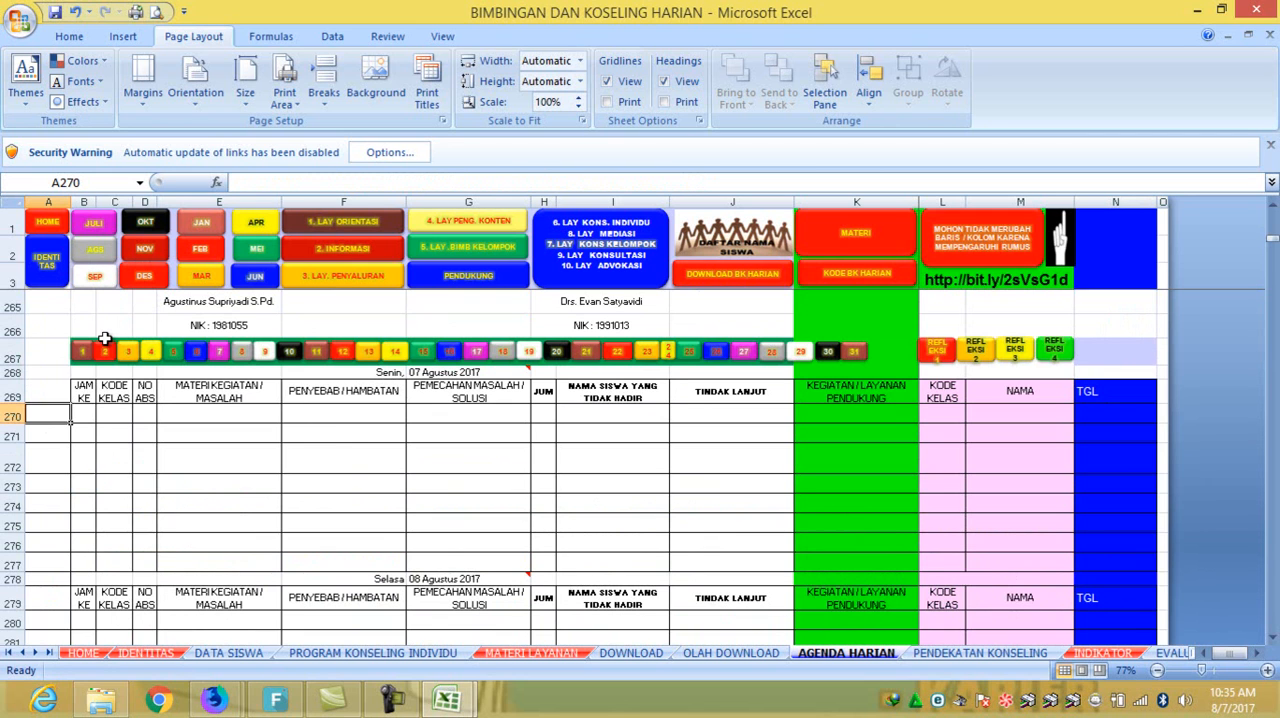
type("75")
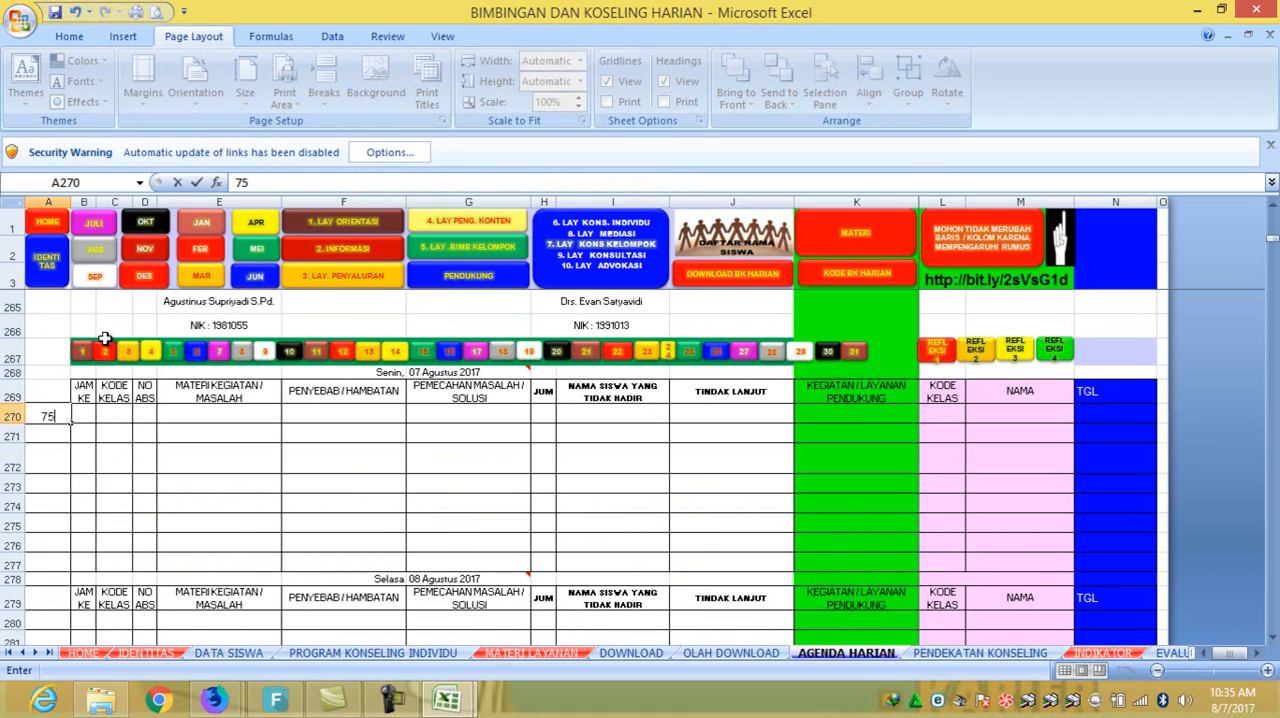
key("Return")
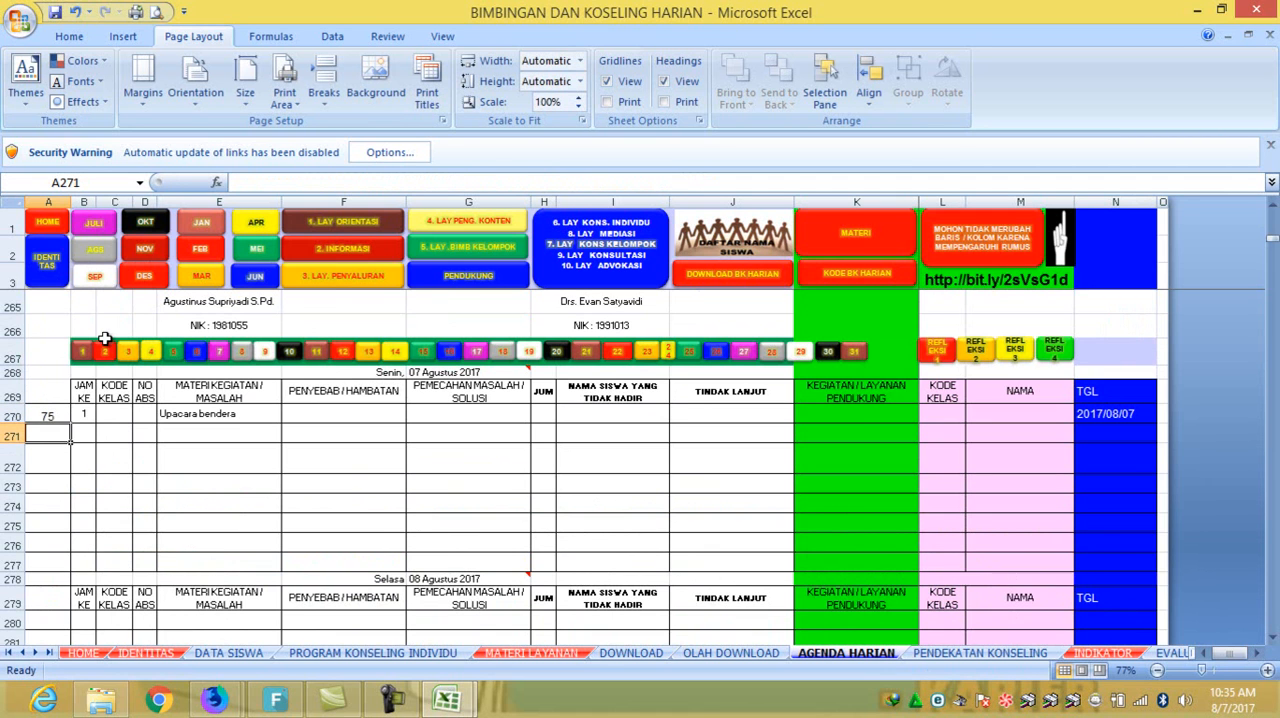
key("Down")
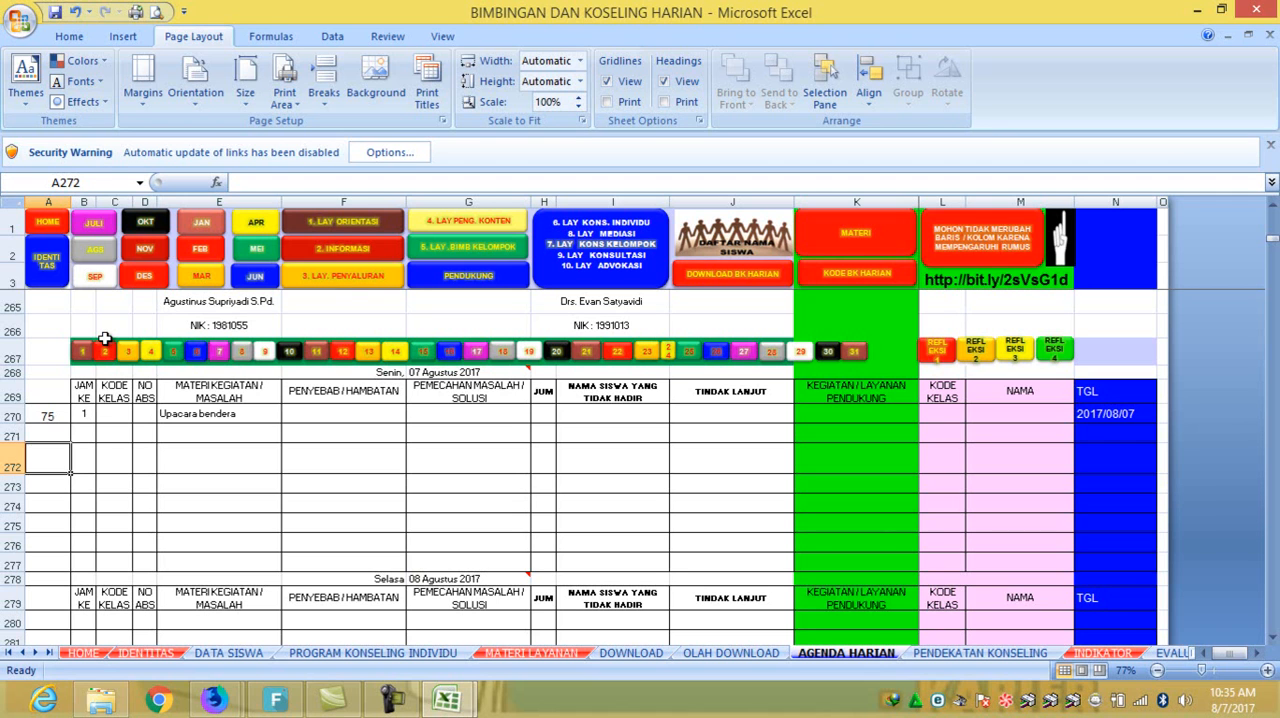
key("Up")
type("76")
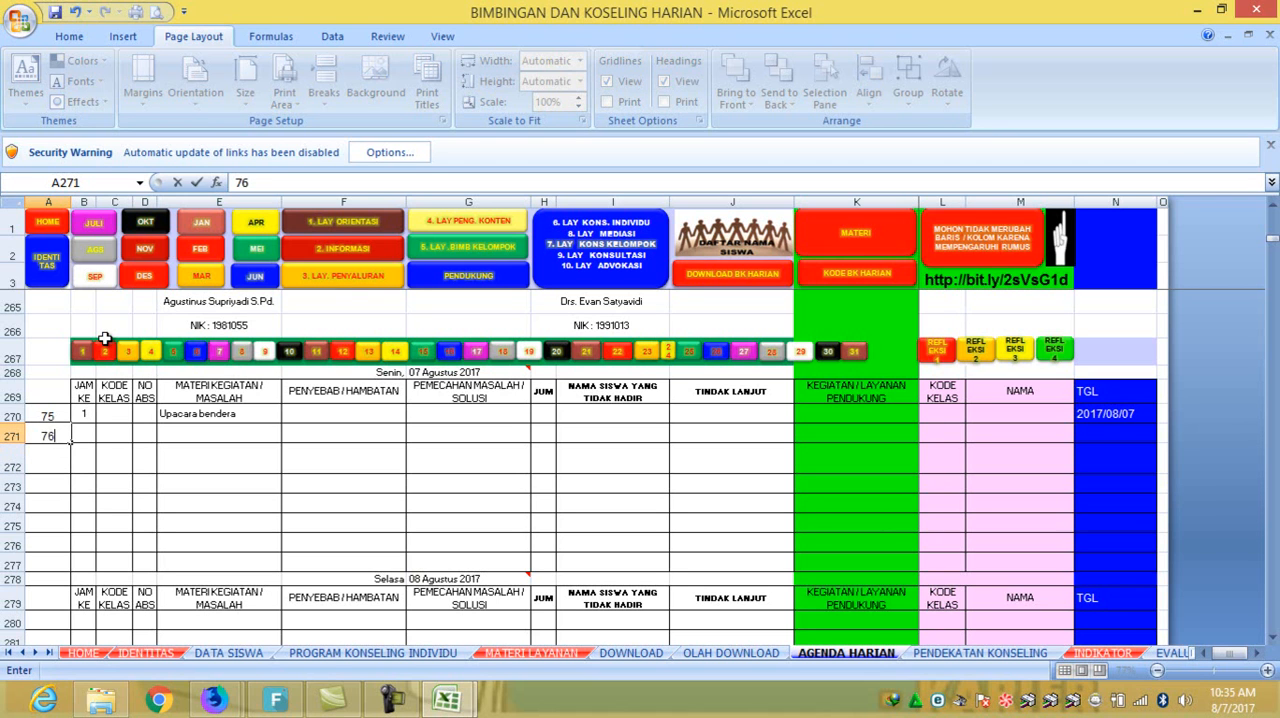
key("Return")
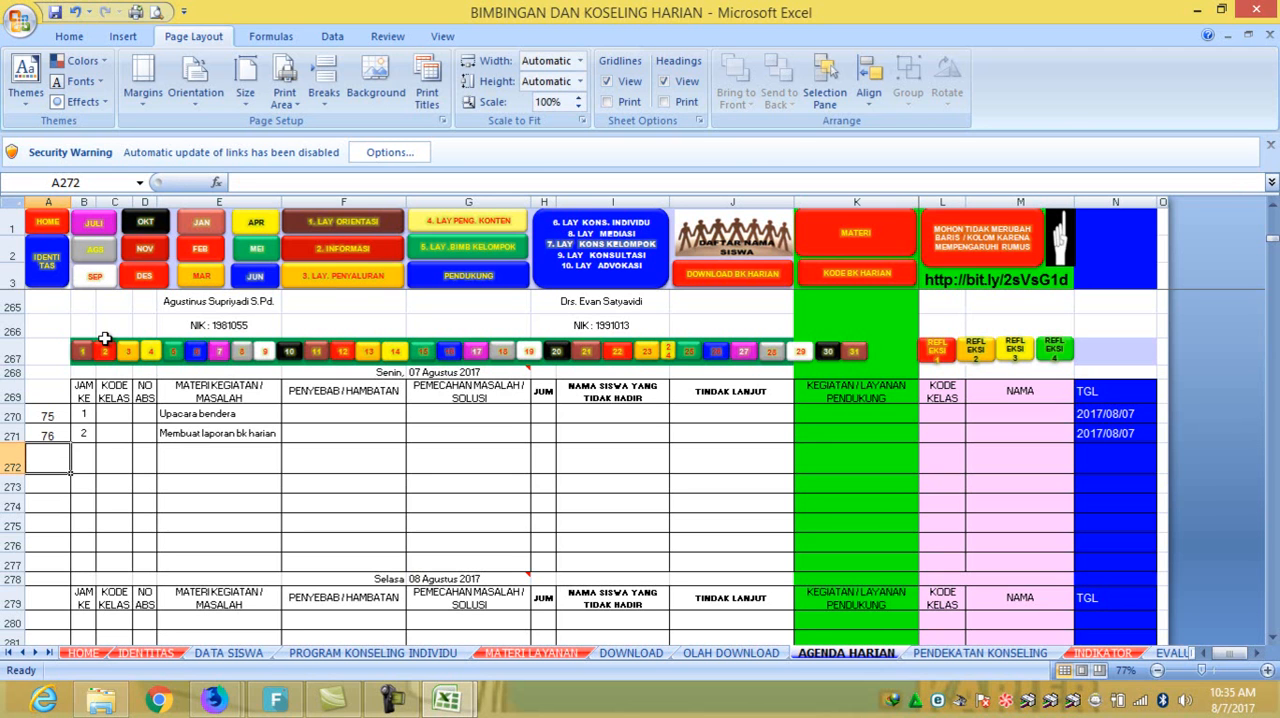
type("77")
key("Return")
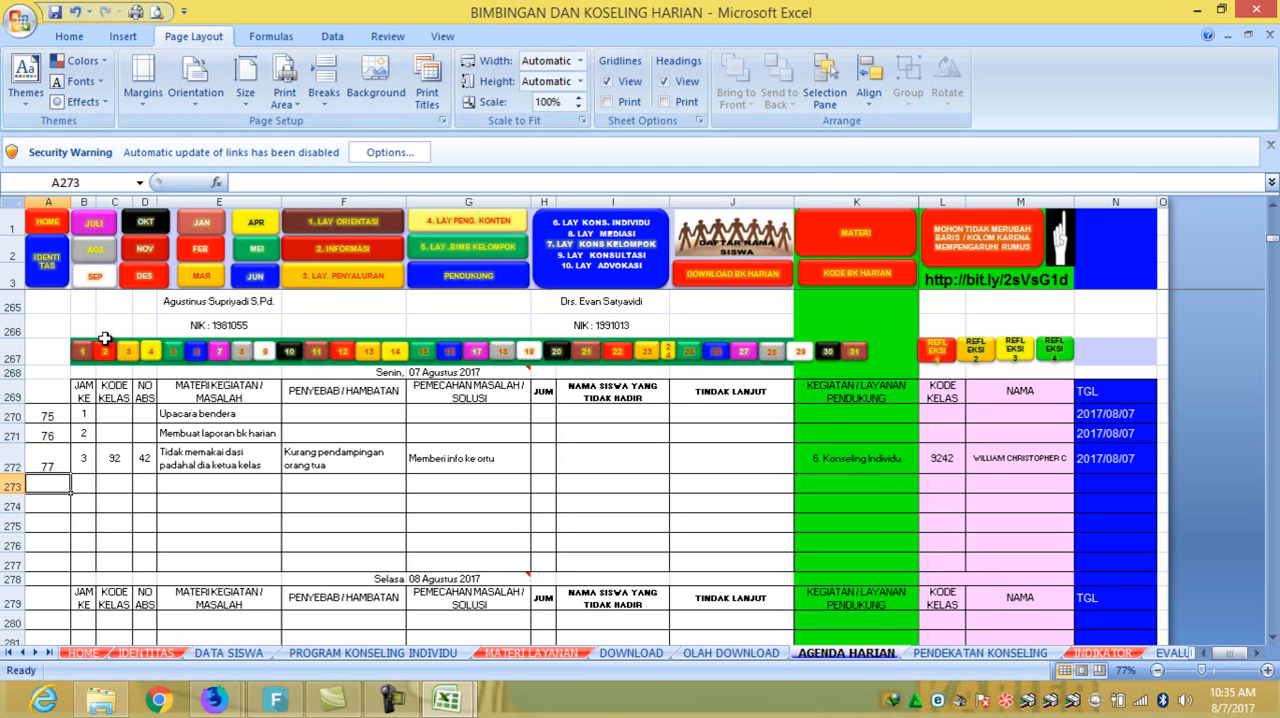
- Copy entry number 77 from A272 and follow the individual counseling link to the 6. LAPORAN KONSELING sheet
left_click(50, 463)
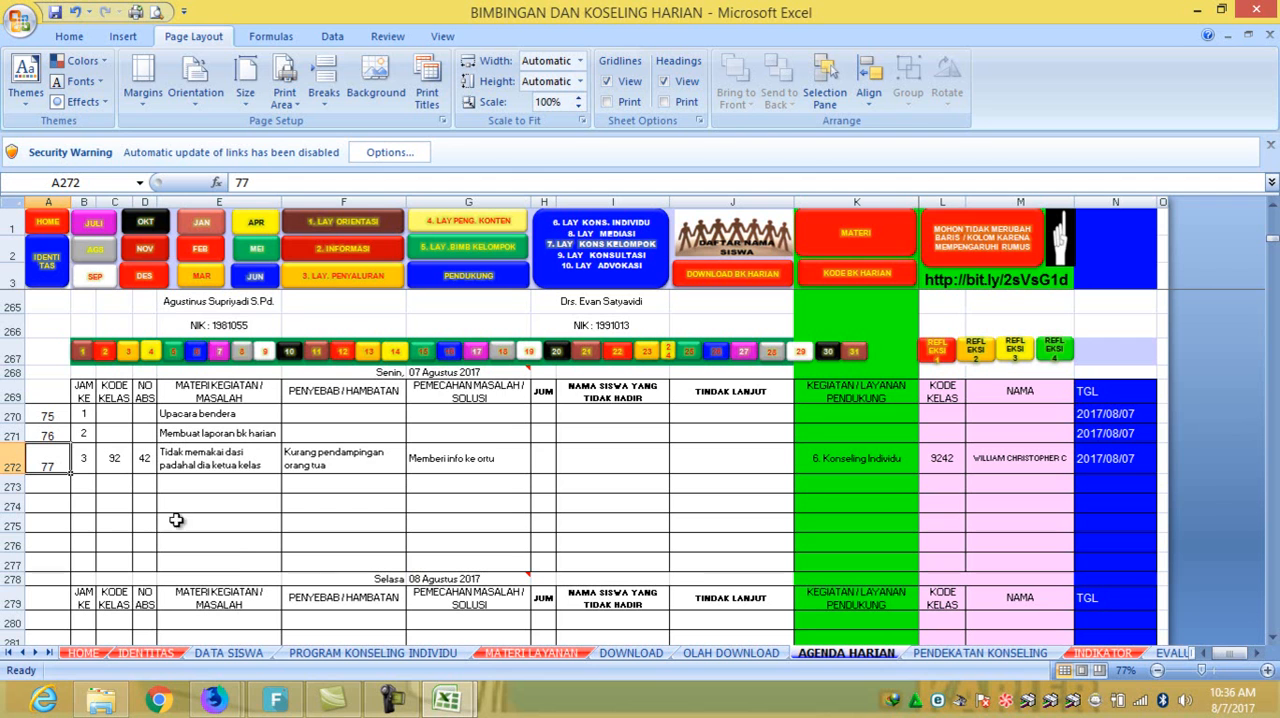
right_click(55, 466)
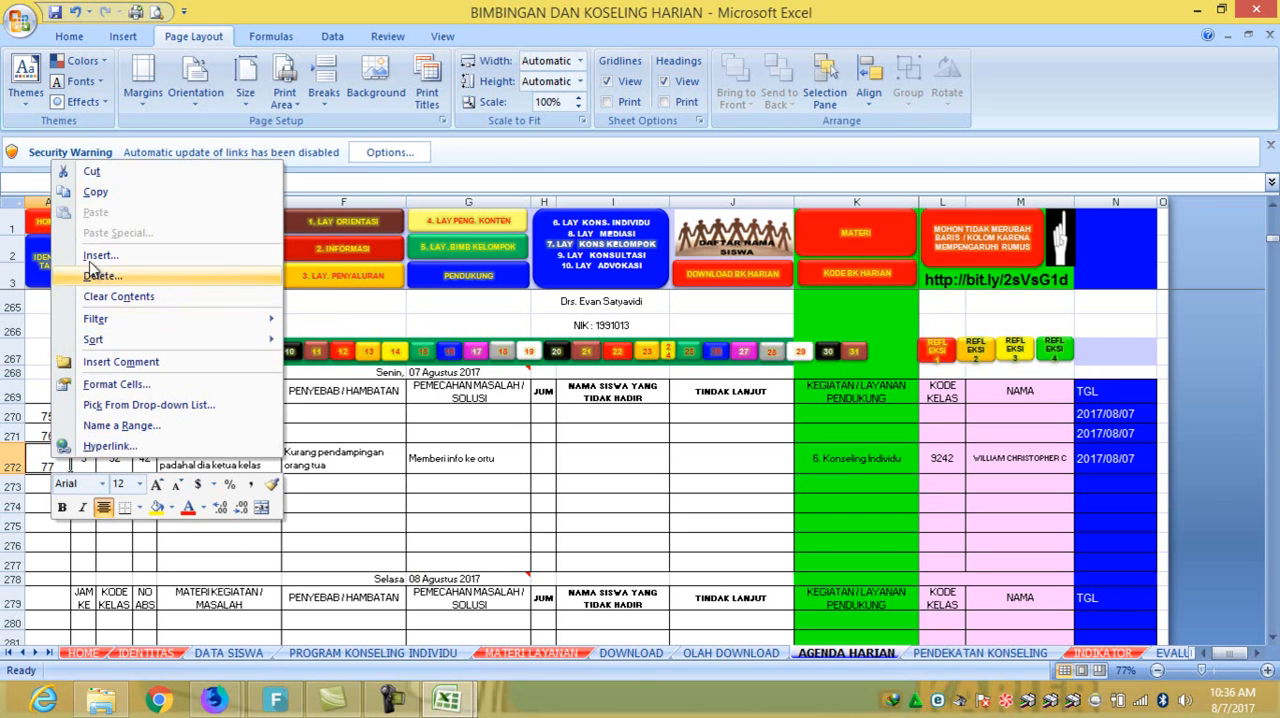
left_click(95, 191)
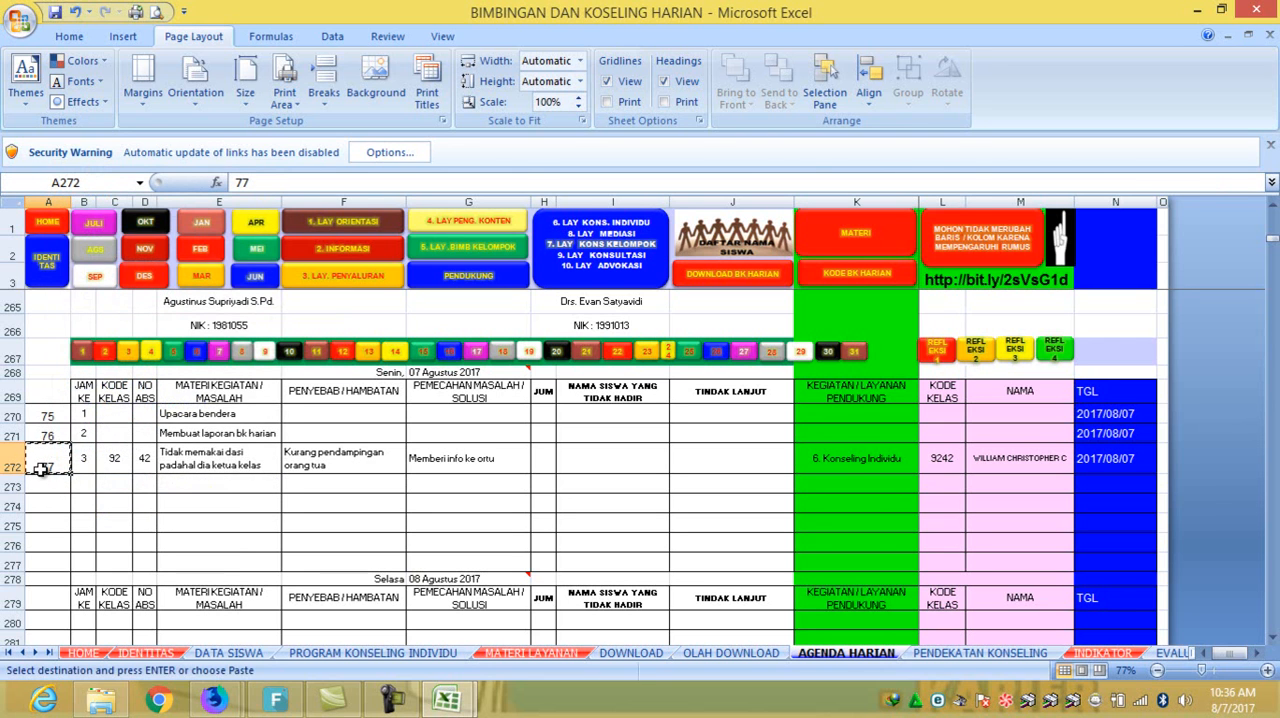
left_click(625, 253)
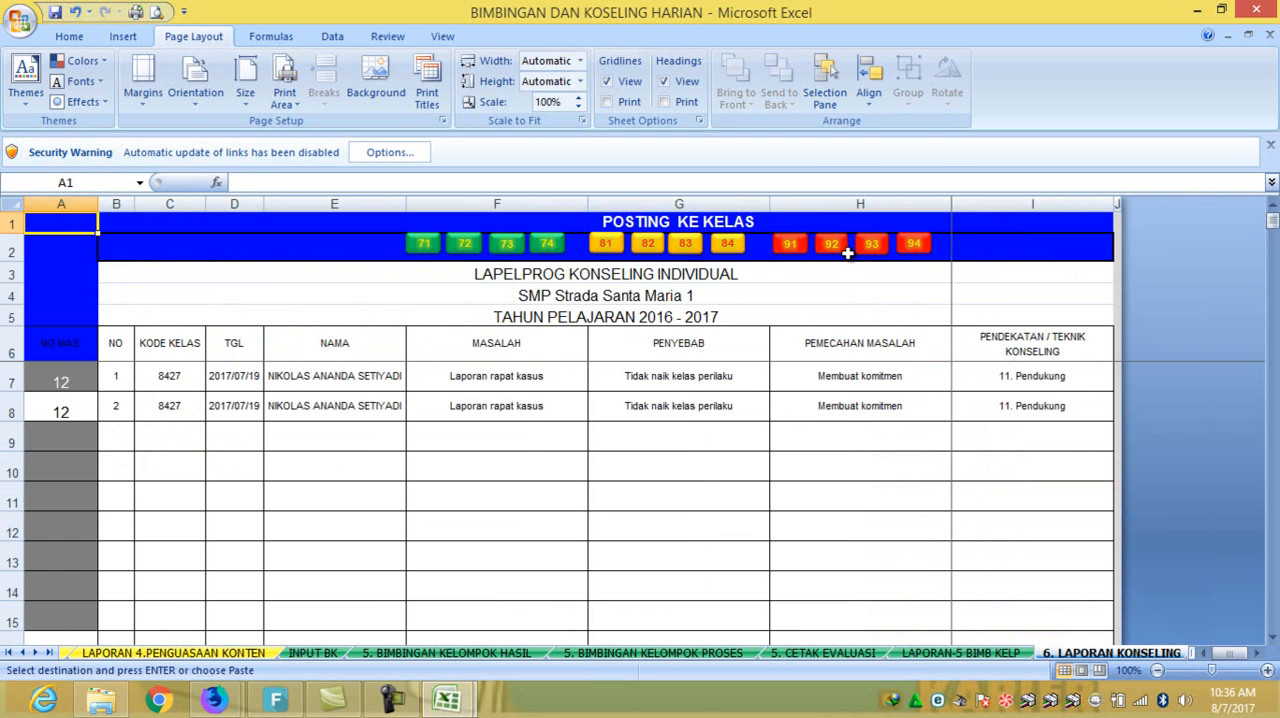
- Paste entry number 77 in E506, the MASALAH KE 1 cell for code 9242 in the class 92 counseling collection, and clear E507 below it
left_click(833, 242)
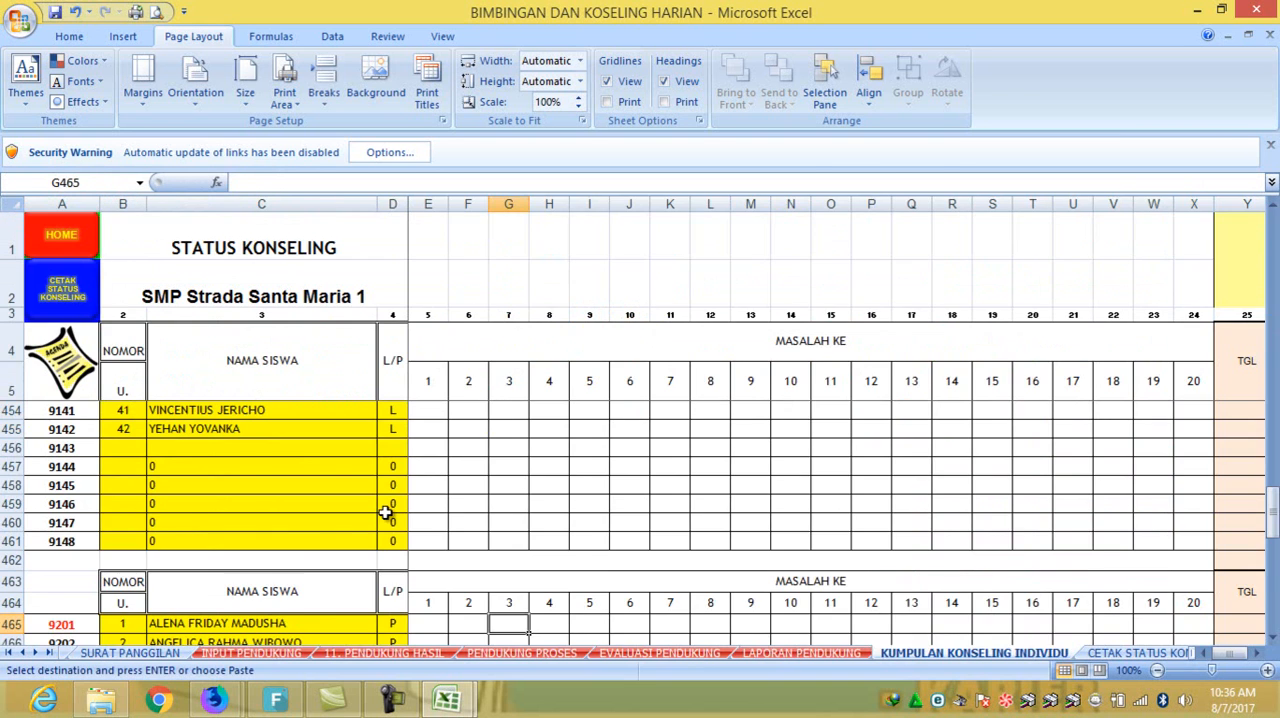
scroll(323, 496, "down", 14)
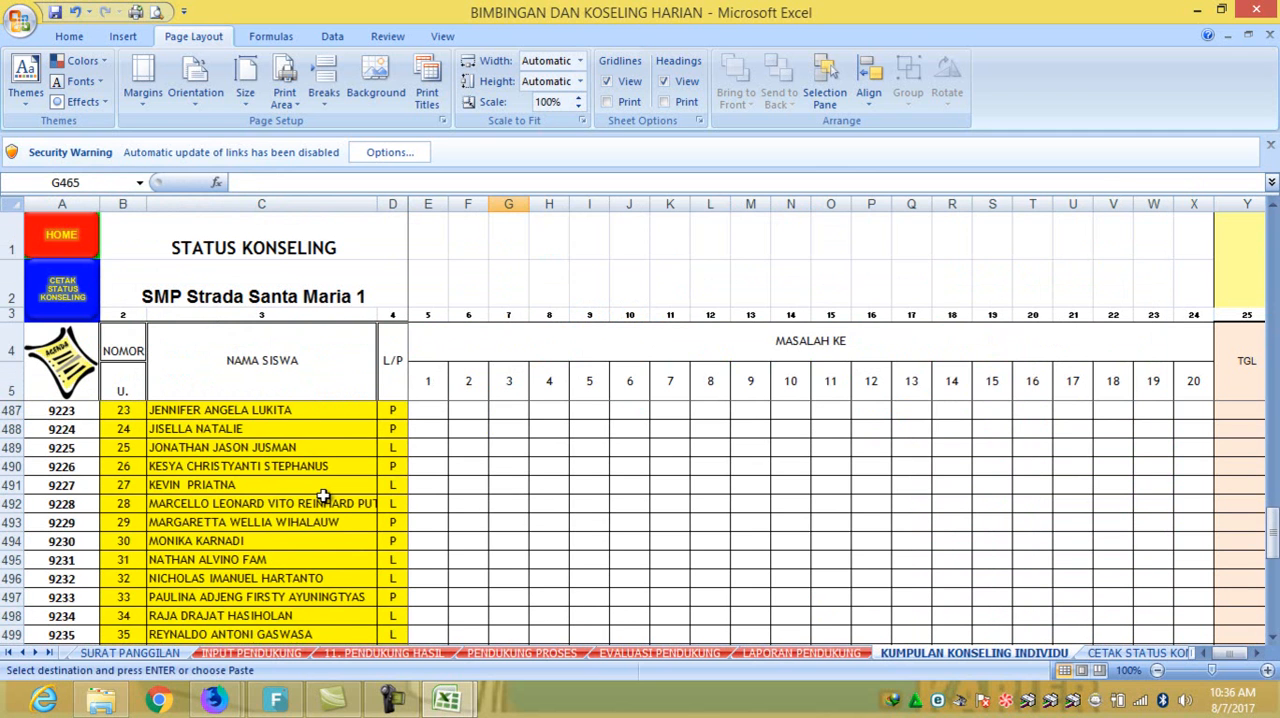
scroll(323, 496, "down", 1)
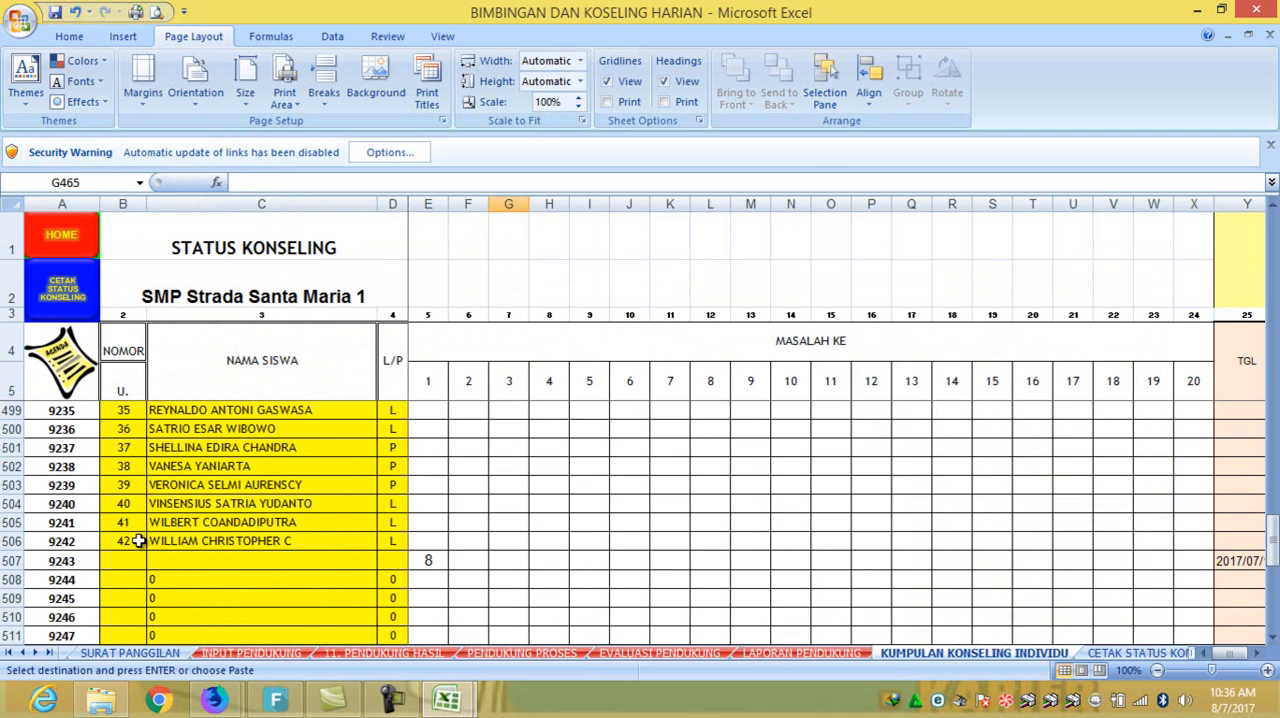
left_click(422, 540)
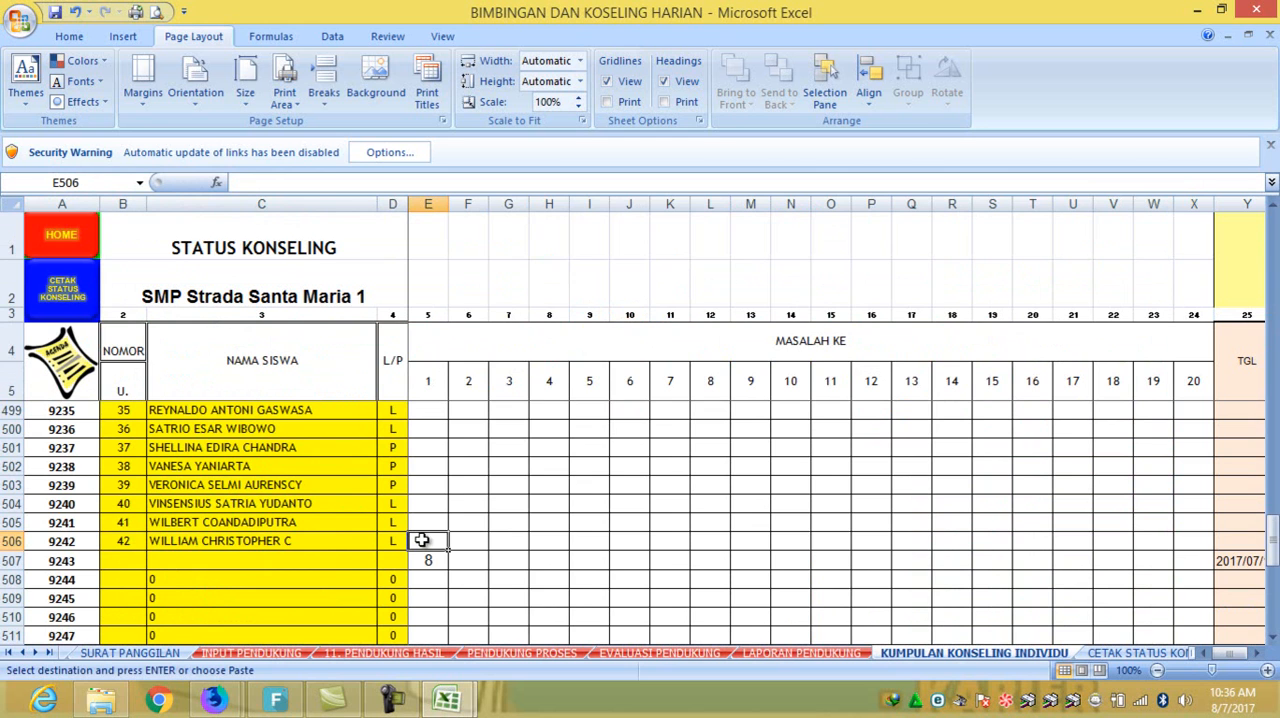
right_click(422, 540)
left_click(487, 294)
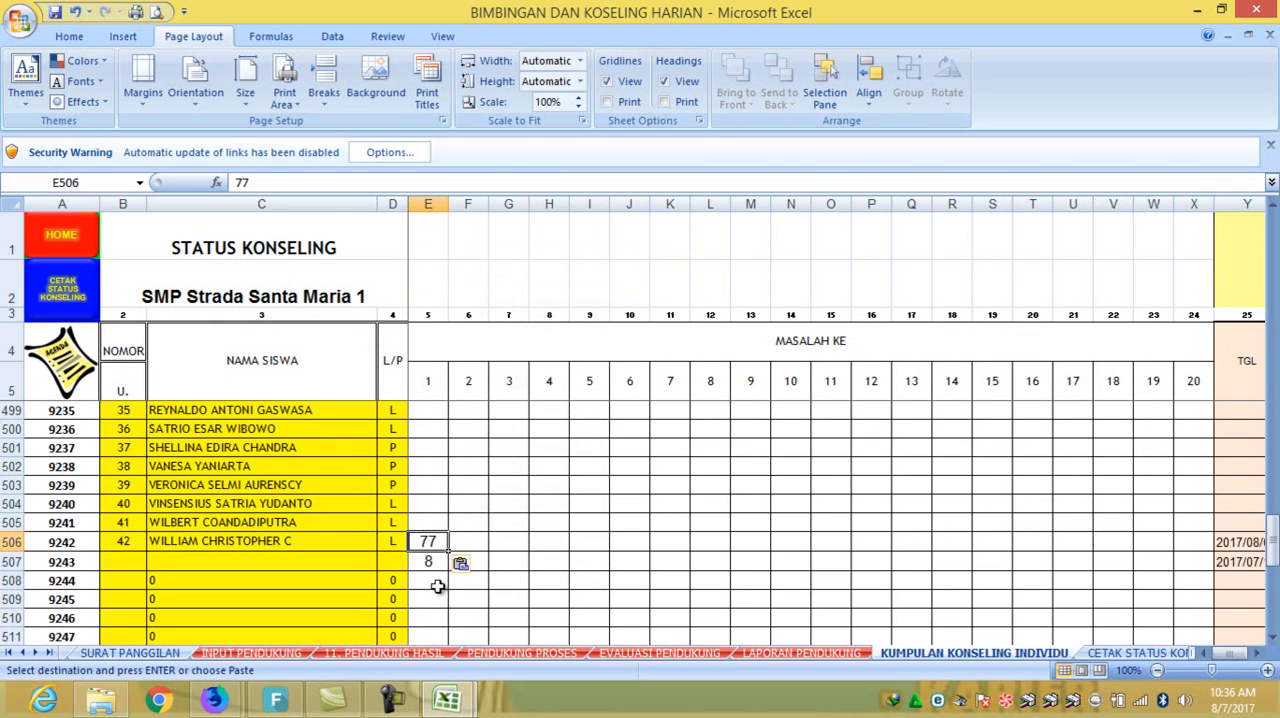
left_click(425, 562)
key("Delete")
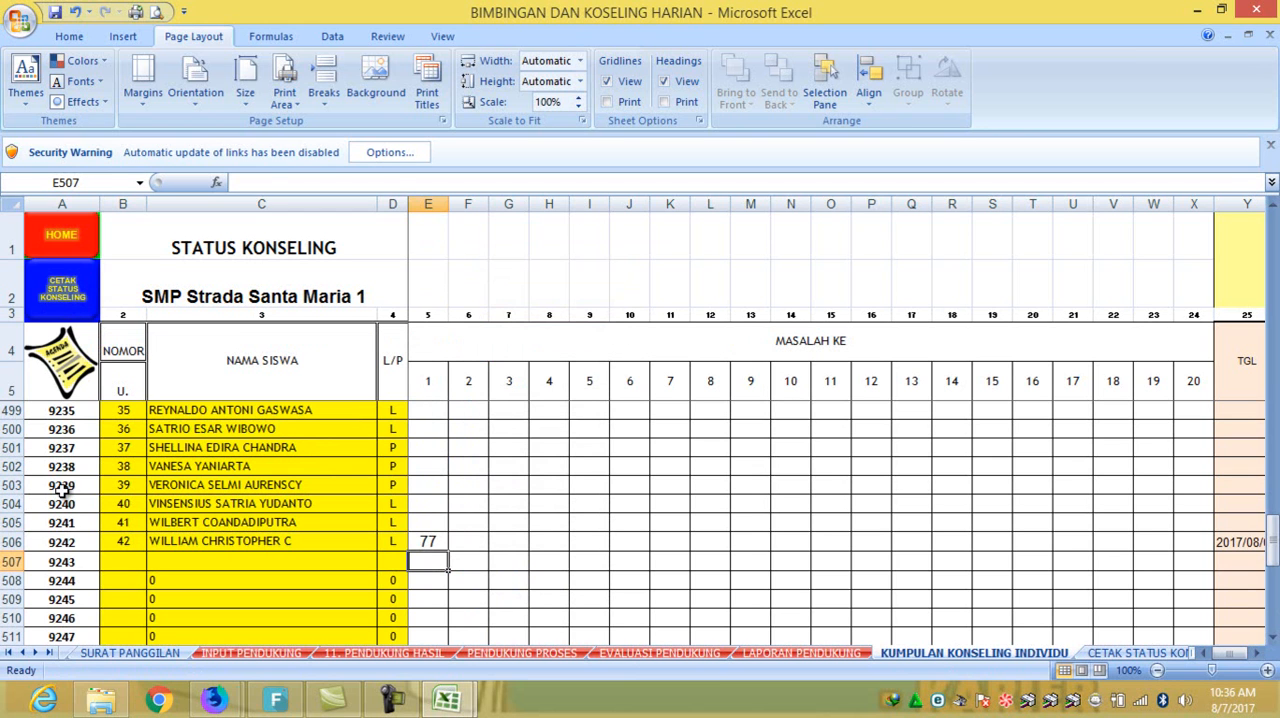
- Set the student code in H1 of the CETAK STATUS KONSELING sheet to 9242
left_click(92, 541)
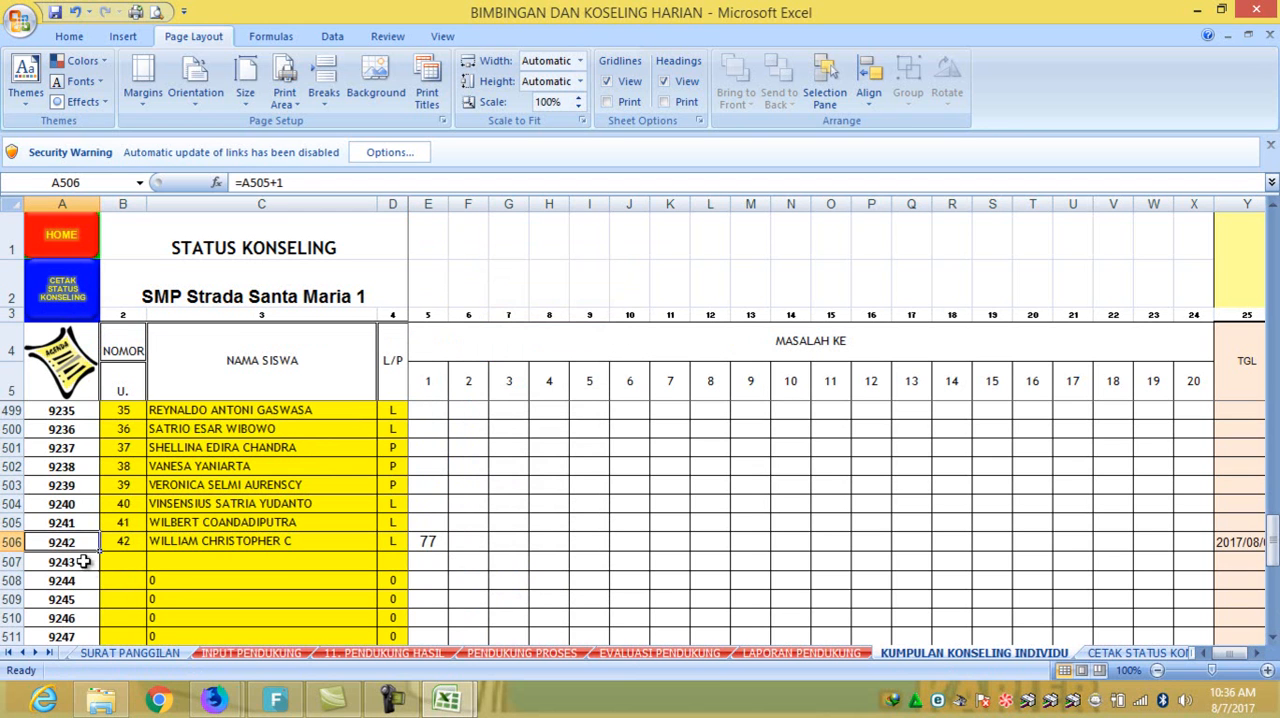
left_click(66, 298)
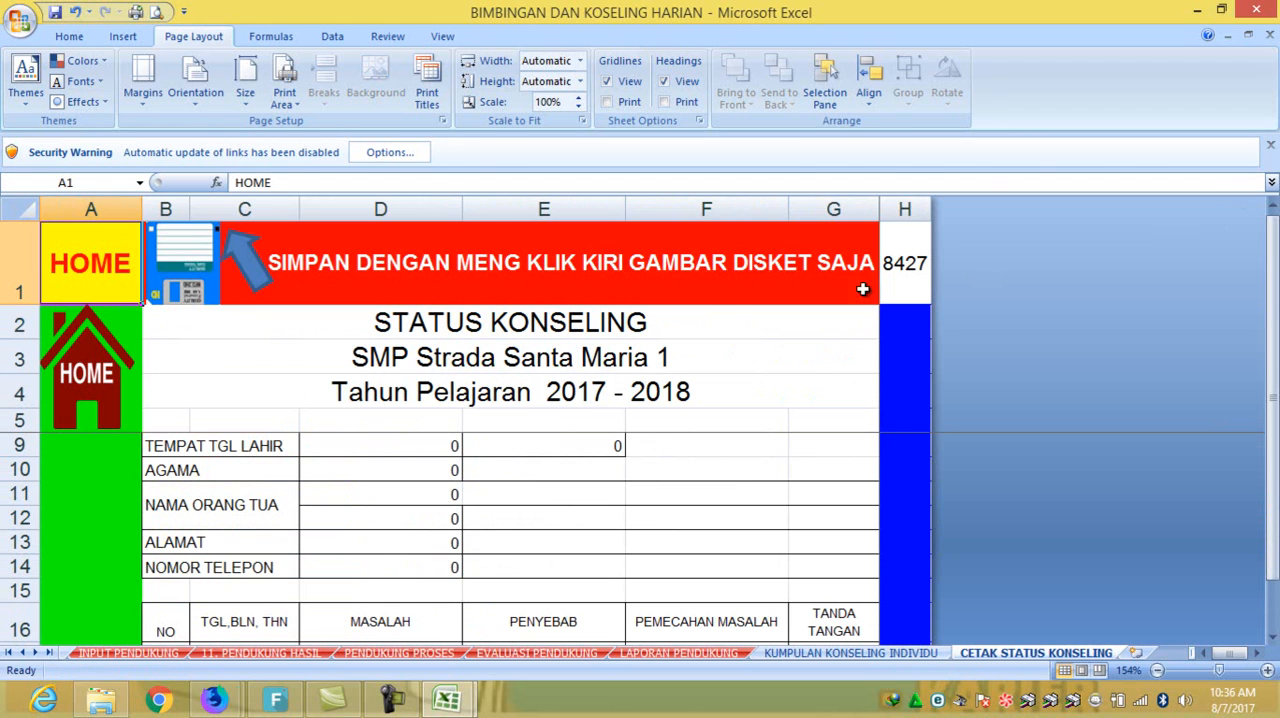
left_click(912, 257)
type("9")
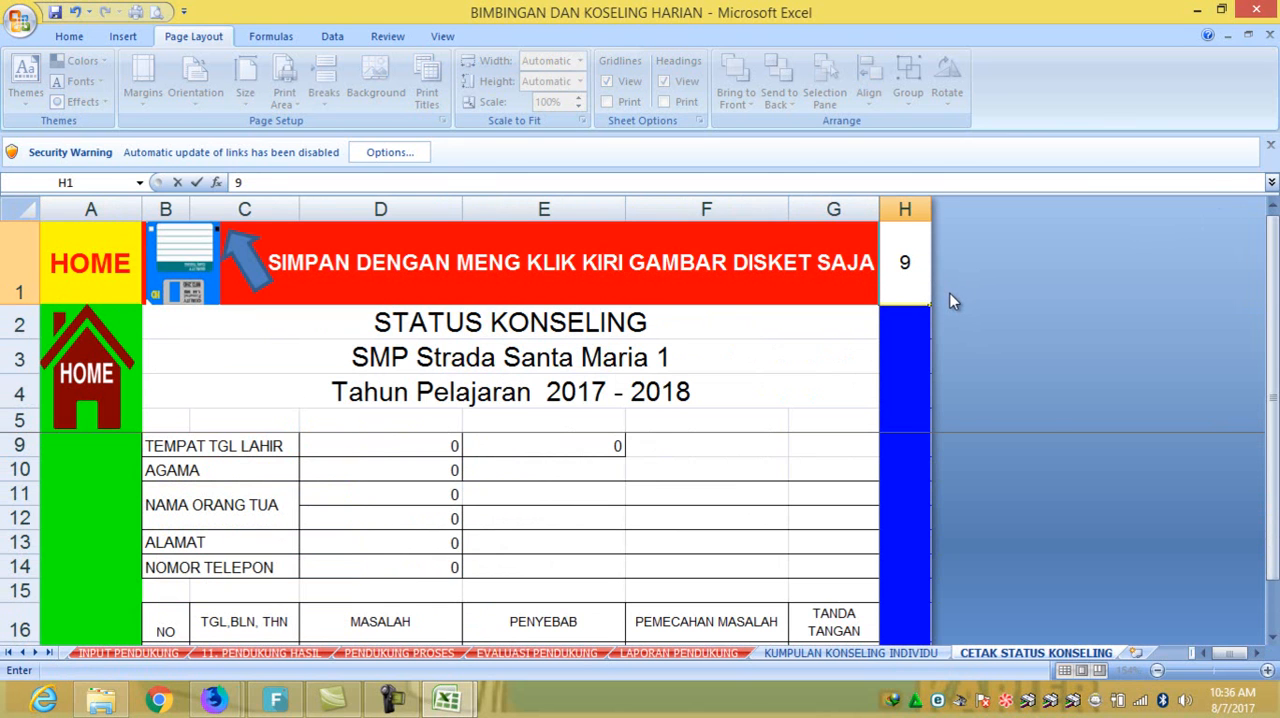
type("242")
key("Return")
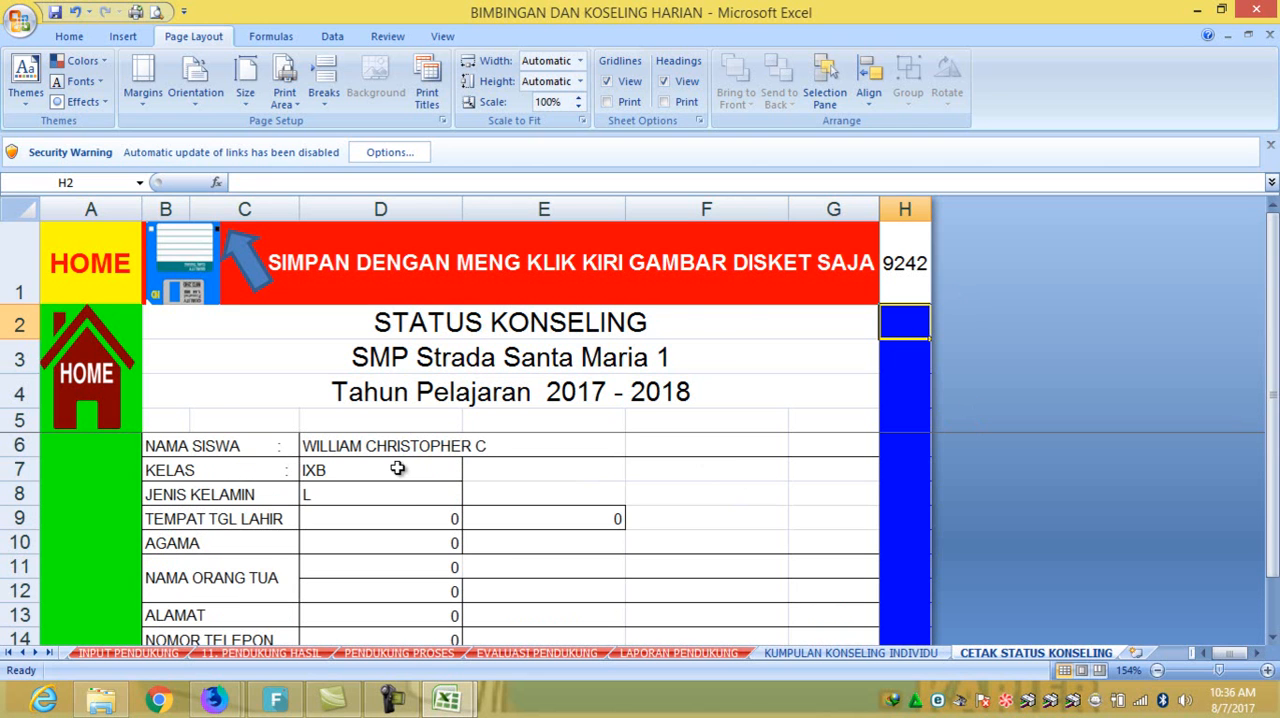
- Review the first counseling record and the signature block in the STATUS KONSELING report, and return to the AGENDA HARIAN sheet
scroll(397, 468, "down", 3)
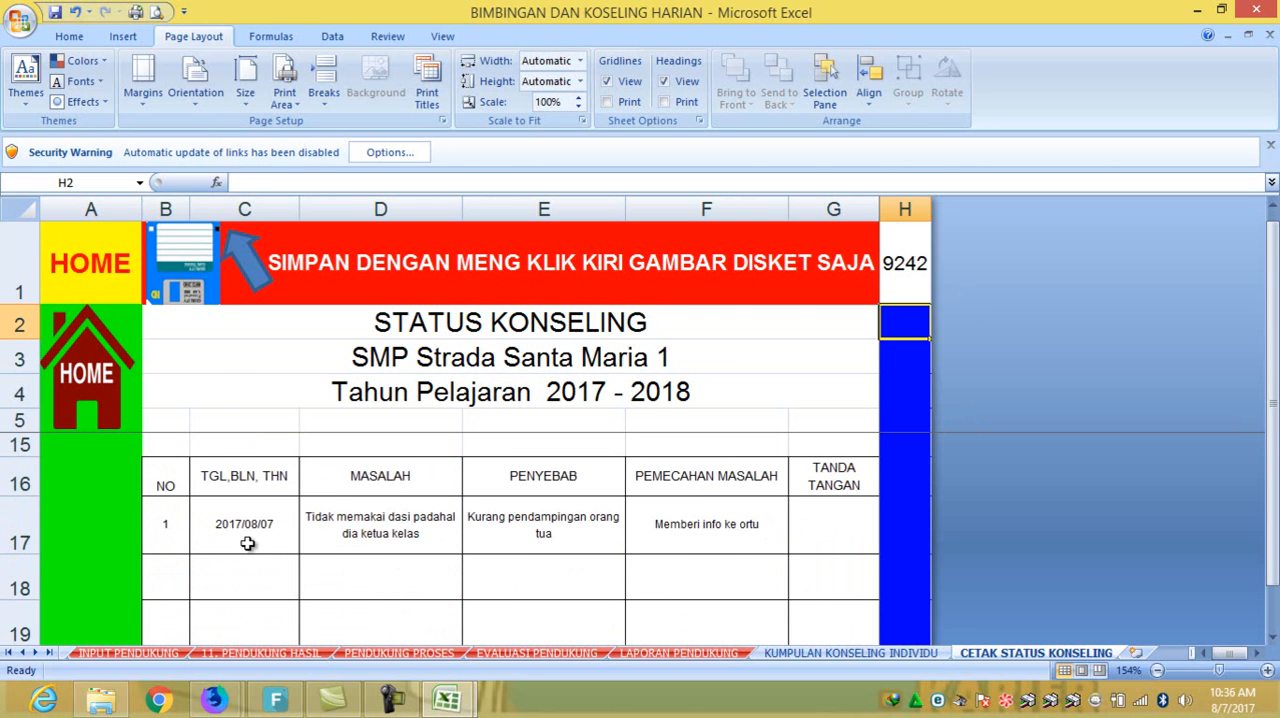
left_click(158, 523)
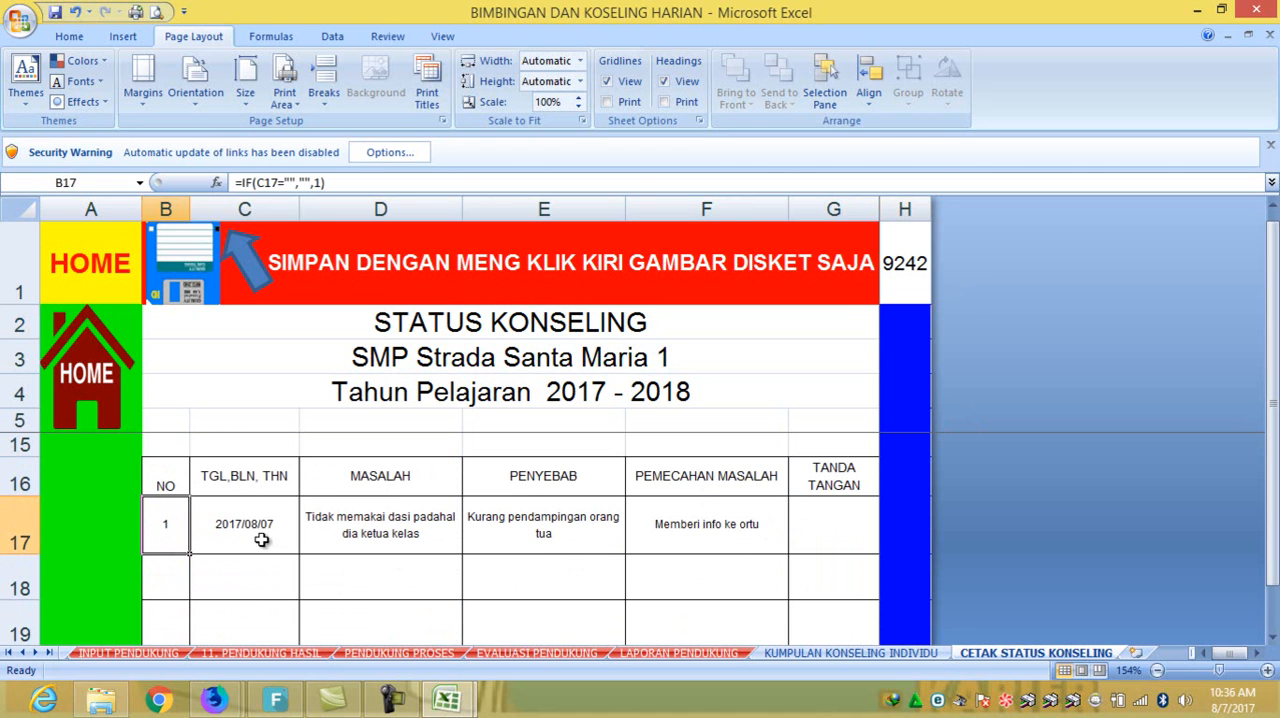
left_click(263, 540)
left_click(344, 522)
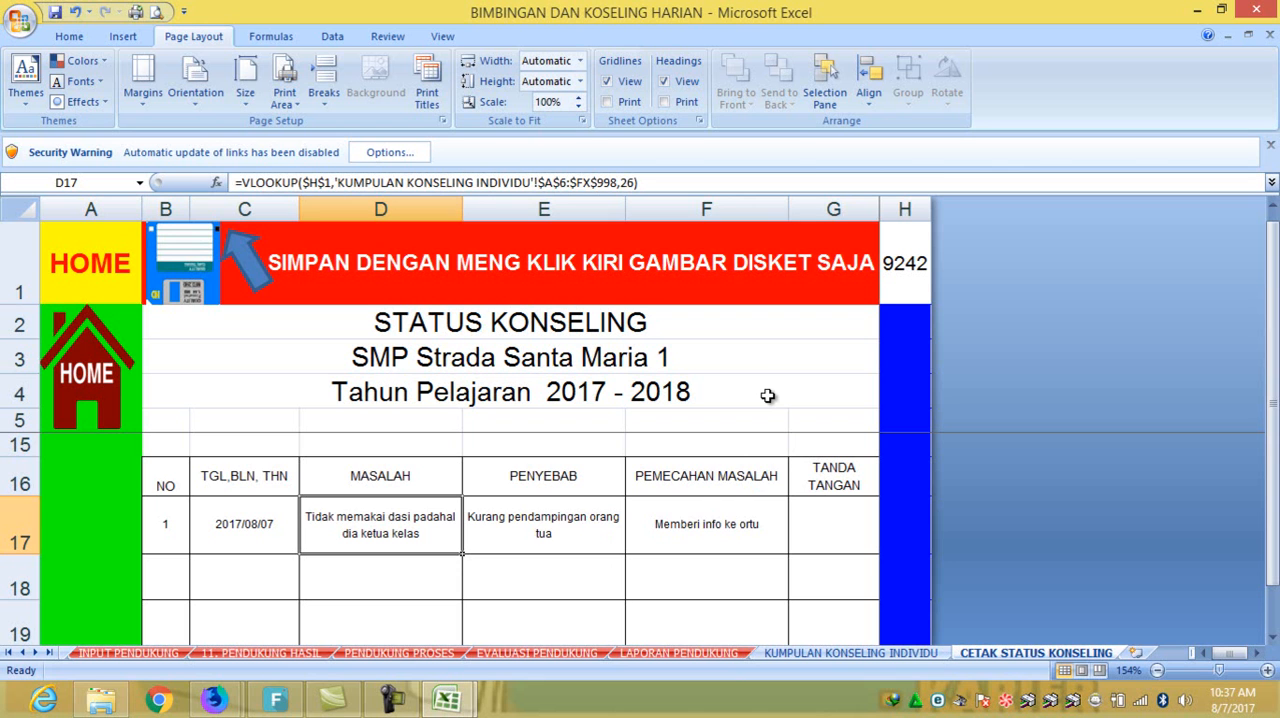
scroll(760, 410, "down", 6)
scroll(758, 420, "up", 2)
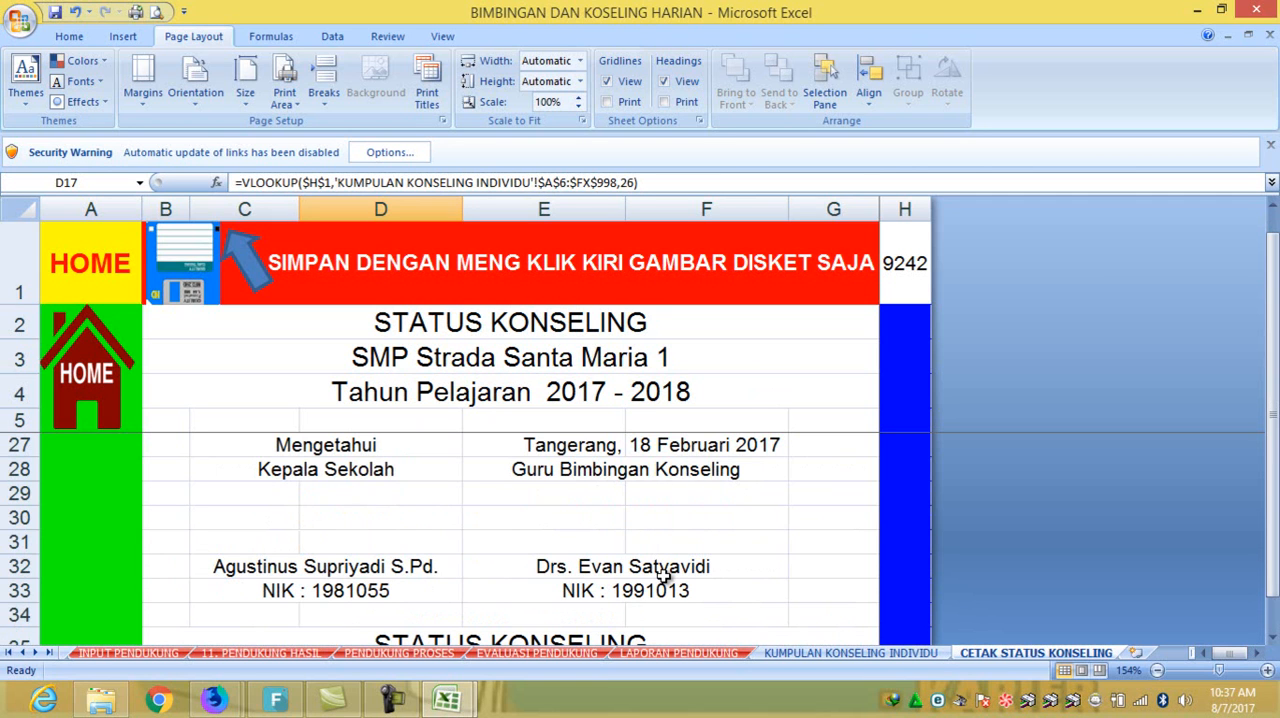
scroll(664, 575, "up", 5)
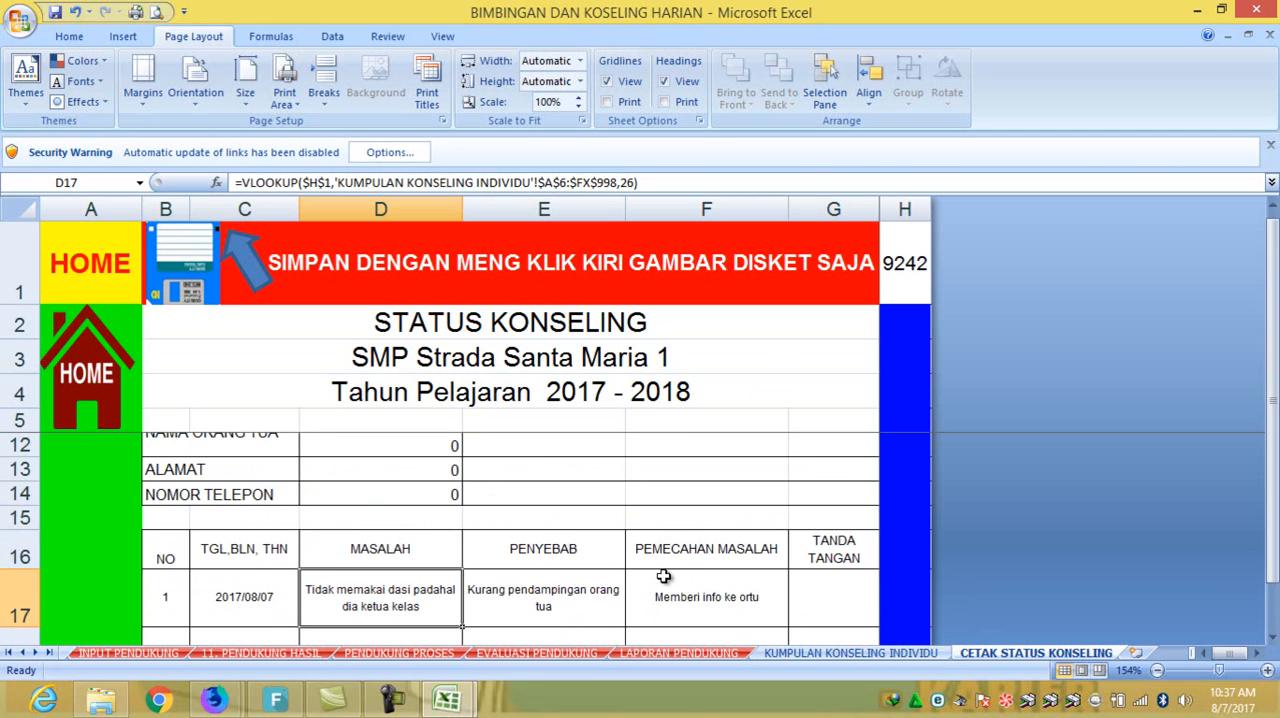
scroll(664, 575, "down", 1)
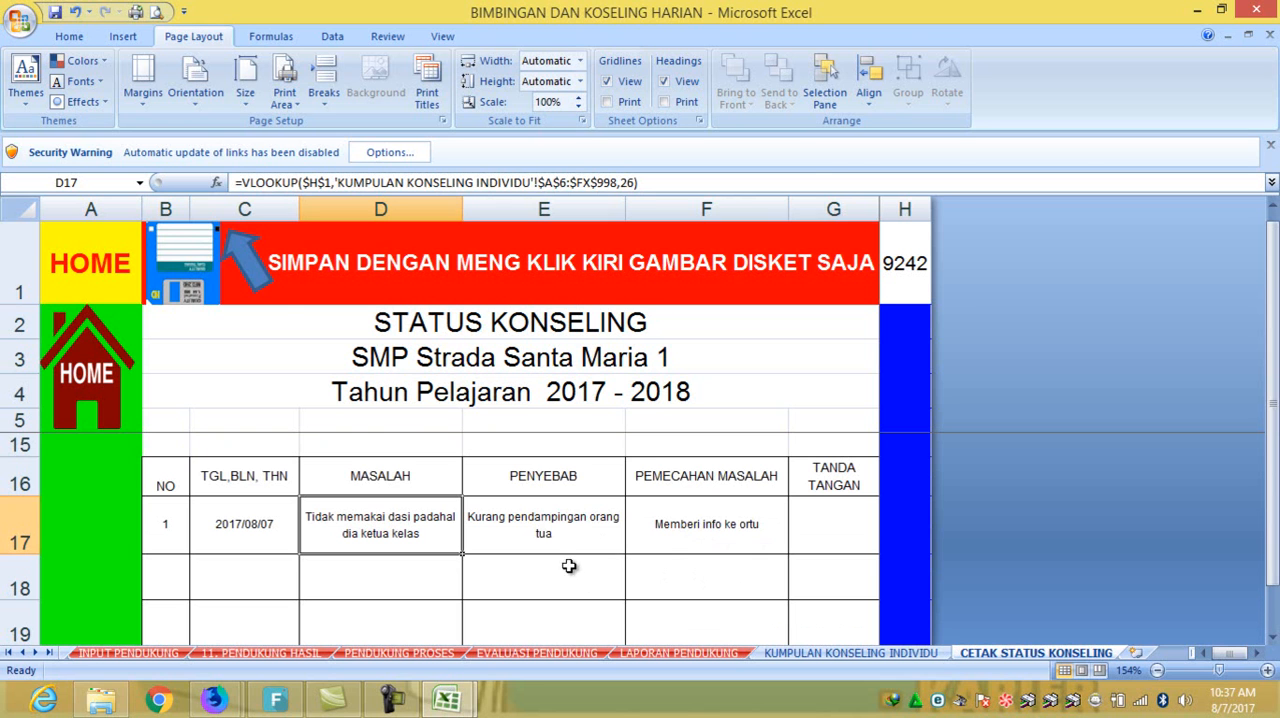
left_click(103, 367)
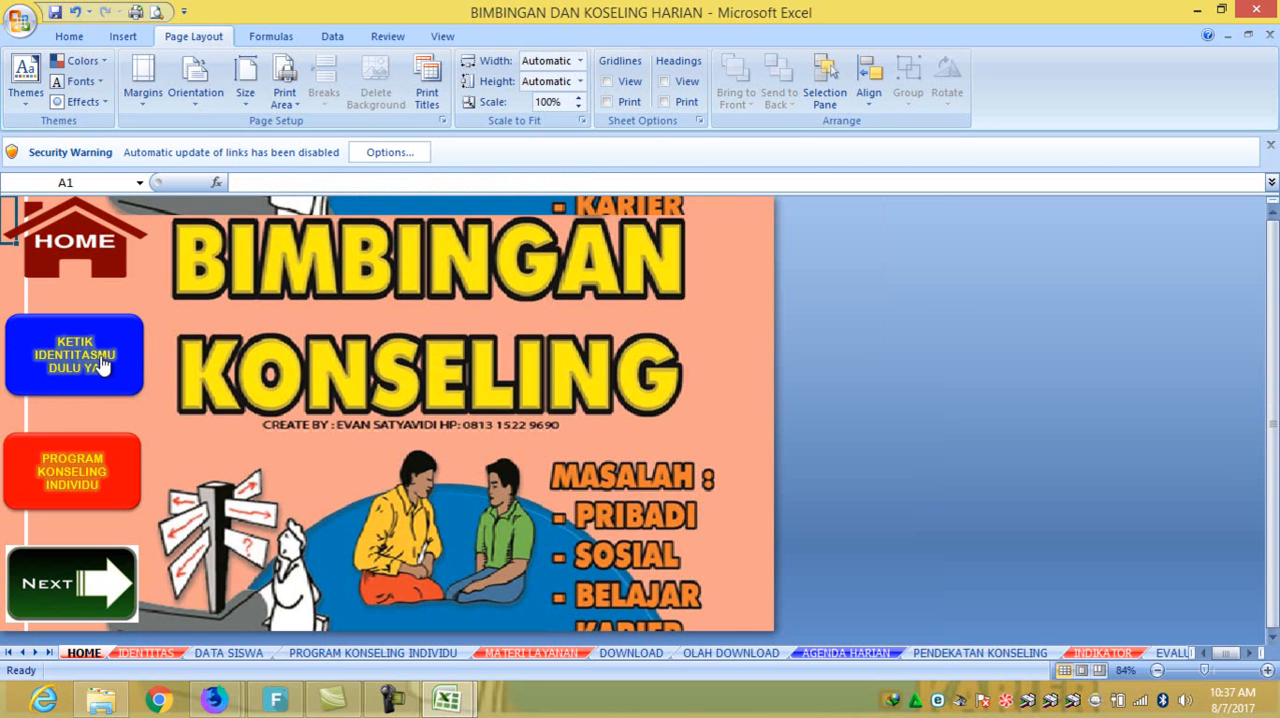
left_click(108, 566)
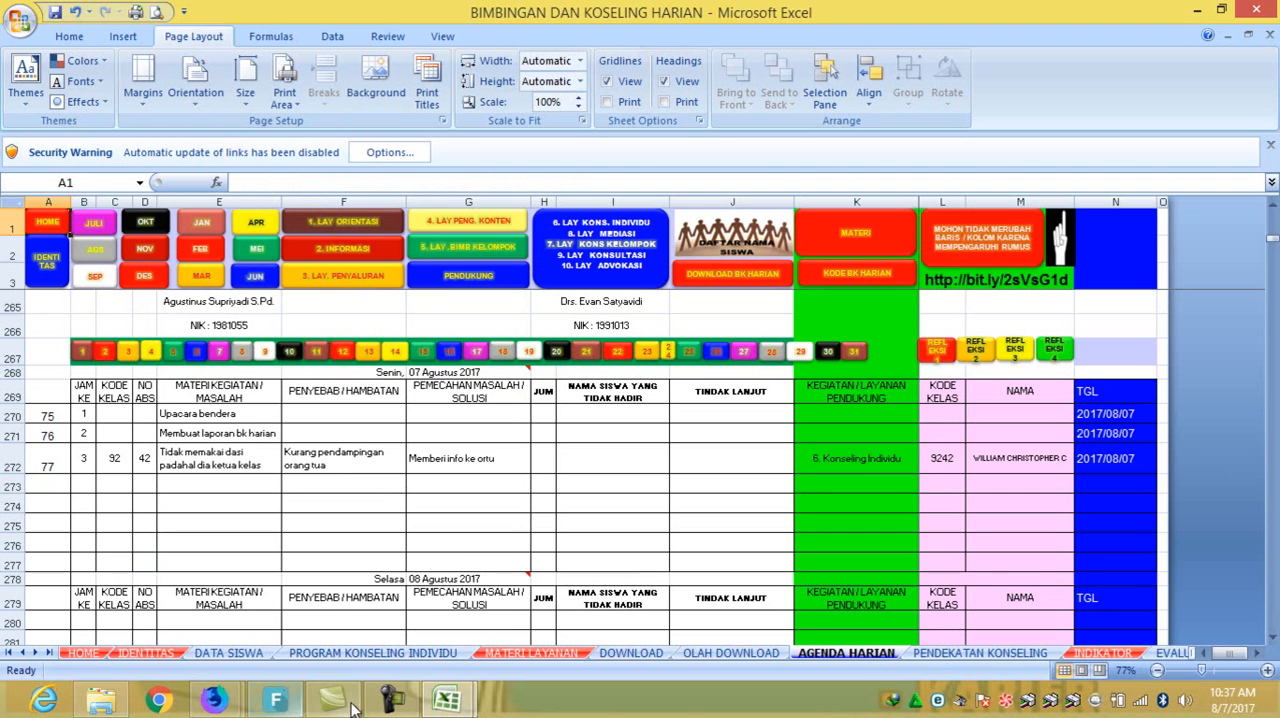
- Switch to the BK HARIAN form in the browser, create a new response spreadsheet named BK HARIAN (Tanggapan), and open it
mouse_move(213, 700)
left_click(361, 594)
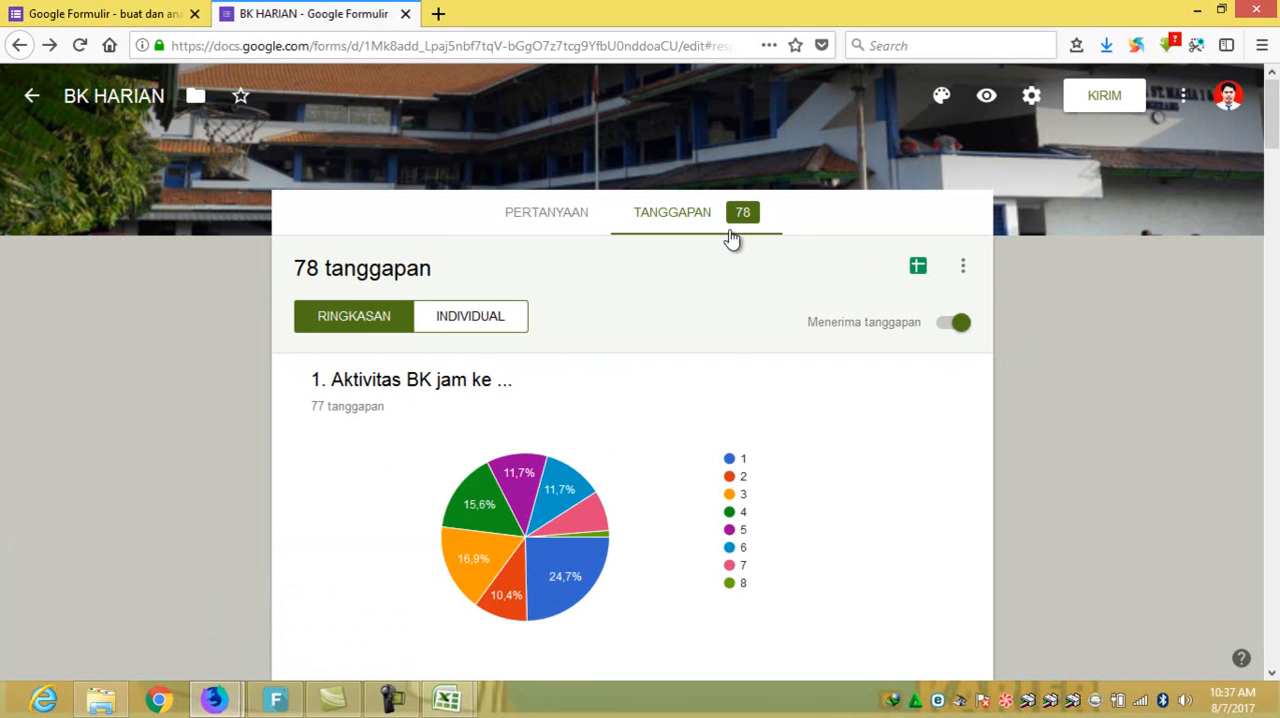
left_click(919, 268)
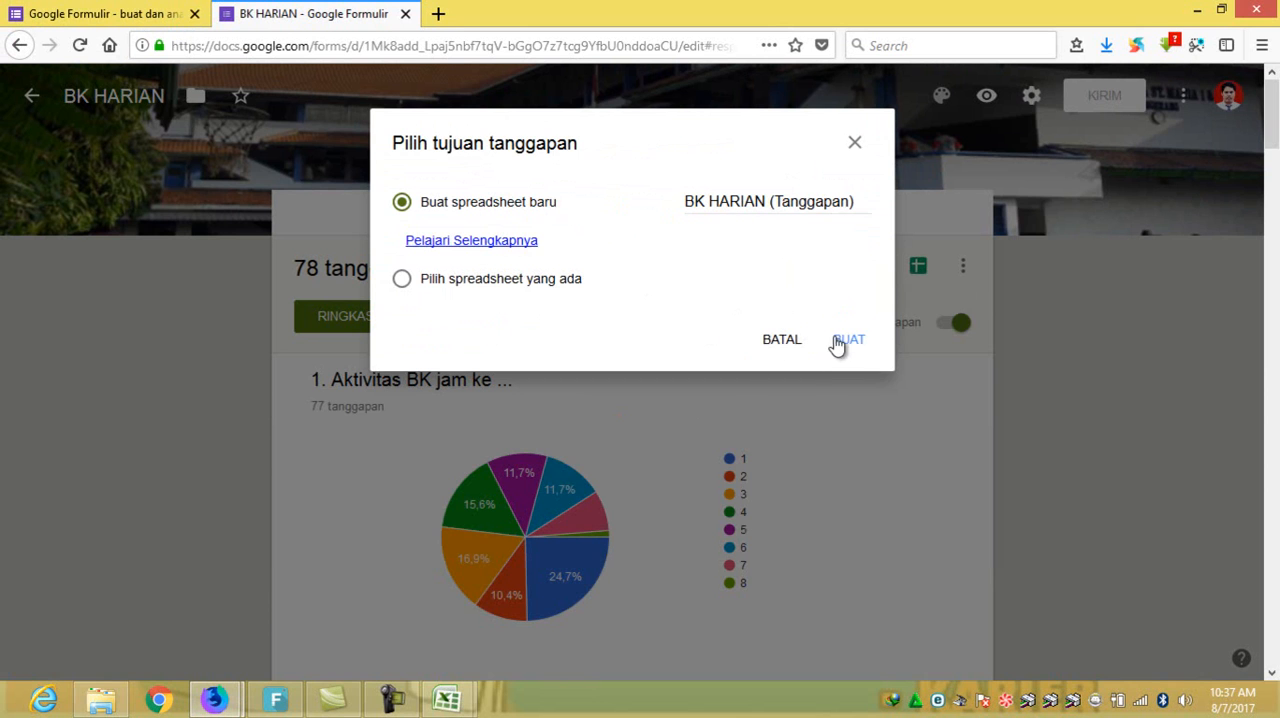
left_click(842, 342)
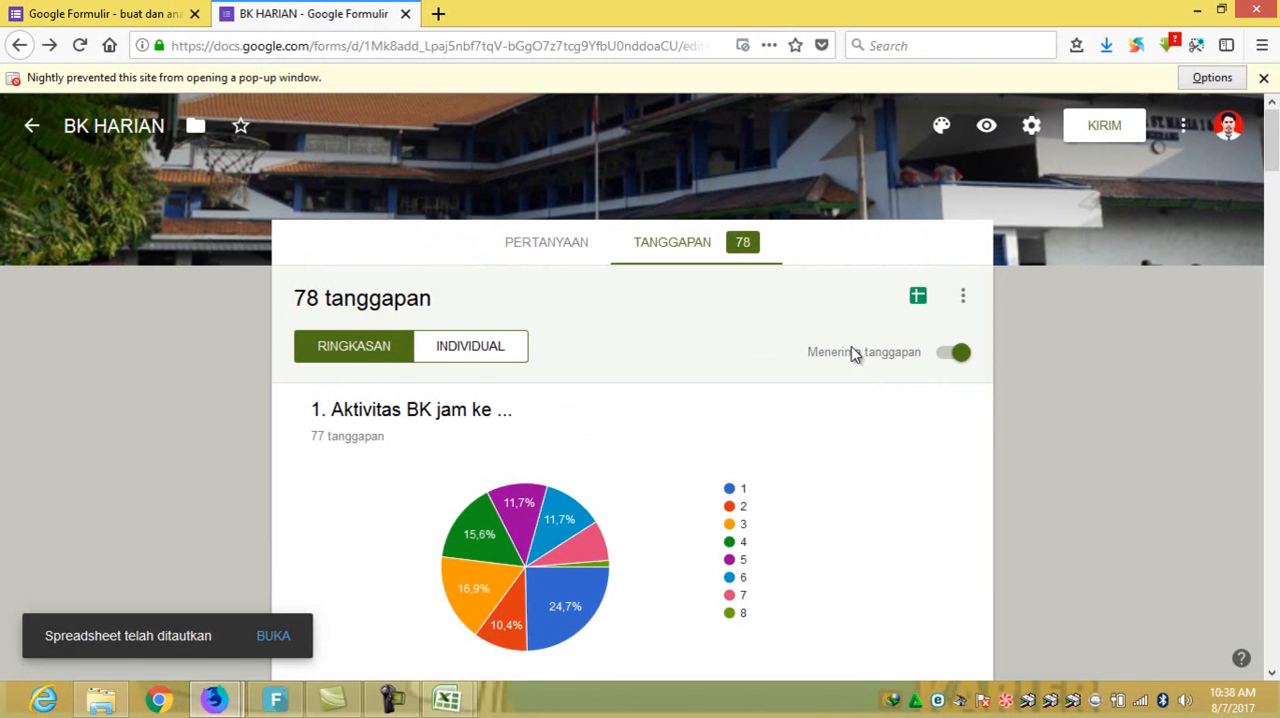
left_click(274, 638)
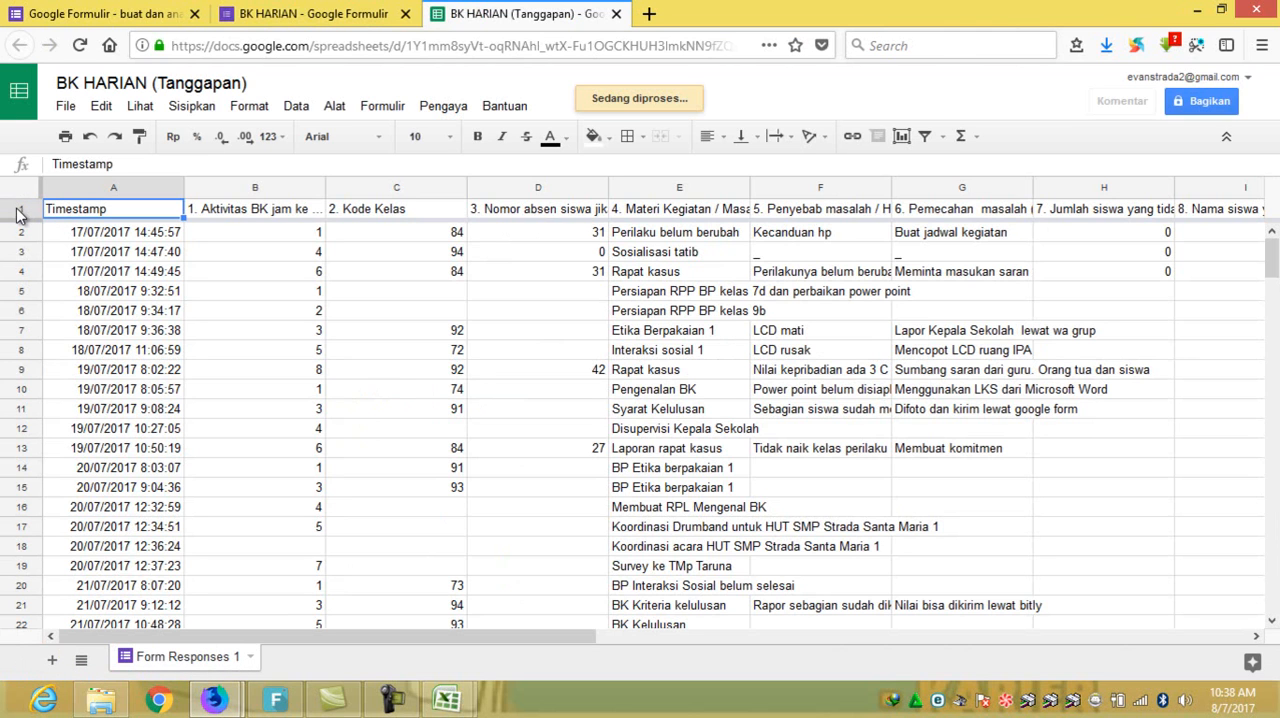
- Copy rows 1 to 83 of the form responses and select the entire DOWNLOAD sheet in the Excel workbook
left_click_drag(18, 213, 22, 500)
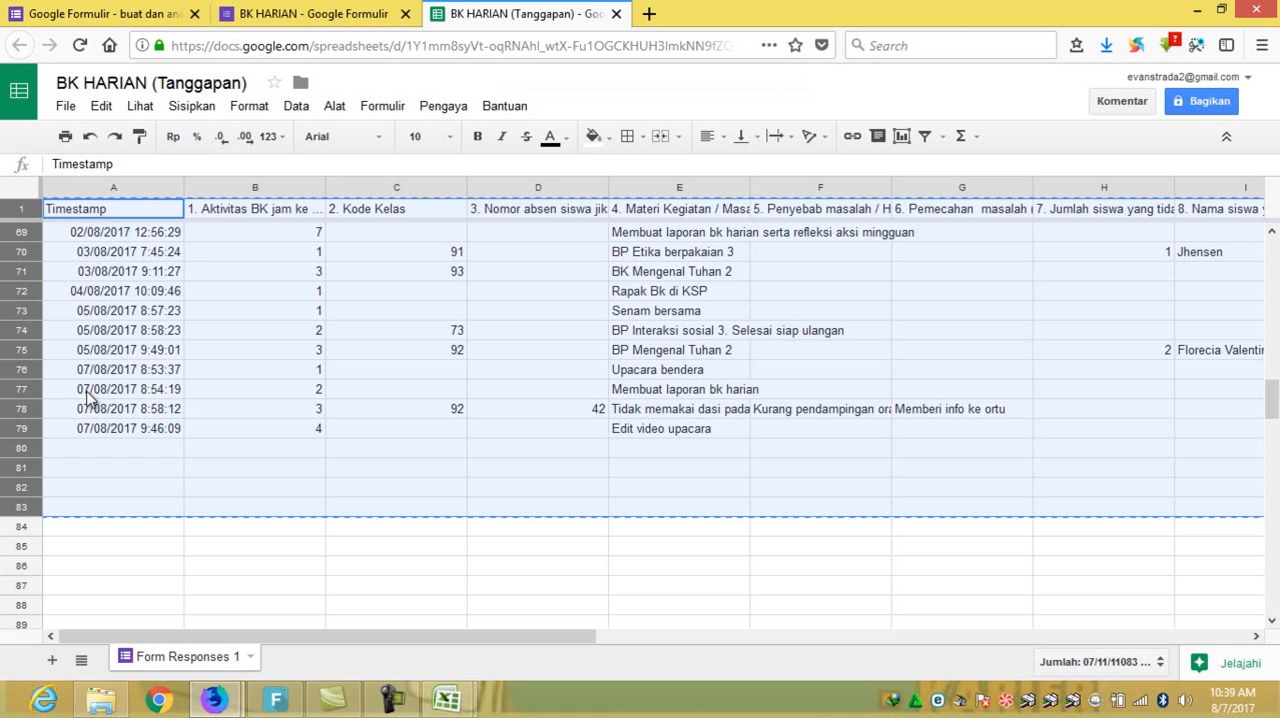
mouse_move(460, 703)
left_click(399, 592)
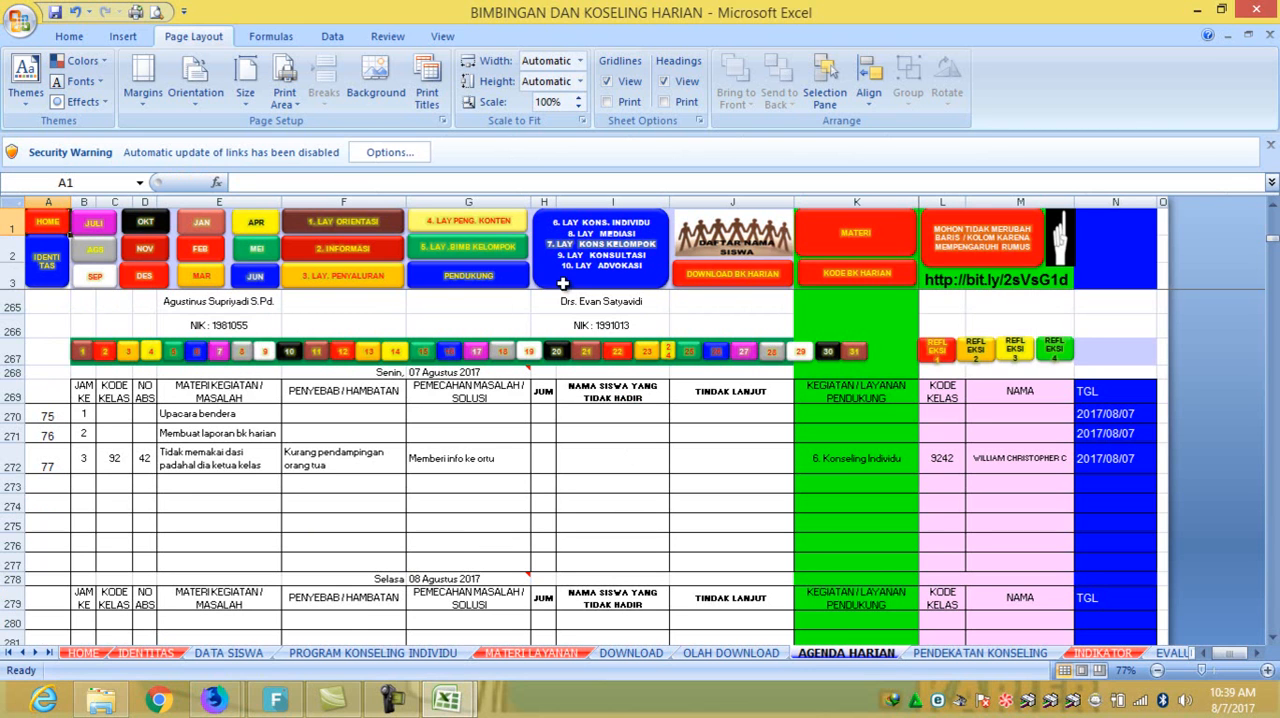
left_click(712, 284)
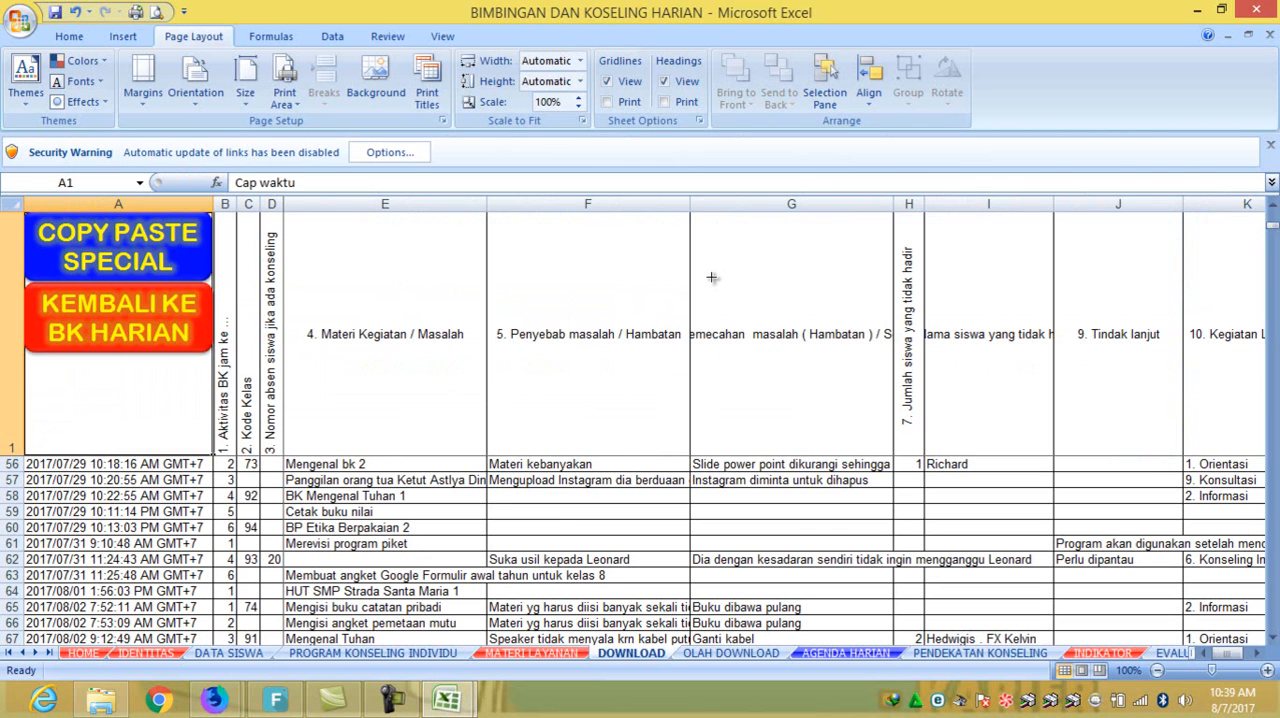
left_click(7, 204)
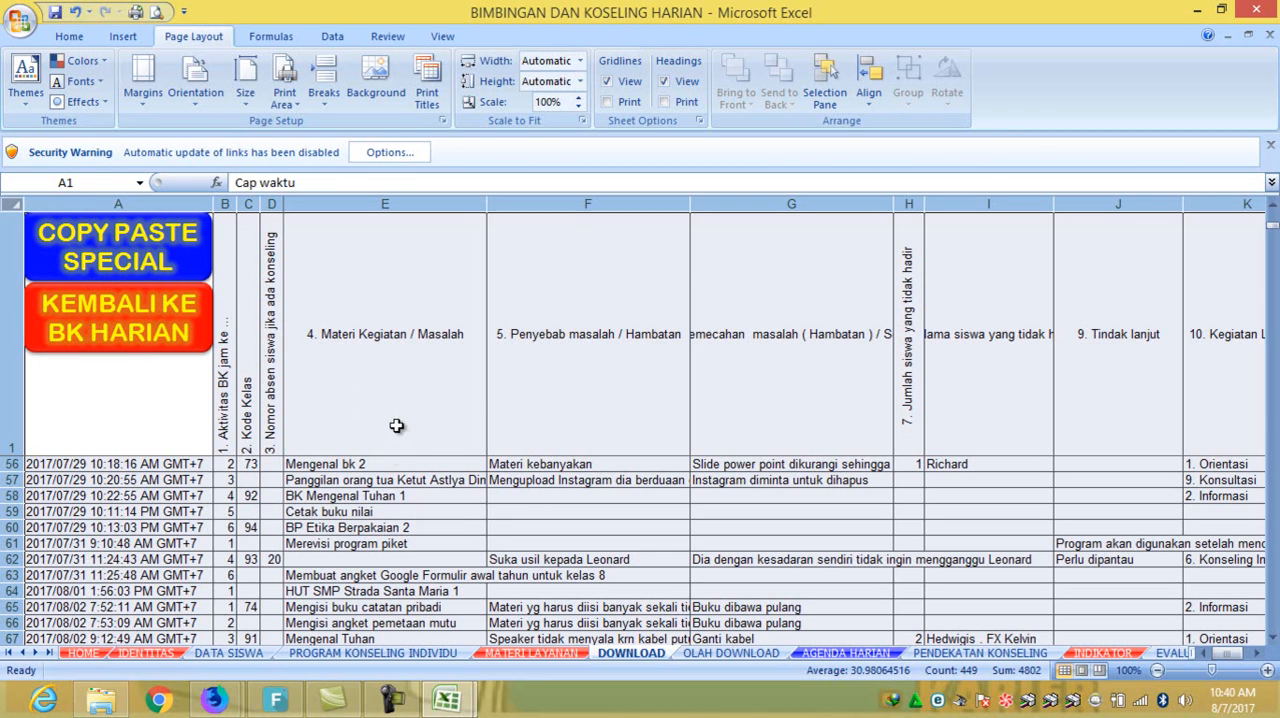
- Return to the AGENDA HARIAN sheet and check the entry numbers in A270:A272 of the Senin, 07 Agustus 2017 agenda
left_click(148, 343)
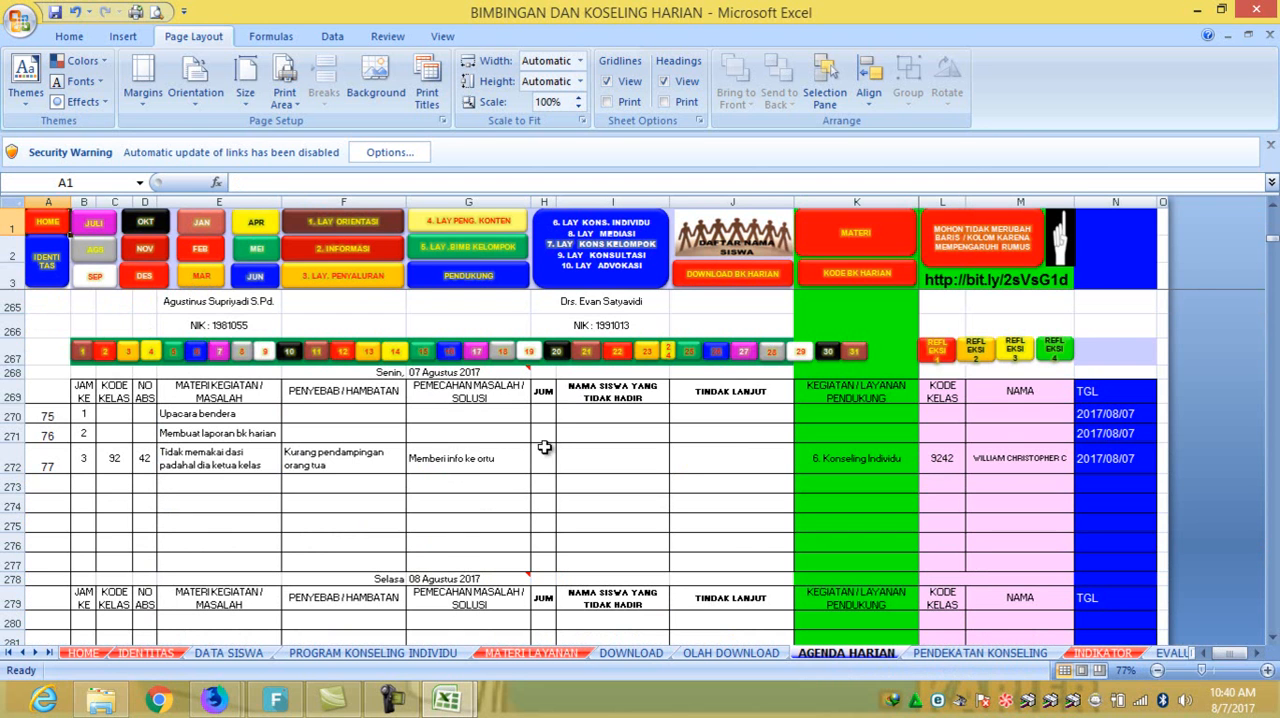
left_click(59, 454)
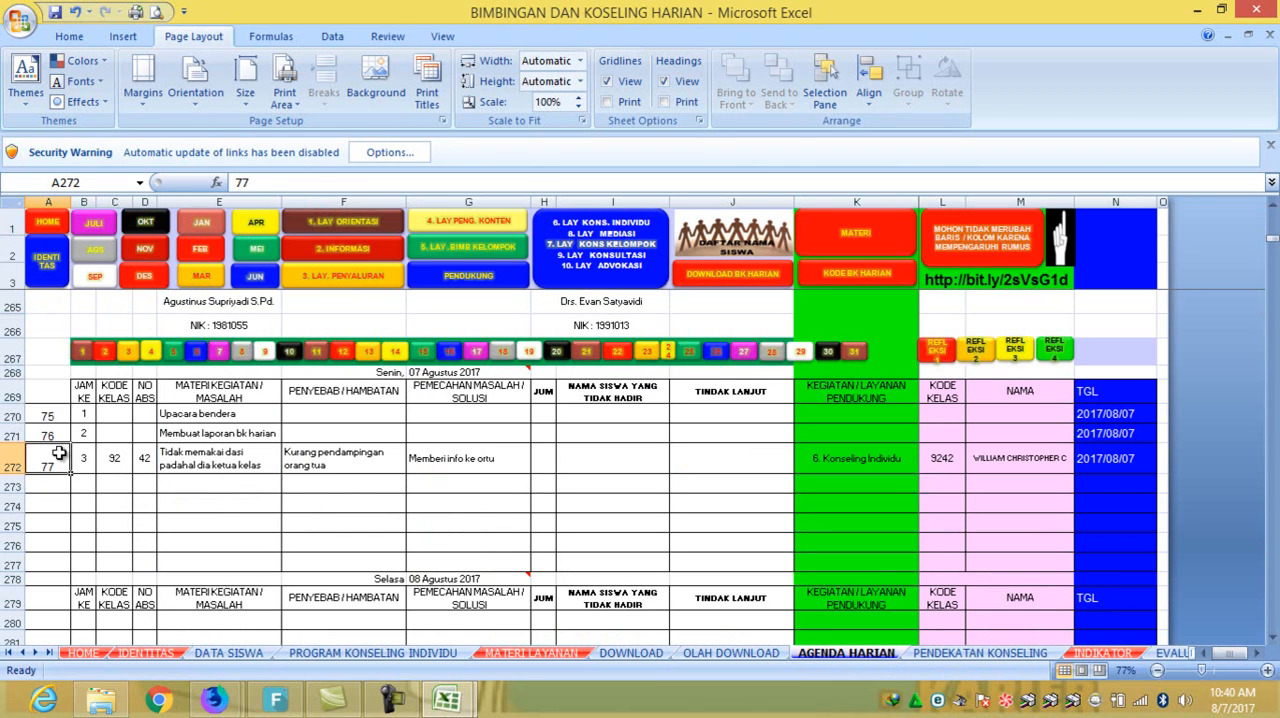
left_click(55, 416)
left_click(55, 436)
left_click(55, 416)
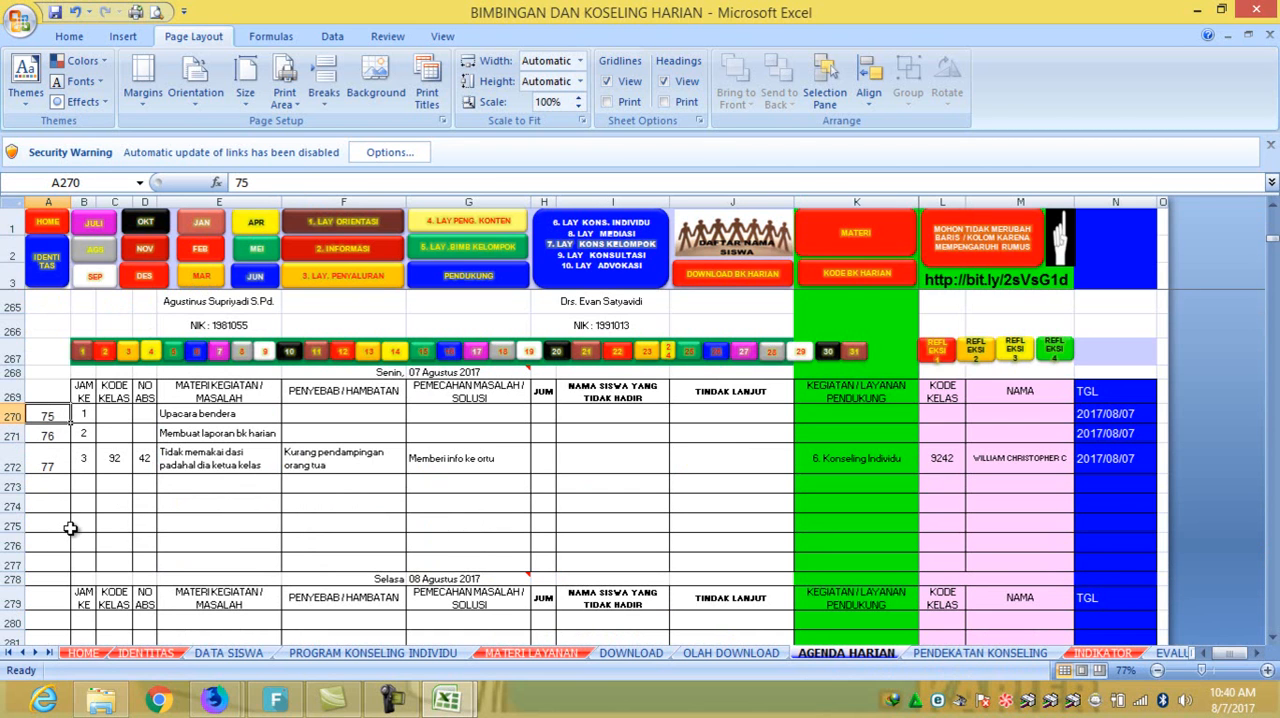
left_click(50, 435)
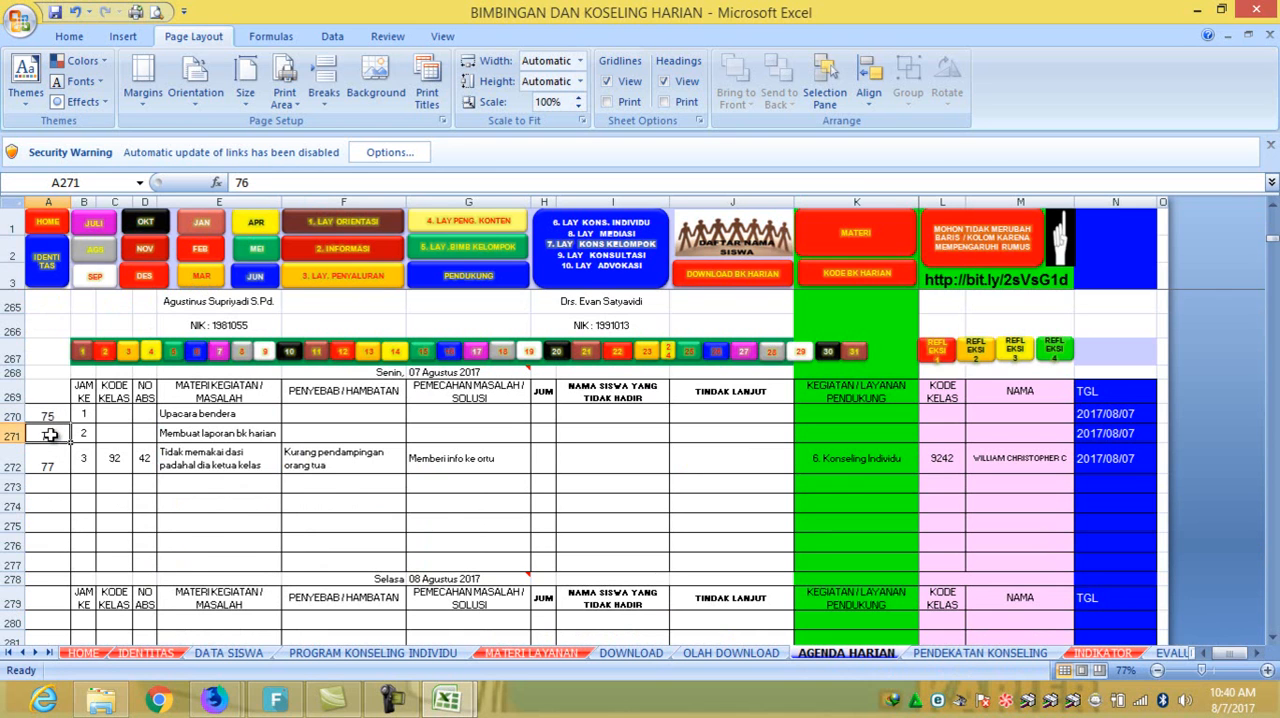
left_click(54, 460)
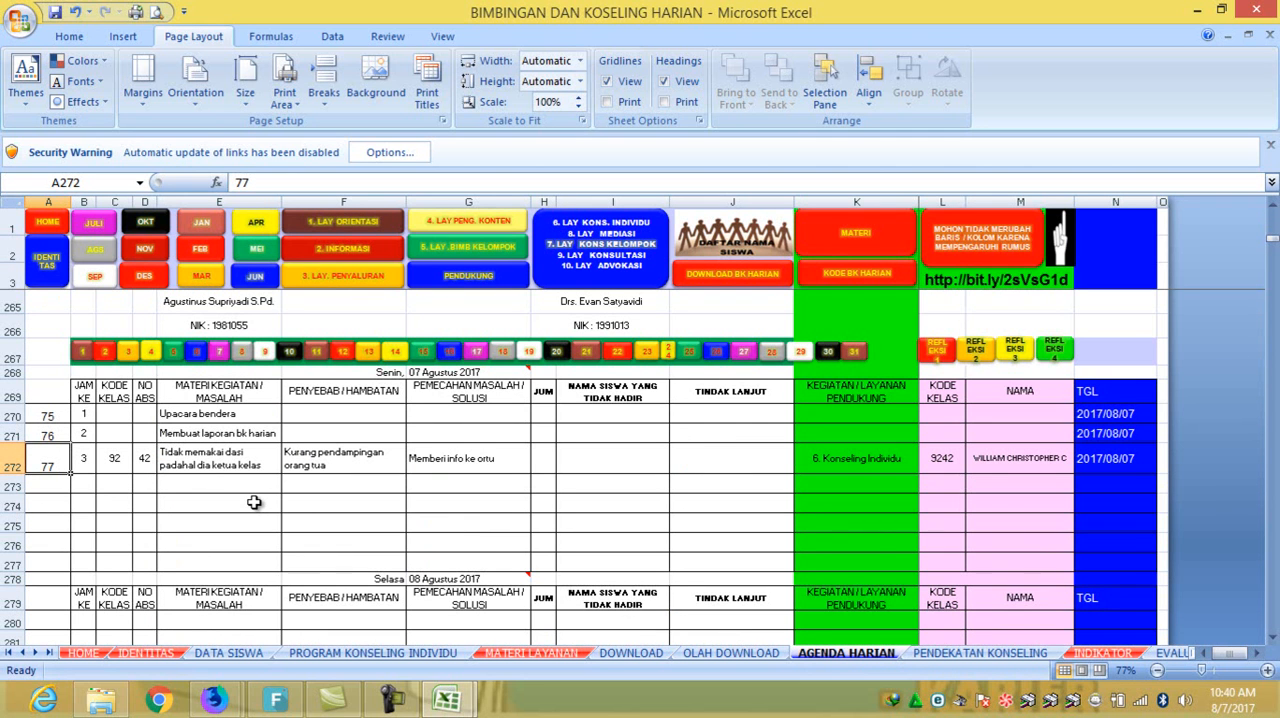
- Examine the REFLEKSI DAN AKSI section above the Senin, 07 Agustus 2017 agenda
scroll(443, 415, "up", 2)
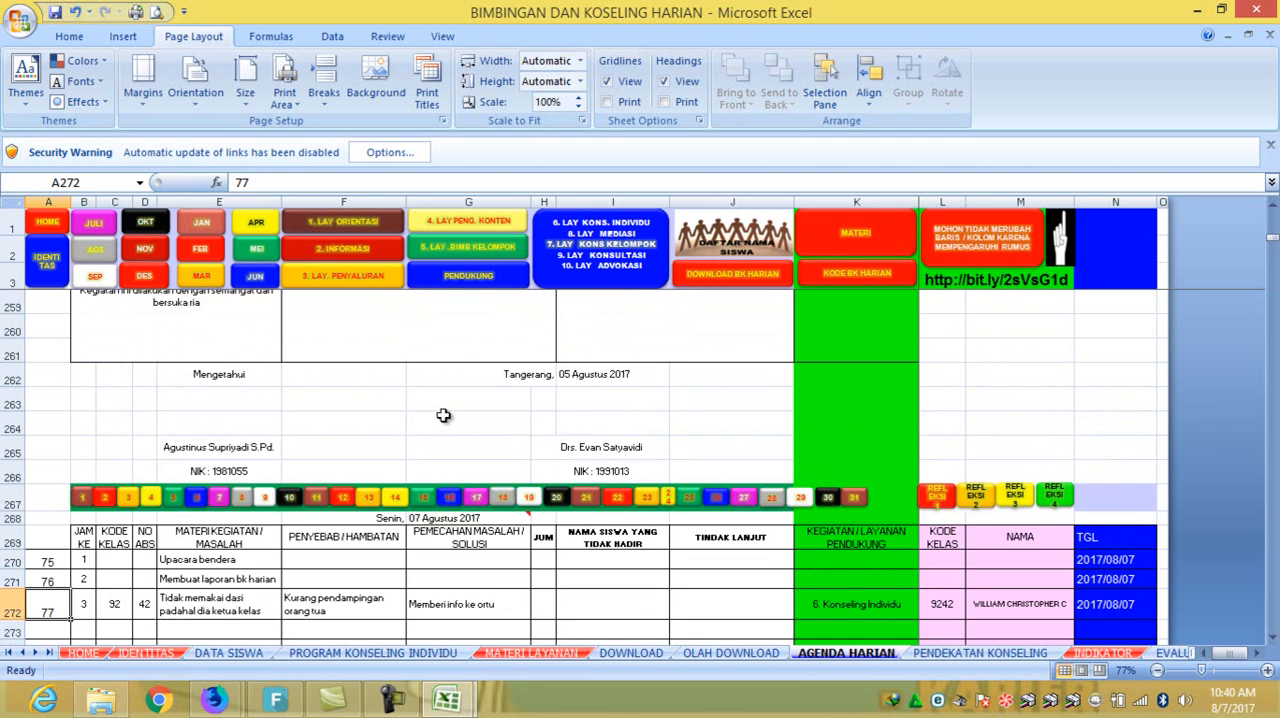
scroll(443, 415, "up", 6)
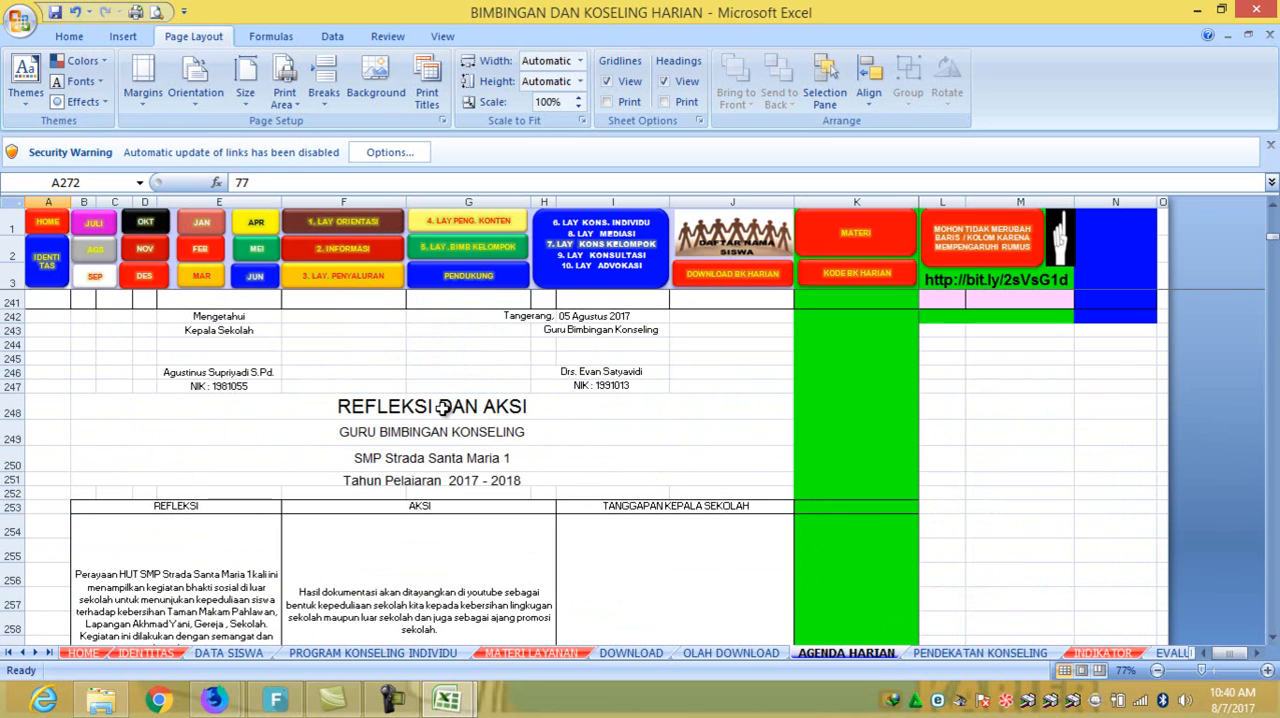
left_click(443, 407)
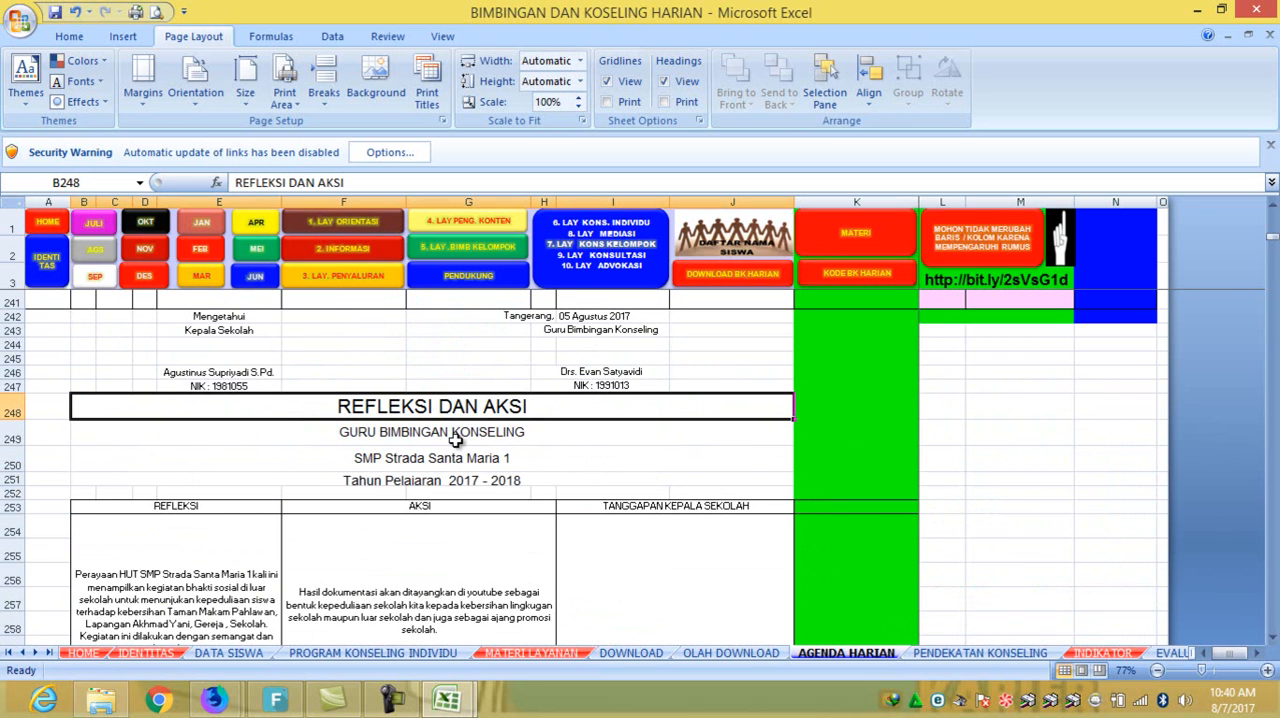
scroll(519, 464, "down", 3)
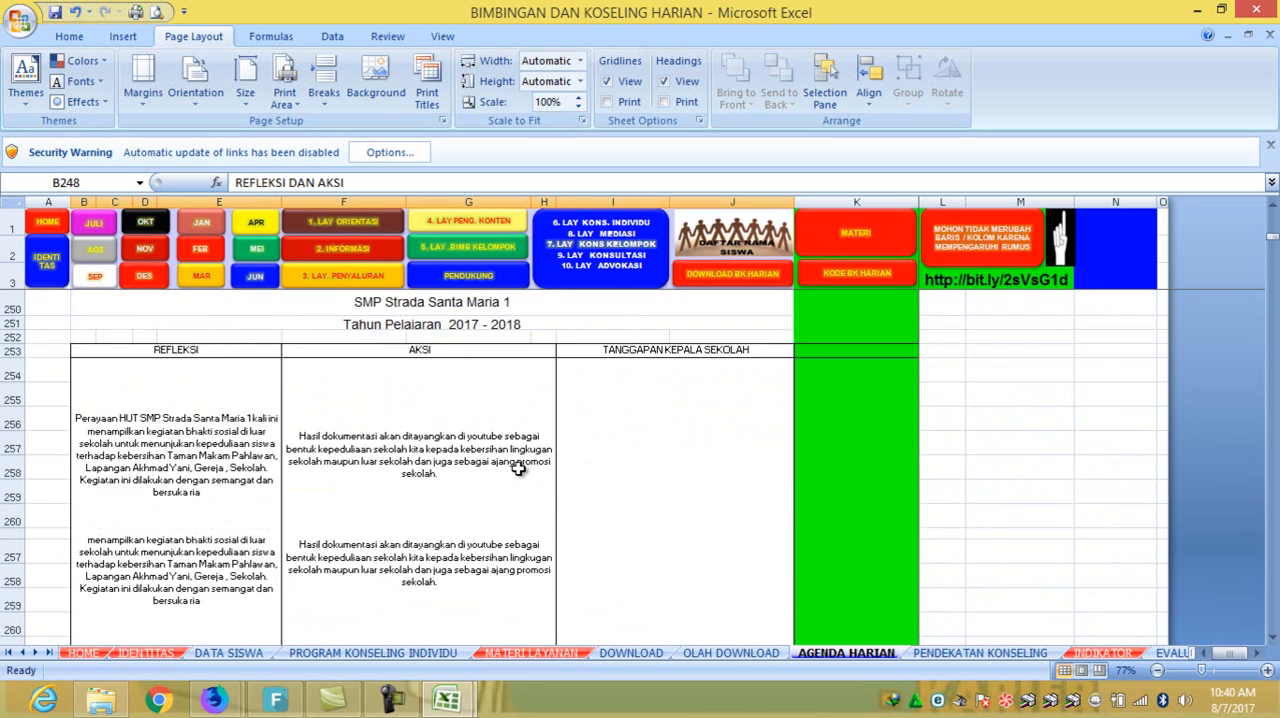
- Set B222:J247, the Jumat 04 and Sabtu 05 Agustus 2017 agendas with the signature block, as the print area and check it in print preview
scroll(518, 466, "up", 1)
scroll(518, 465, "up", 2)
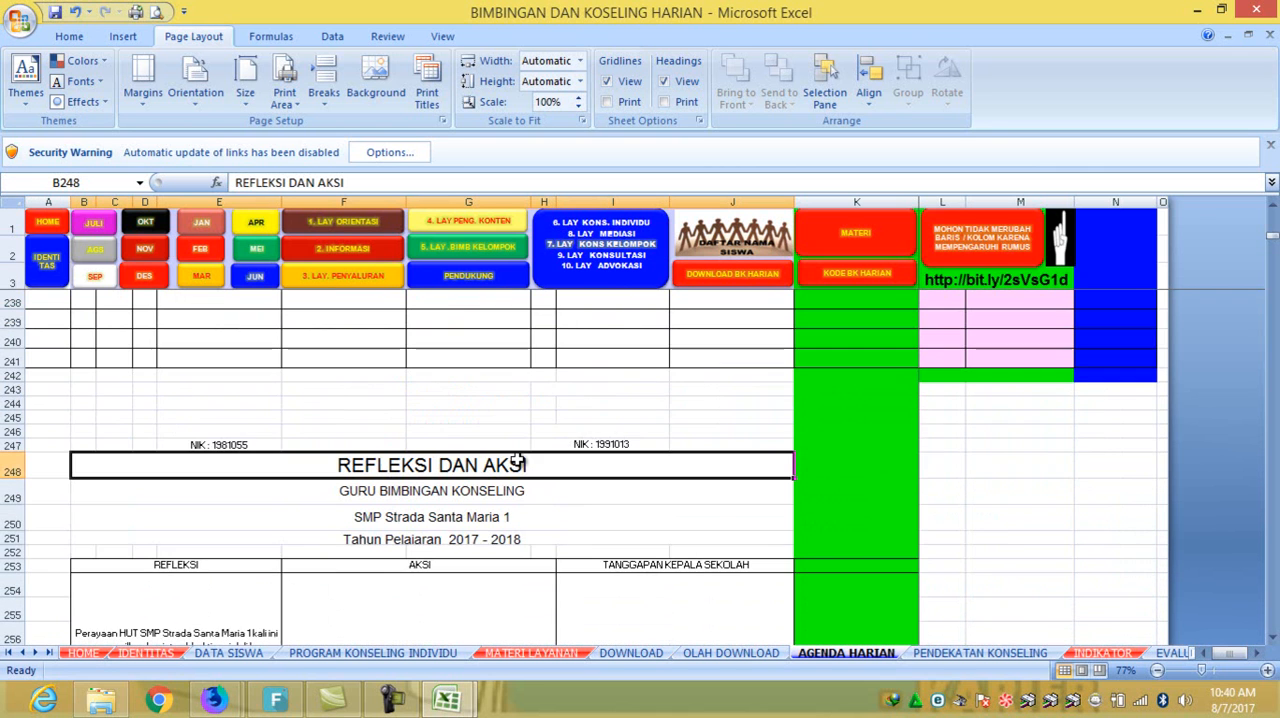
scroll(516, 456, "up", 2)
scroll(516, 455, "up", 3)
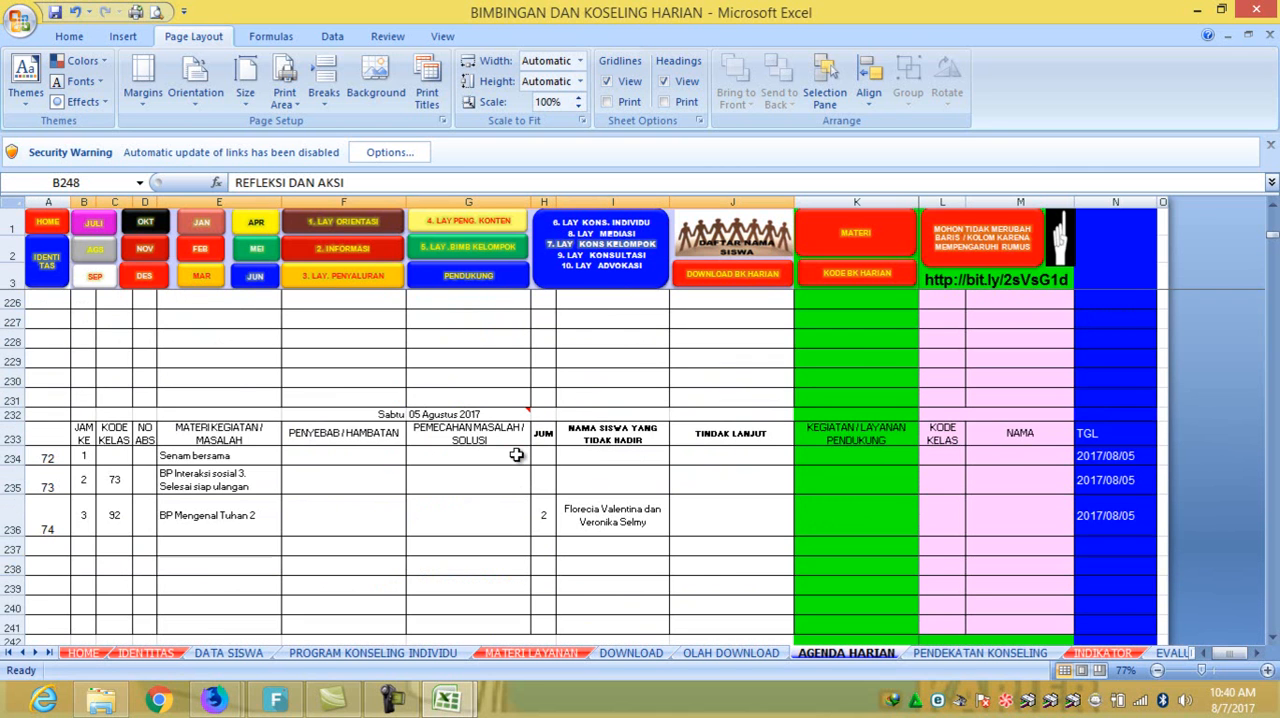
scroll(514, 452, "up", 2)
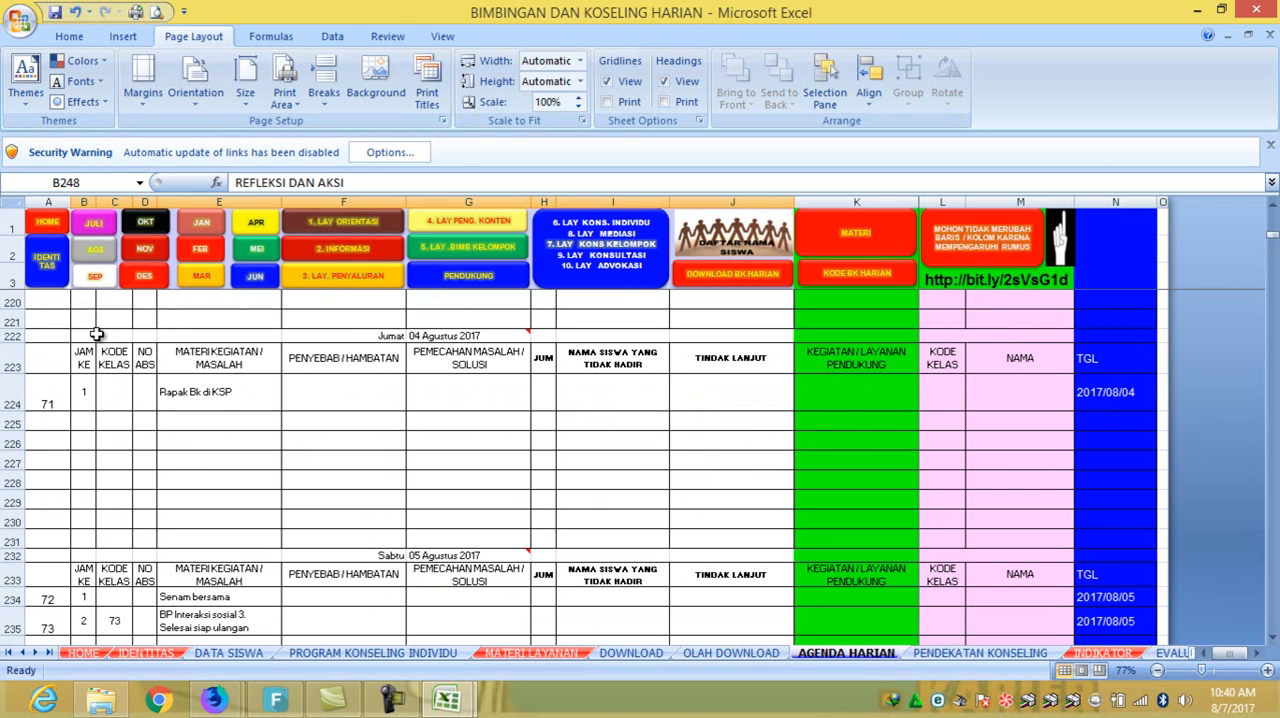
left_click_drag(90, 336, 535, 364)
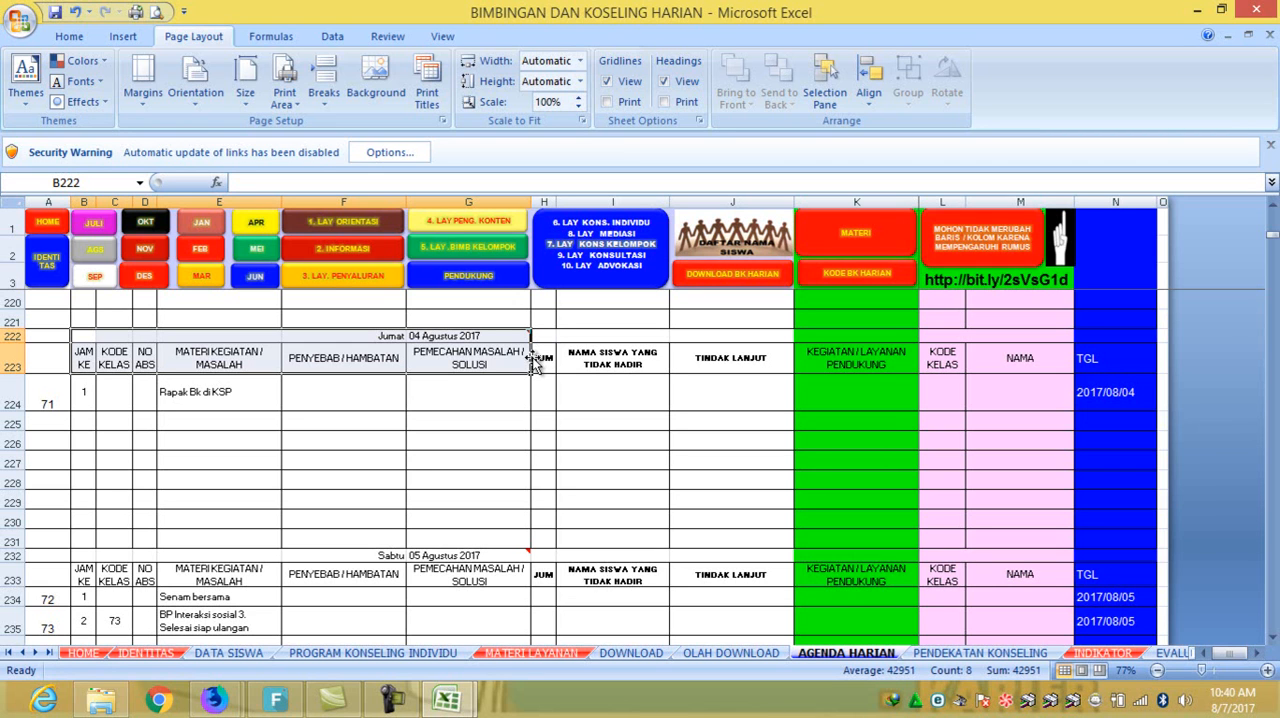
left_click_drag(80, 340, 715, 530)
left_click(284, 92)
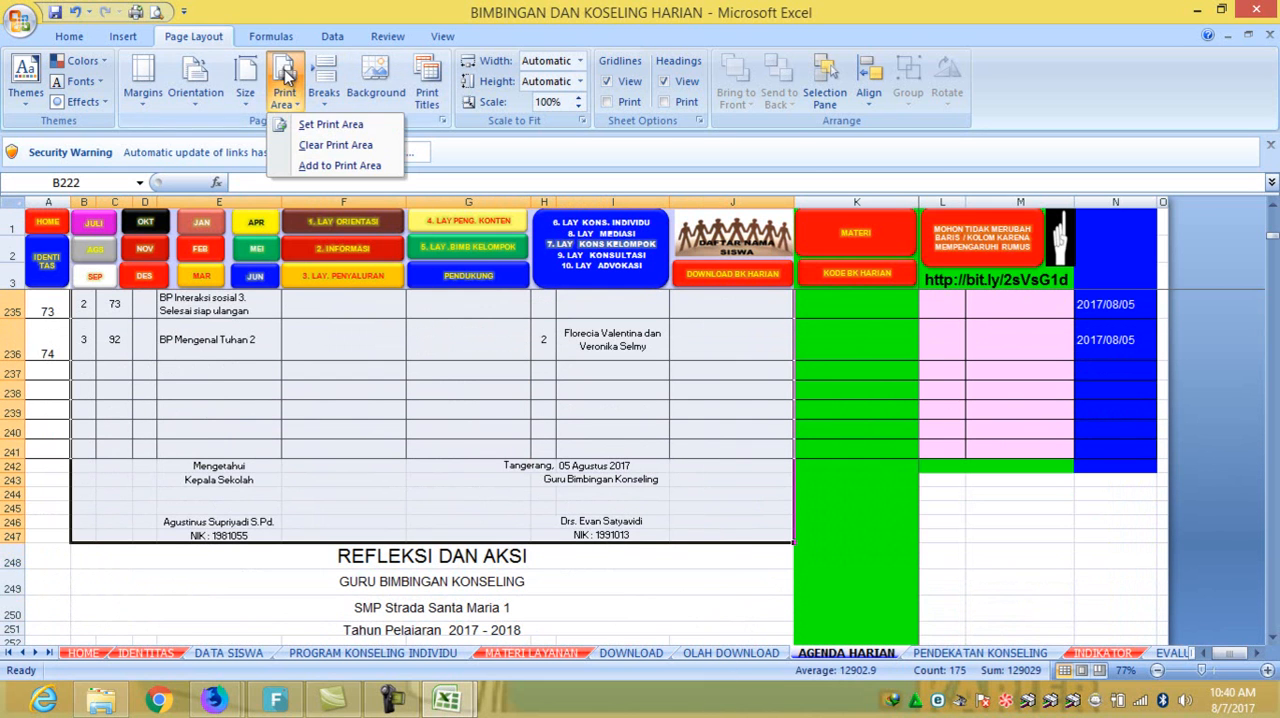
left_click(318, 126)
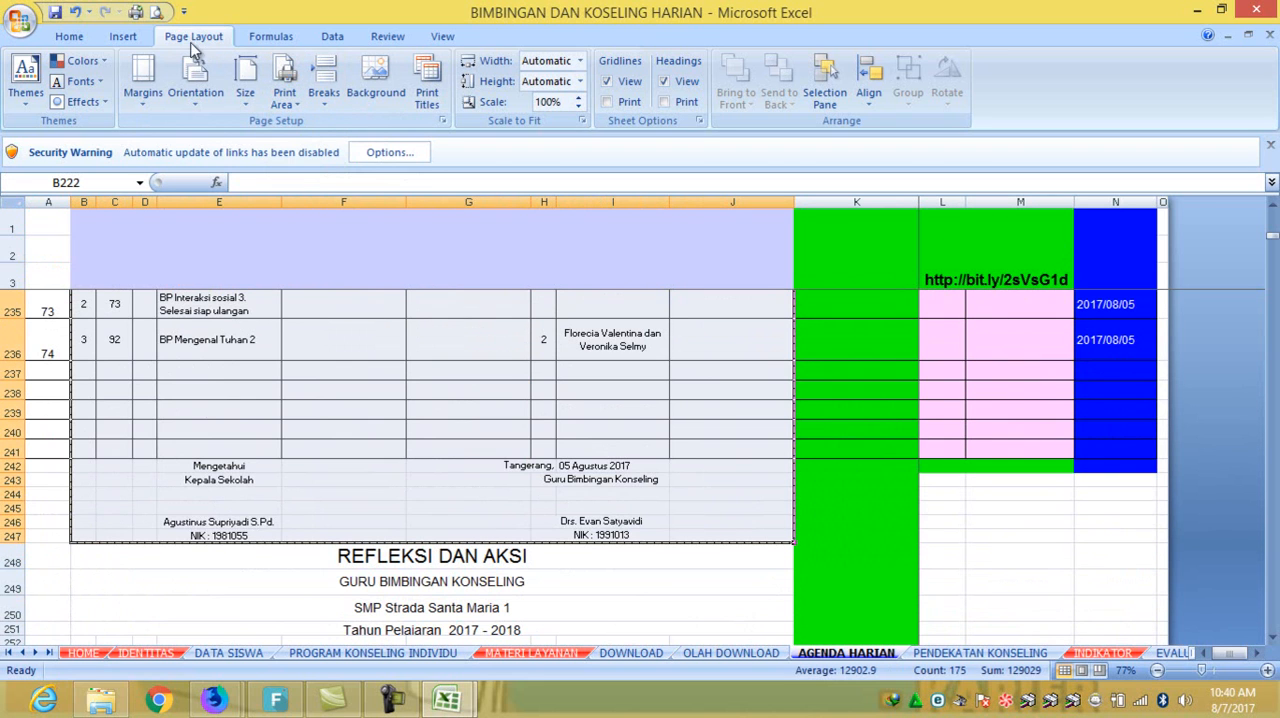
left_click(160, 12)
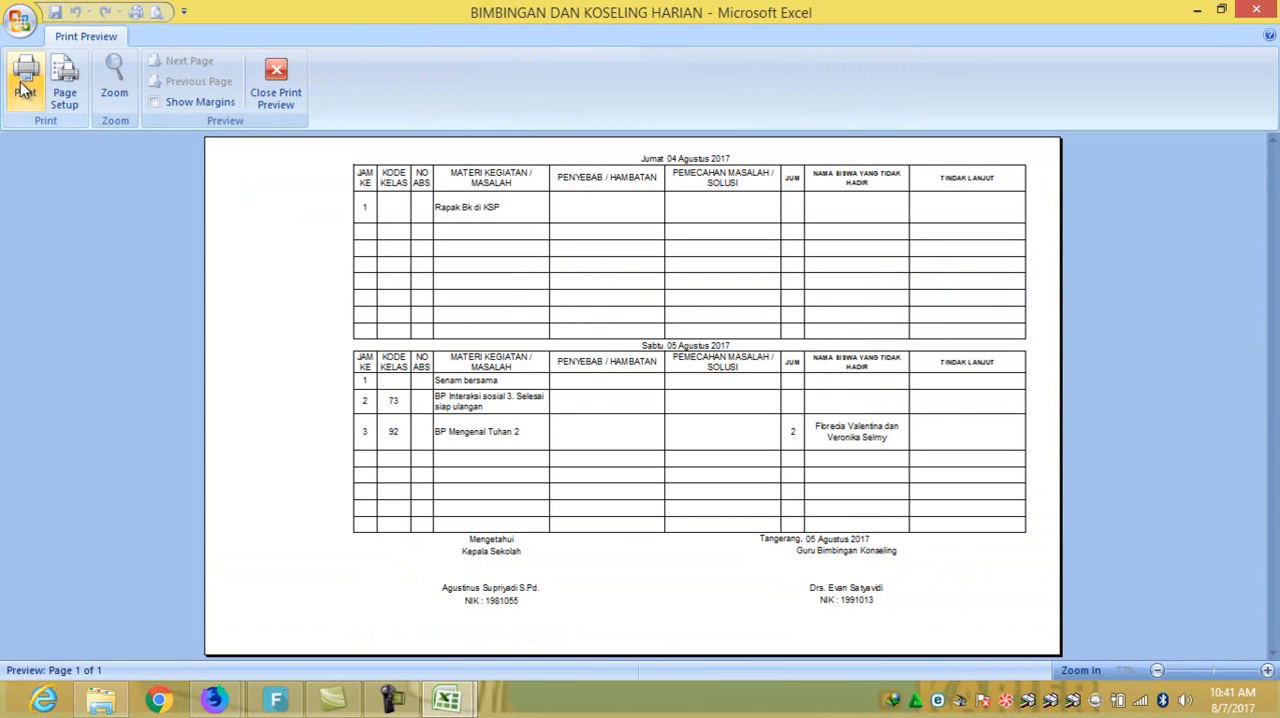
left_click(277, 84)
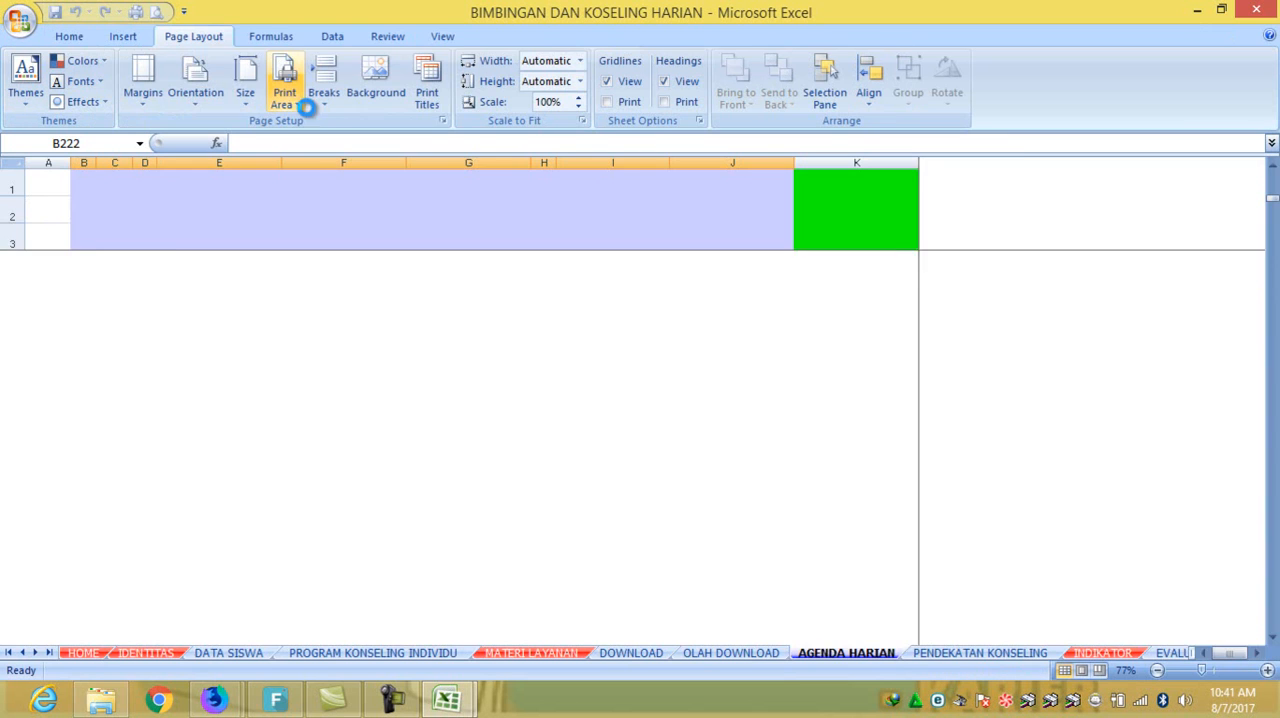